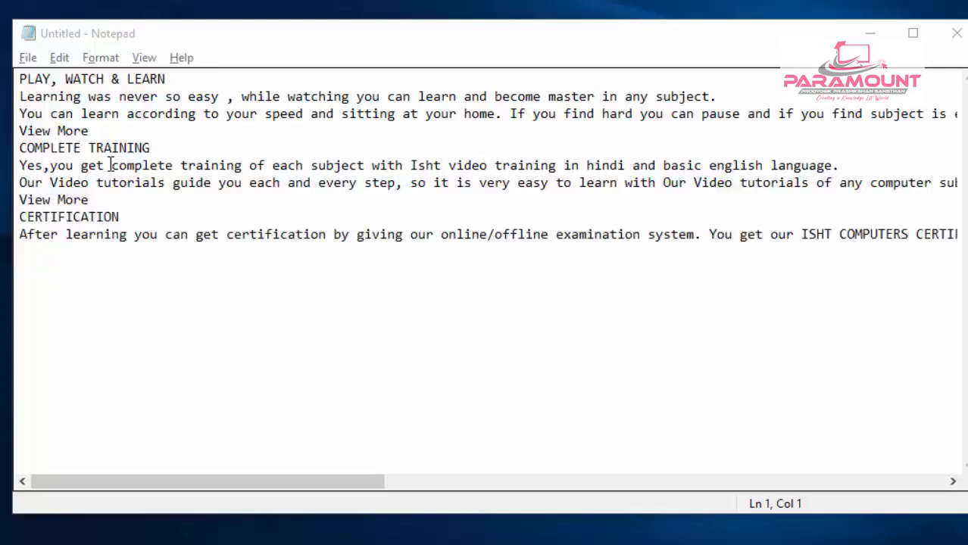
- Examine the long third line of text through to its end beyond the window edge, and return to the line beginnings
left_click(164, 234)
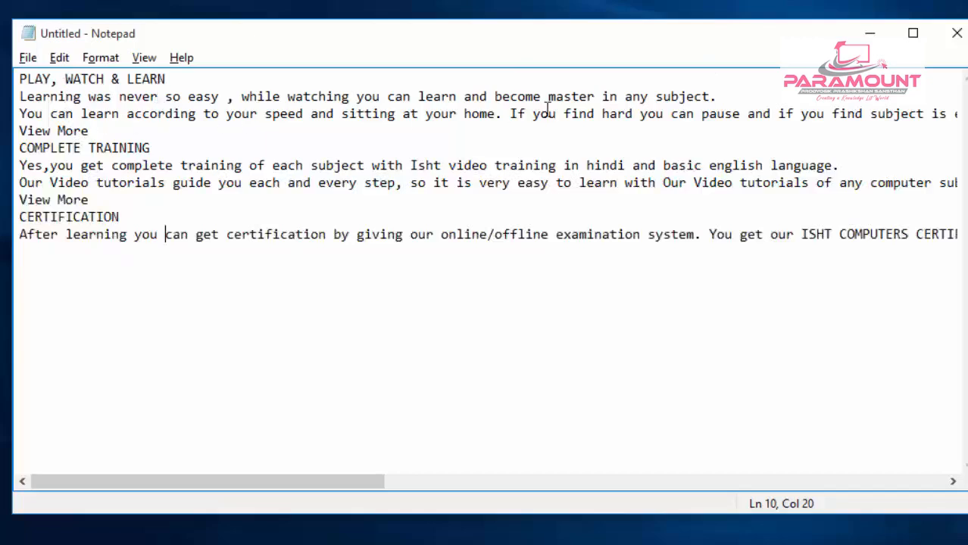
left_click(719, 113)
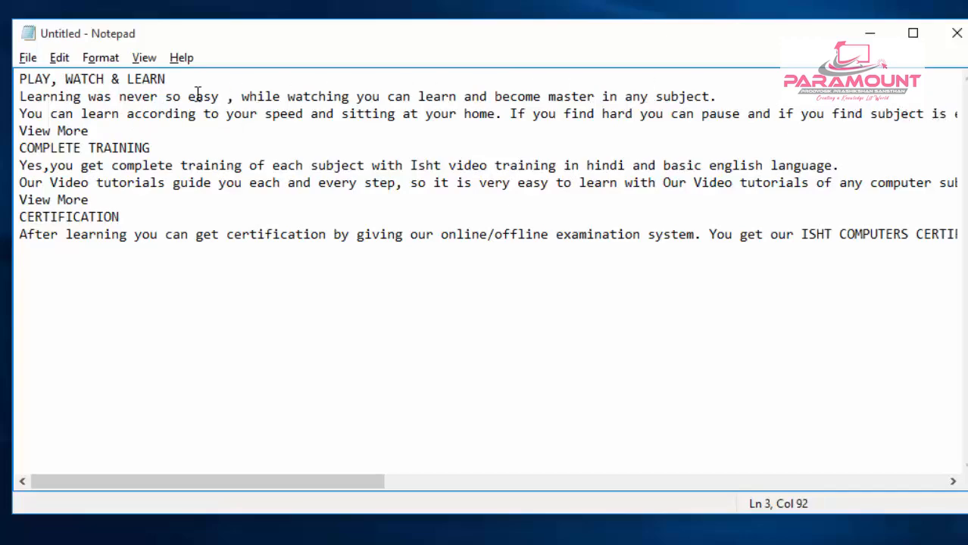
left_click(18, 114)
left_click_drag(18, 113, 918, 130)
left_click(923, 121)
key("Right")
key("Right")
key("Right")
key("Right")
key("Right")
key("Right")
key("Right")
key("Right")
key("Right")
key("Right")
key("Right")
key("Right")
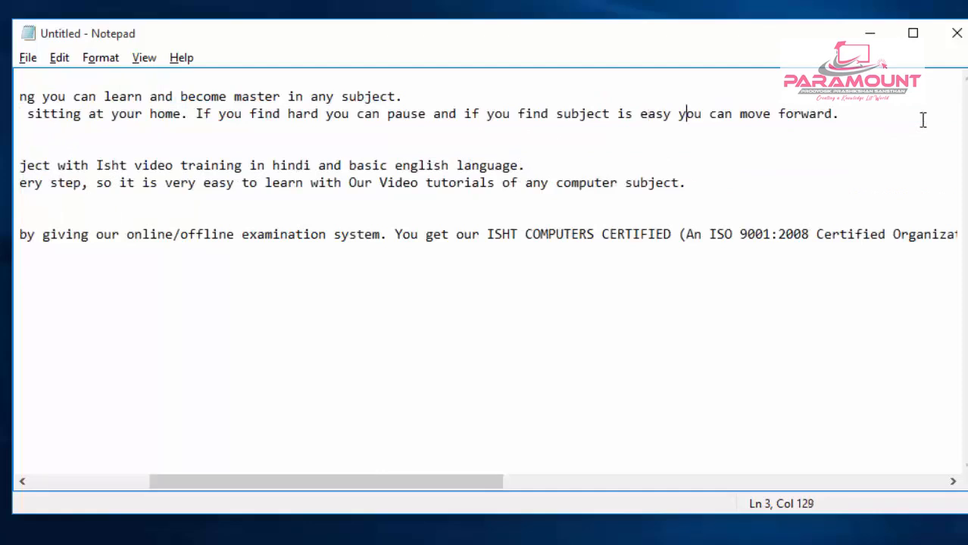
key("Right")
key("Right")
key("Right")
key("Right")
key("Right")
key("Right")
key("Right")
key("Right")
key("Right")
key("Right")
key("Right")
left_click_drag(326, 480, 183, 496)
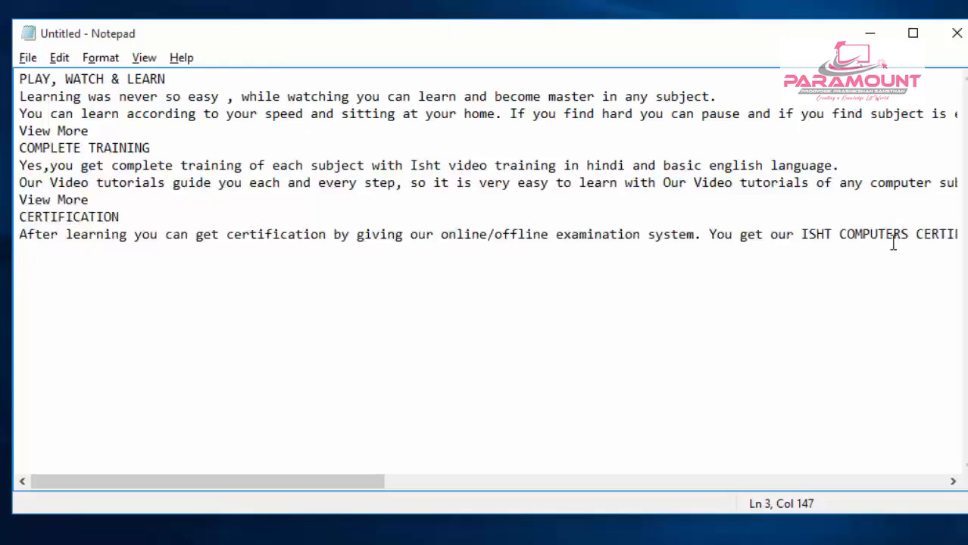
- Turn on Word Wrap and check how the text reflows by narrowing the window and widening it again
left_click(105, 65)
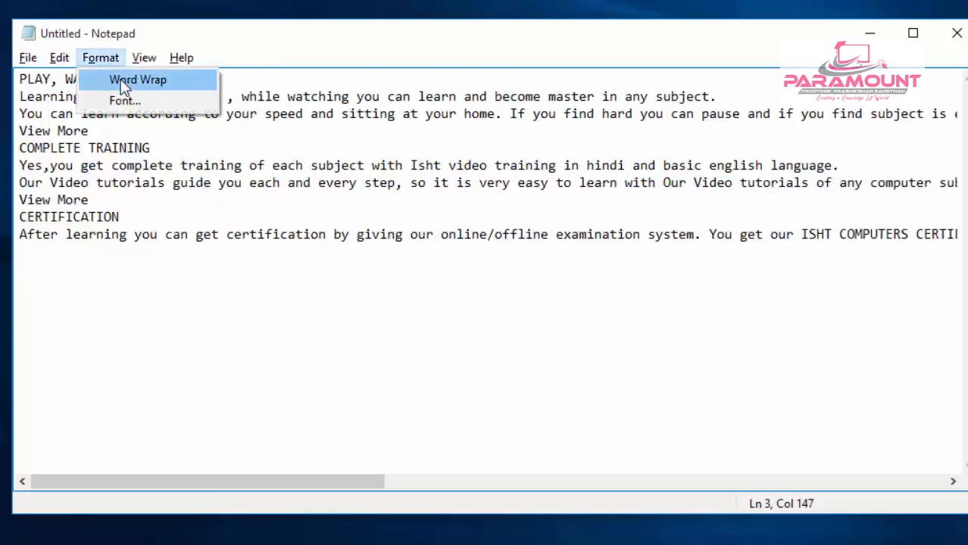
left_click(165, 78)
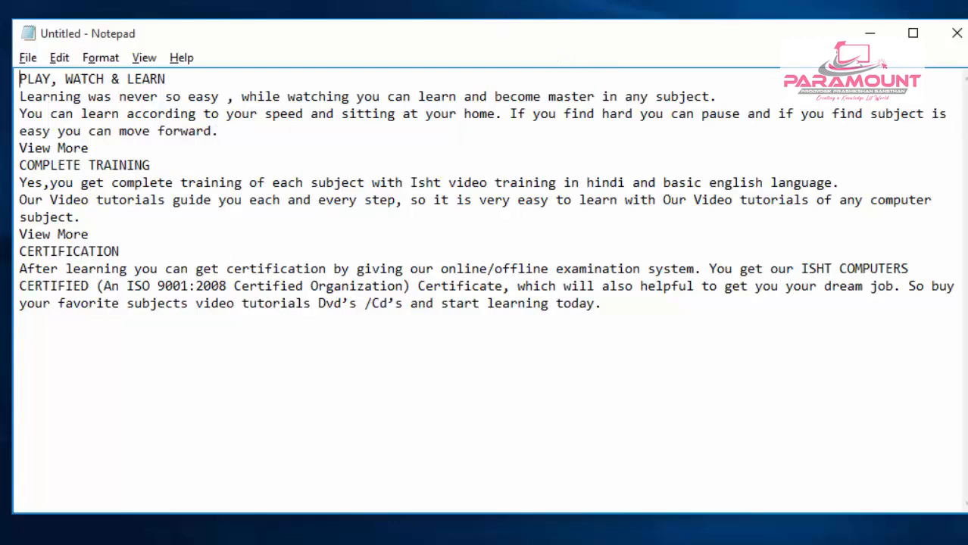
left_click_drag(966, 150, 643, 158)
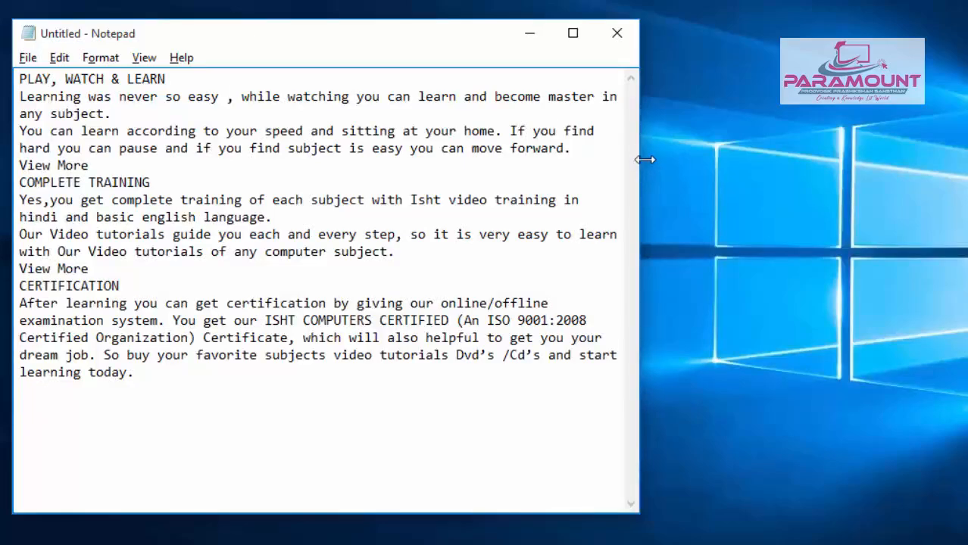
left_click_drag(644, 158, 934, 144)
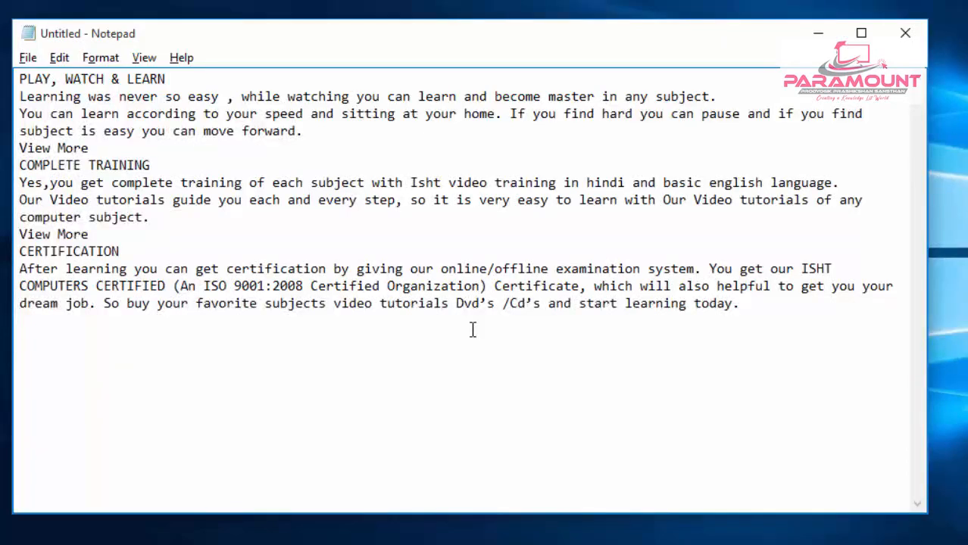
- Turn off Word Wrap so each paragraph runs on a single line
left_click(100, 64)
left_click(106, 79)
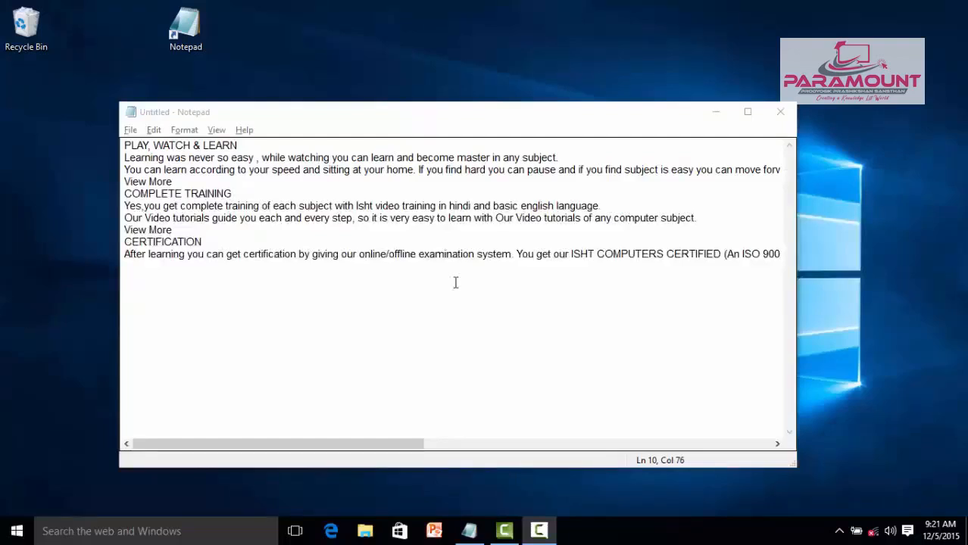
left_click(372, 129)
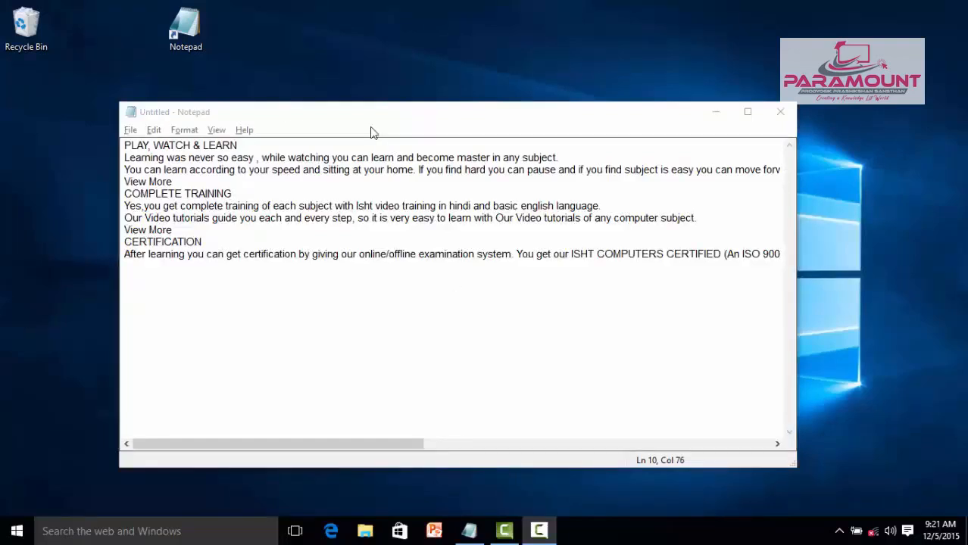
- Maximize the text document's window
left_click(184, 129)
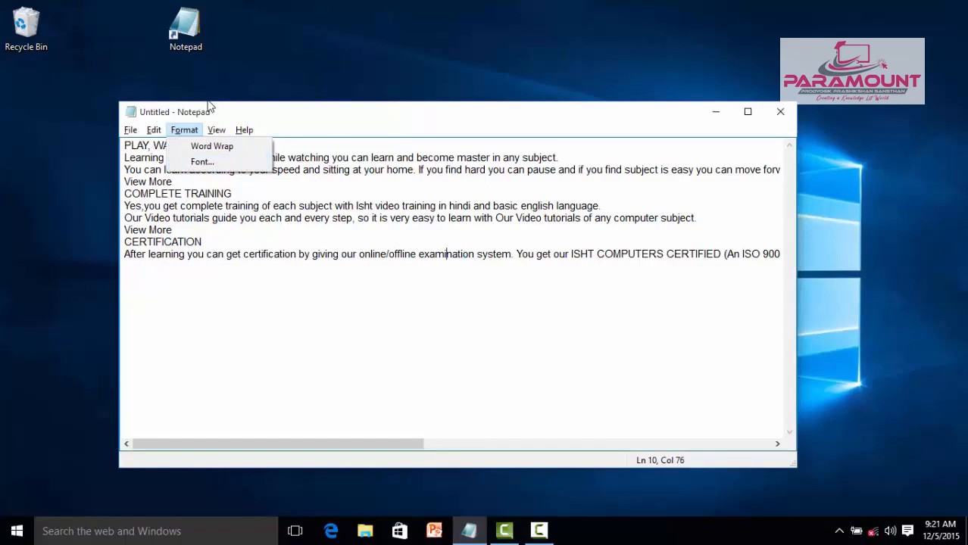
left_click(749, 118)
left_click(748, 115)
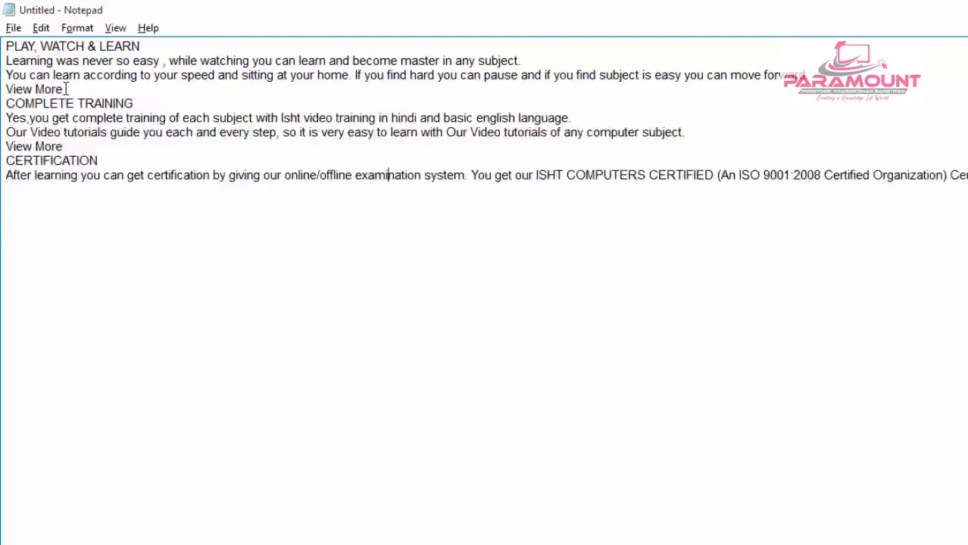
- Try out several typefaces in the font settings and apply Arial Rounded MT to the document text
left_click(77, 28)
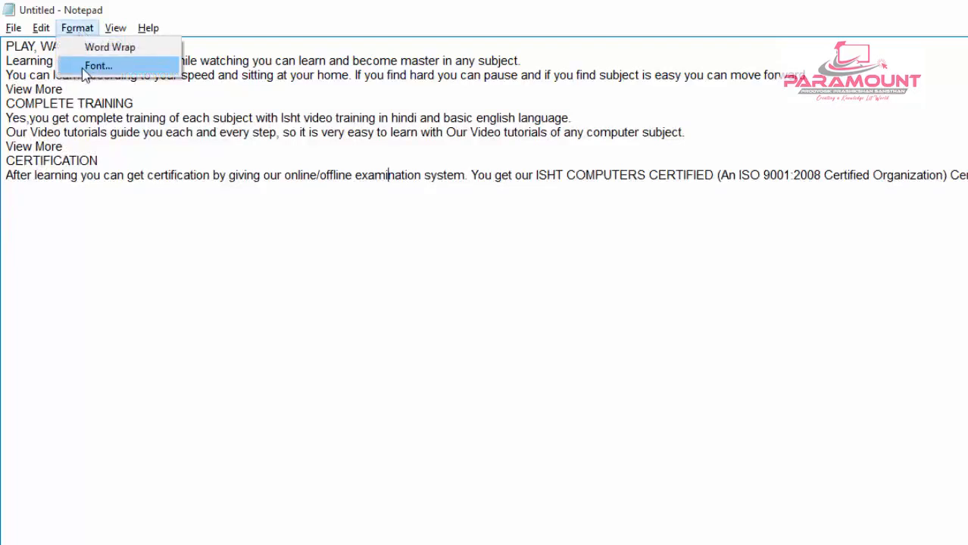
left_click(85, 66)
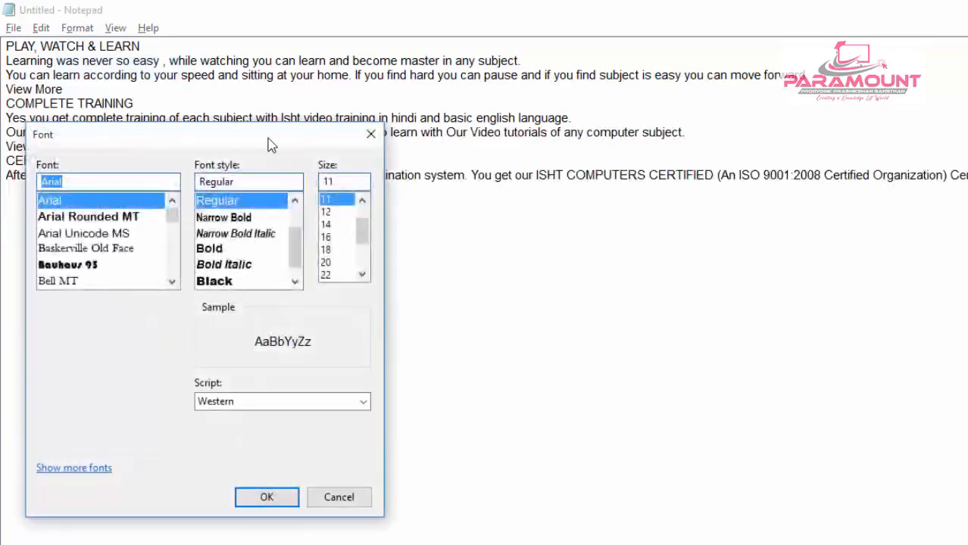
left_click_drag(229, 144, 765, 104)
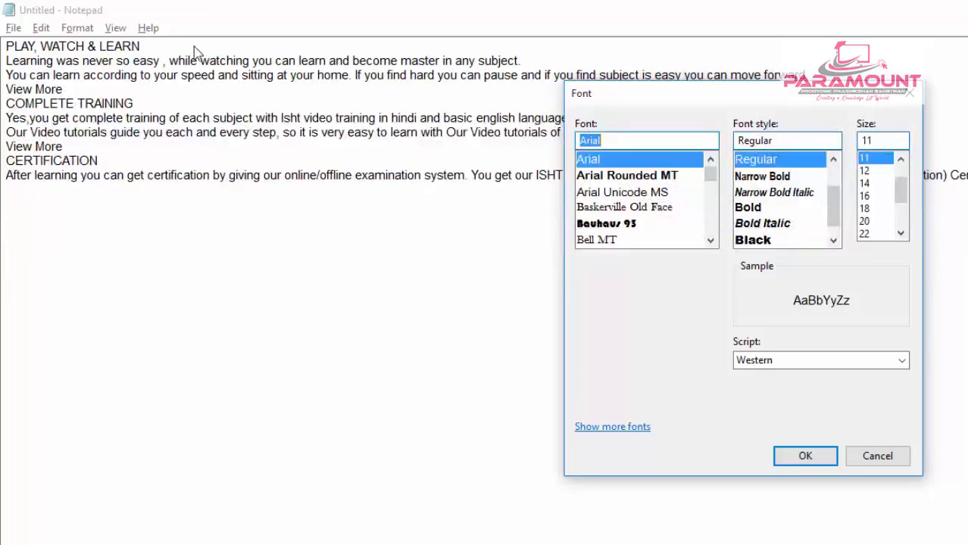
left_click(629, 178)
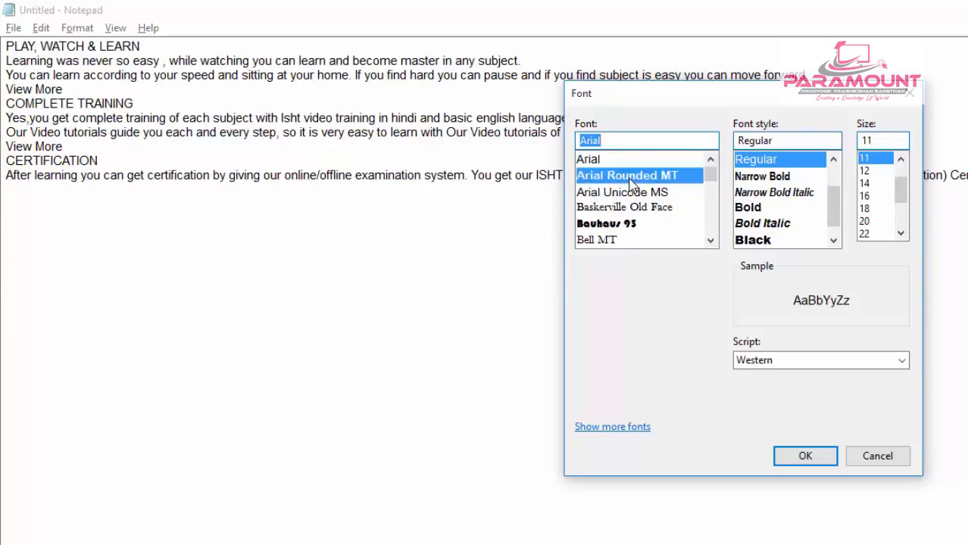
left_click(631, 193)
left_click(634, 208)
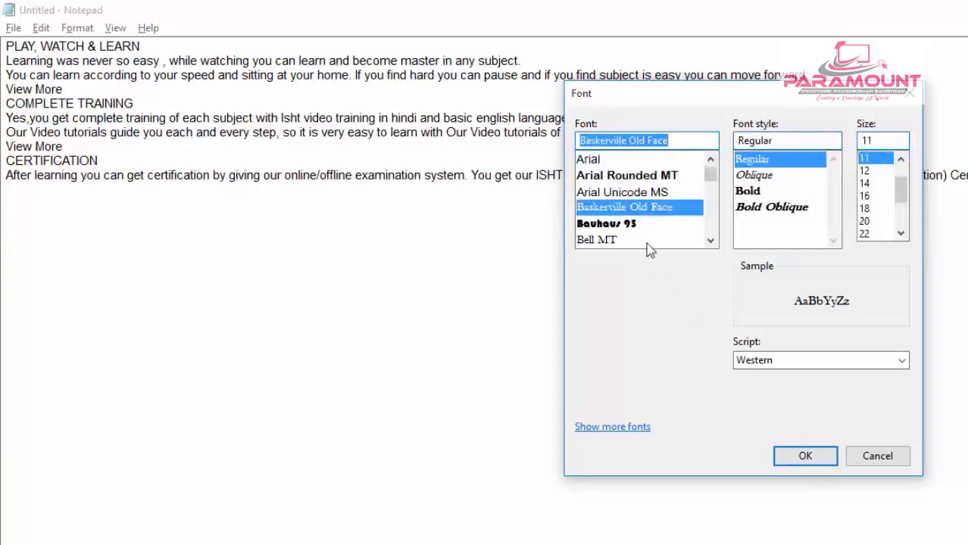
left_click(629, 176)
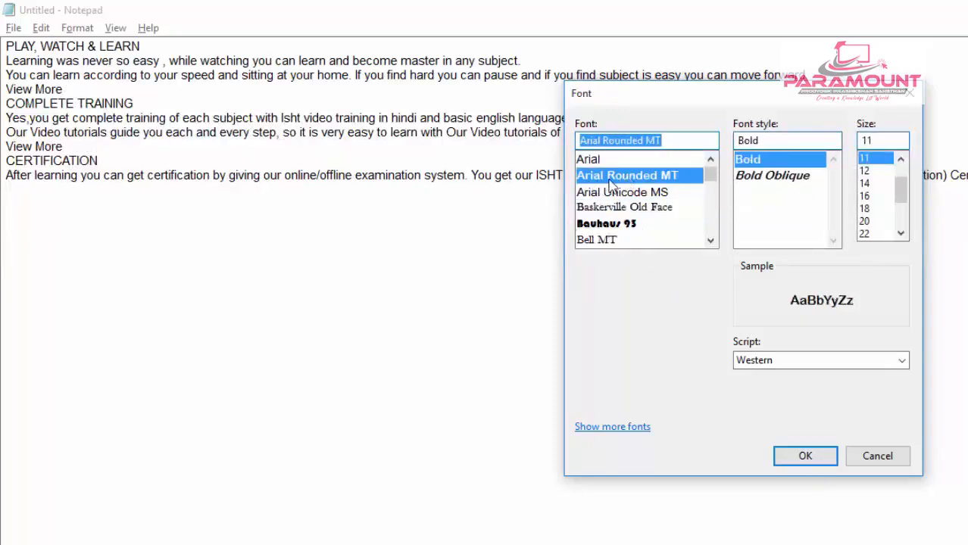
left_click(807, 457)
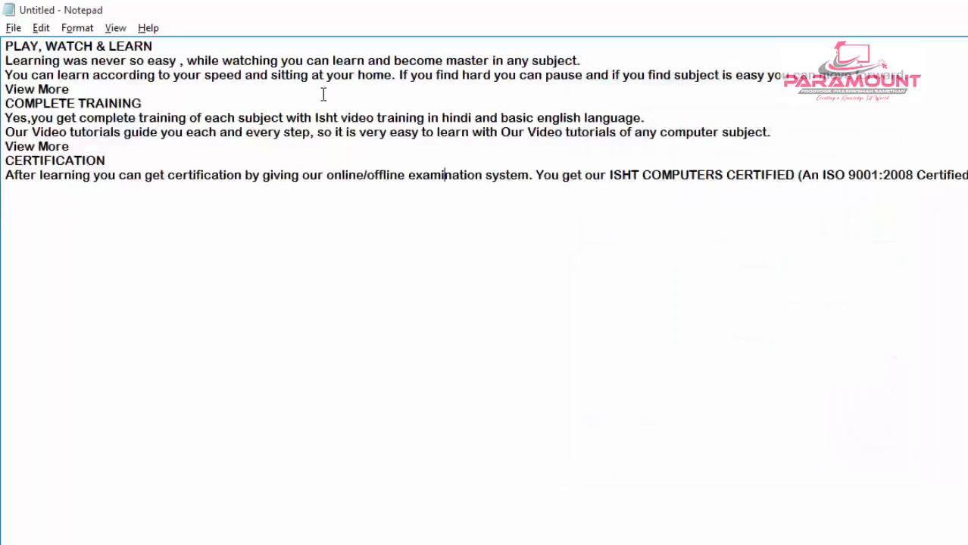
- Change the document font to Arial in the Narrow style
left_click(77, 28)
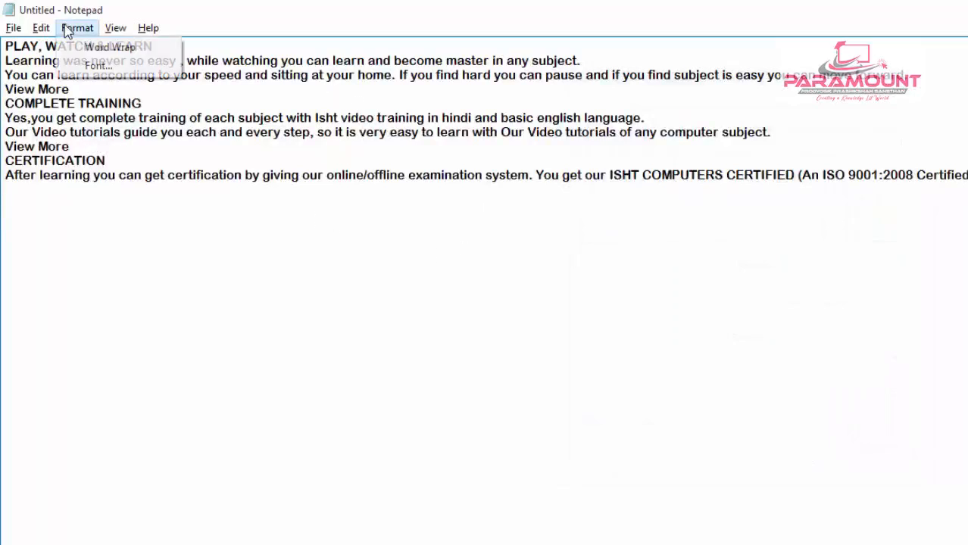
left_click(83, 67)
left_click_drag(190, 141, 701, 134)
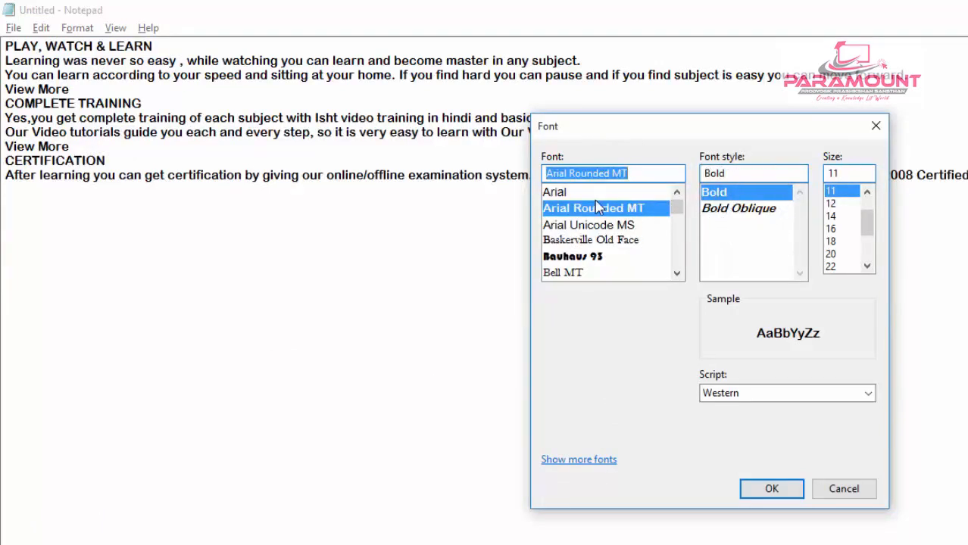
left_click(568, 196)
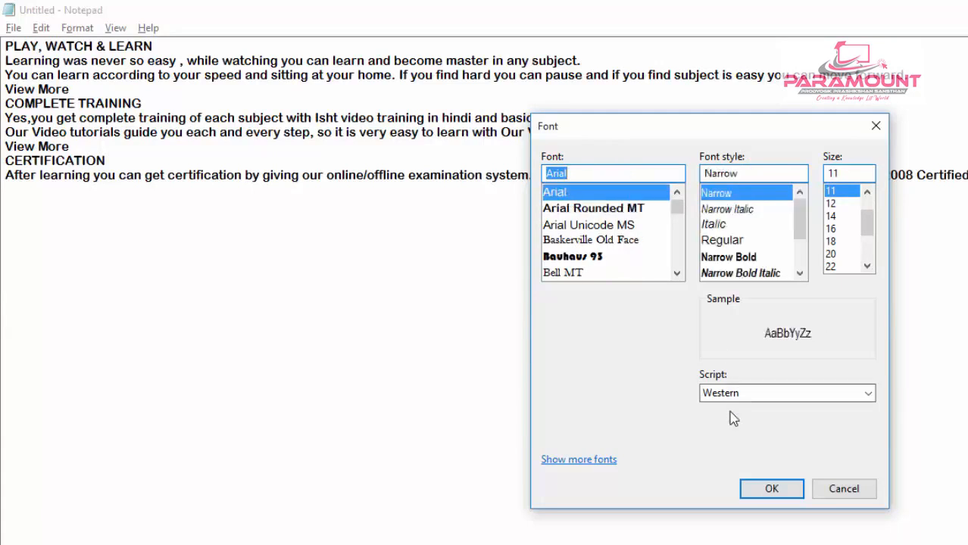
left_click(750, 490)
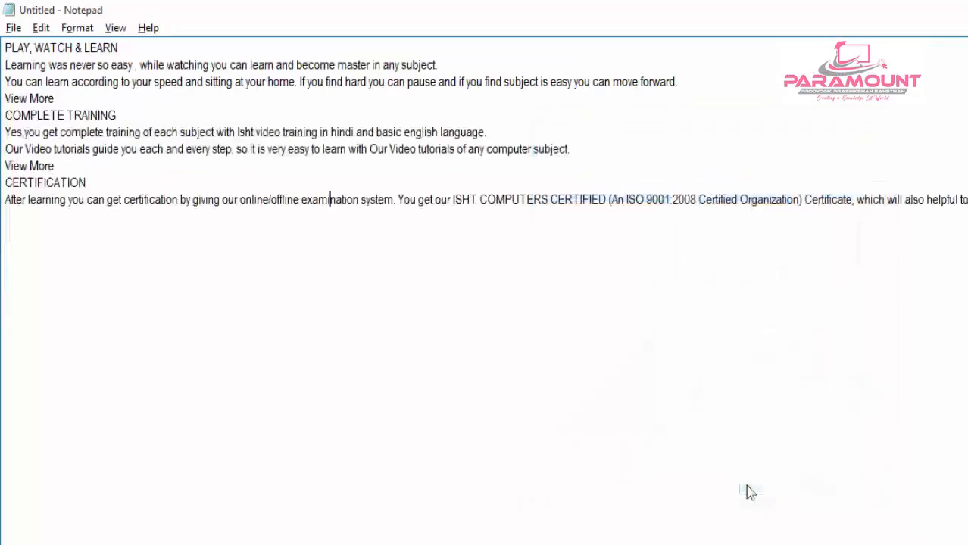
- Set the document's font style to Bold Italic
left_click(77, 28)
left_click(94, 66)
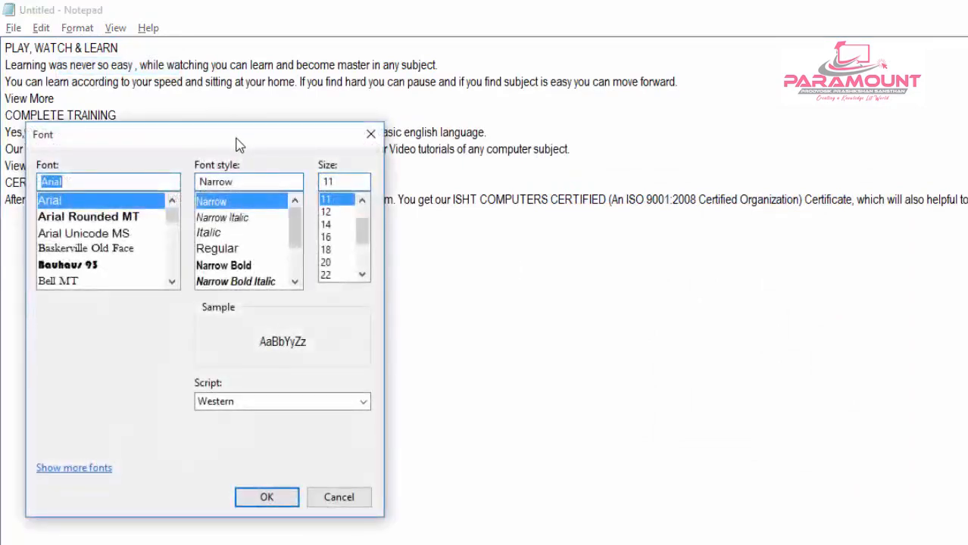
left_click_drag(238, 141, 800, 109)
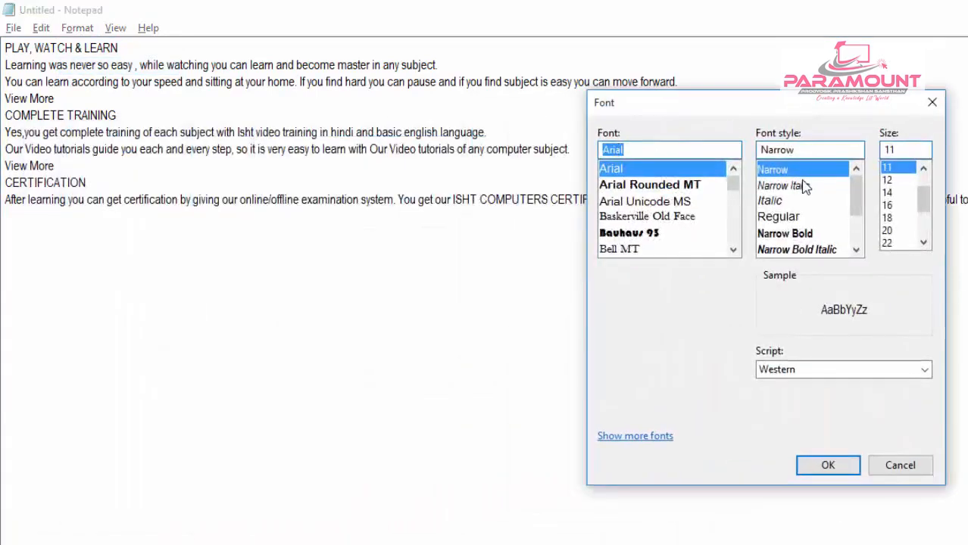
mouse_move(863, 203)
left_mouse_down()
mouse_move(855, 255)
mouse_move(860, 193)
left_mouse_up()
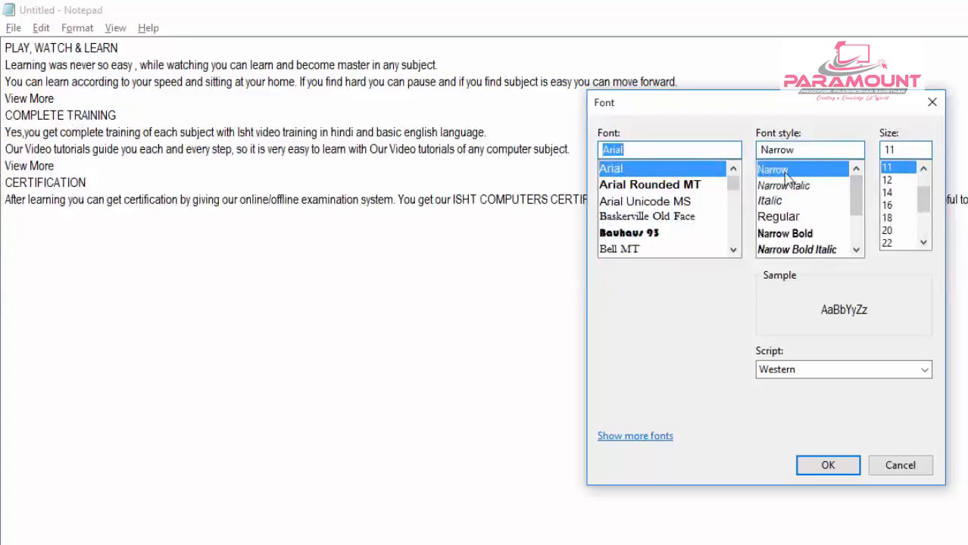
left_click_drag(857, 201, 863, 228)
left_click(809, 220)
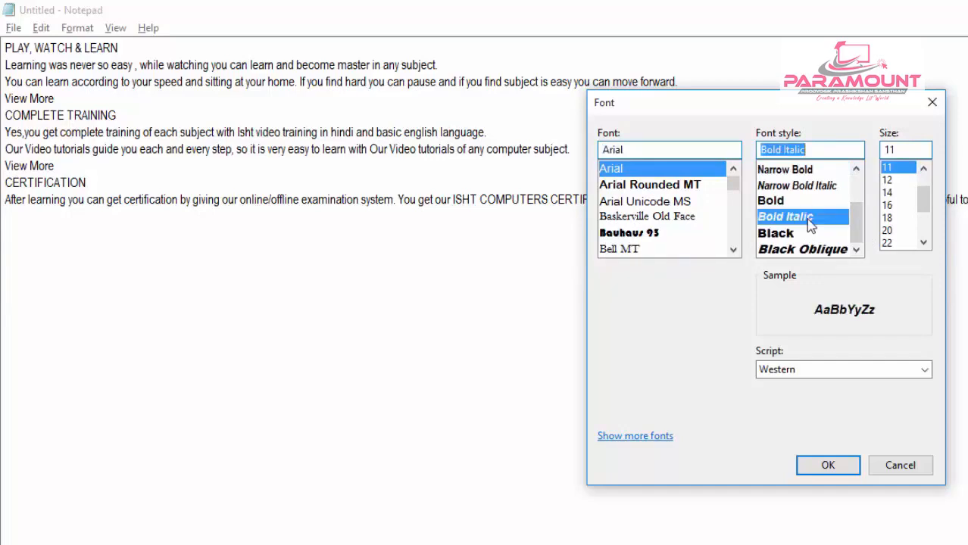
left_click(832, 466)
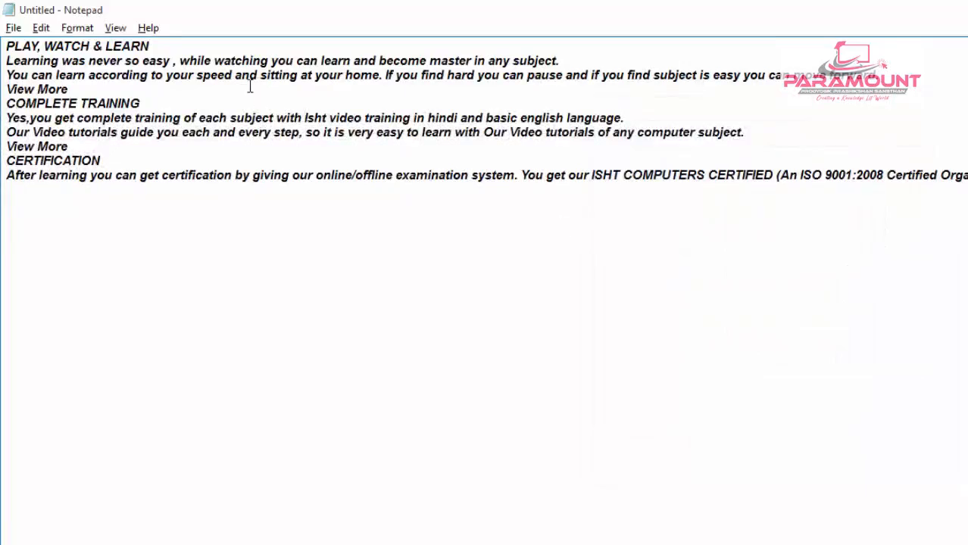
- Set the document's font size to 36
left_click(78, 28)
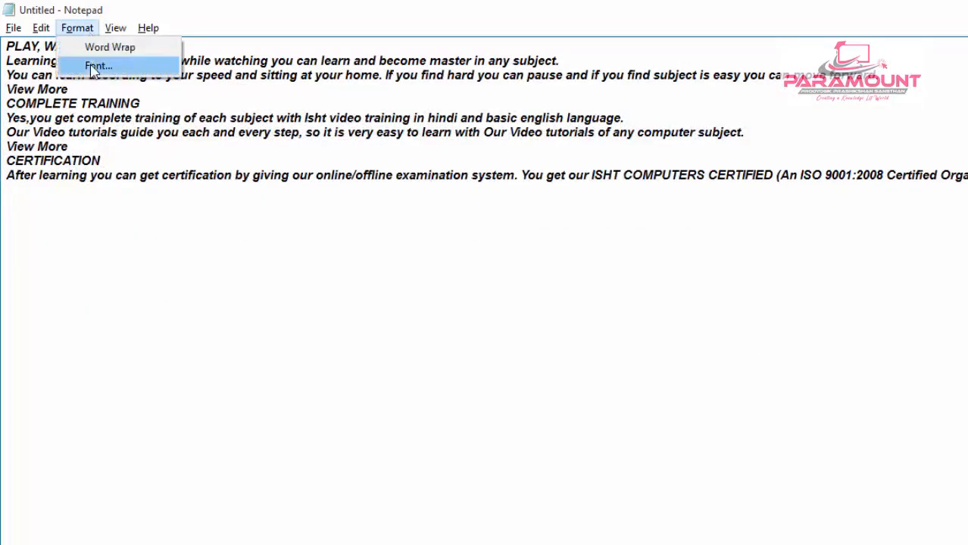
left_click(94, 67)
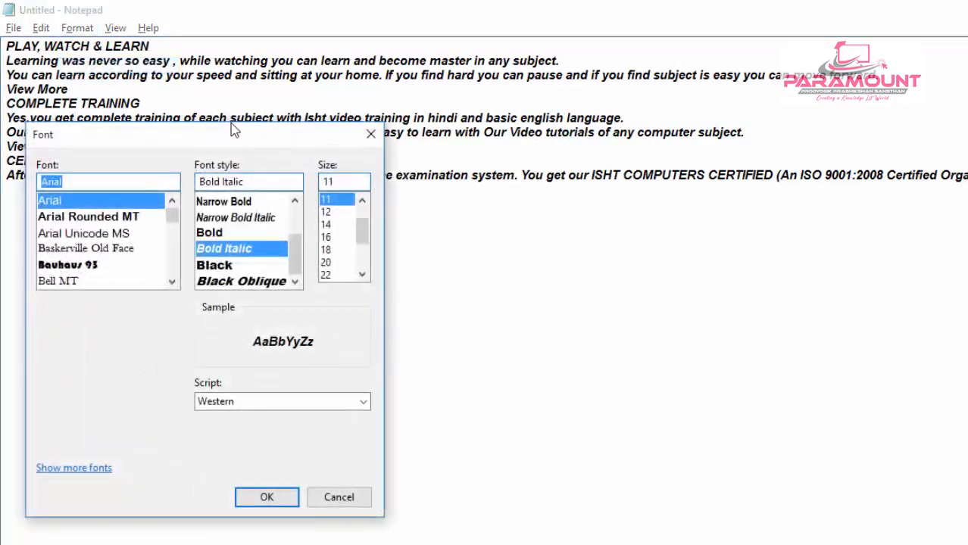
left_click_drag(237, 126, 698, 167)
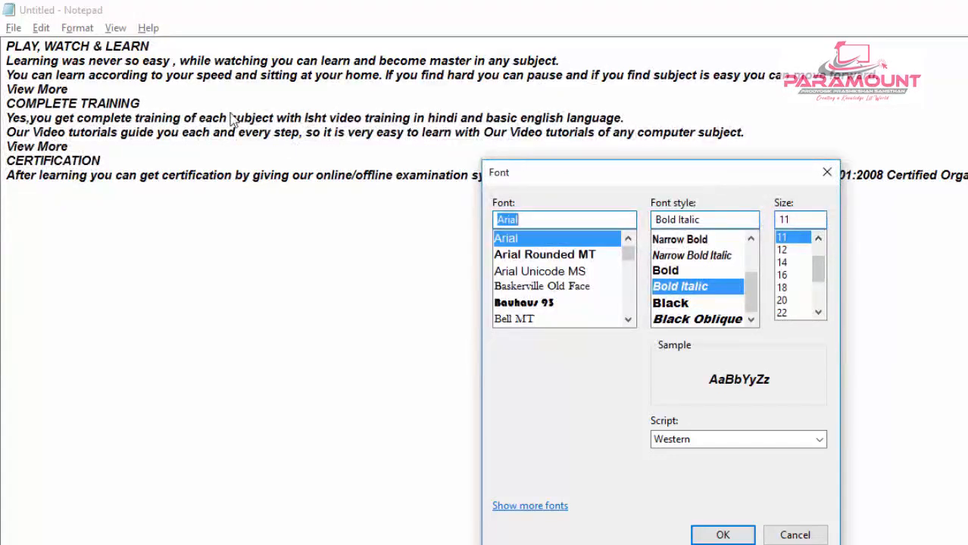
left_click_drag(818, 270, 824, 318)
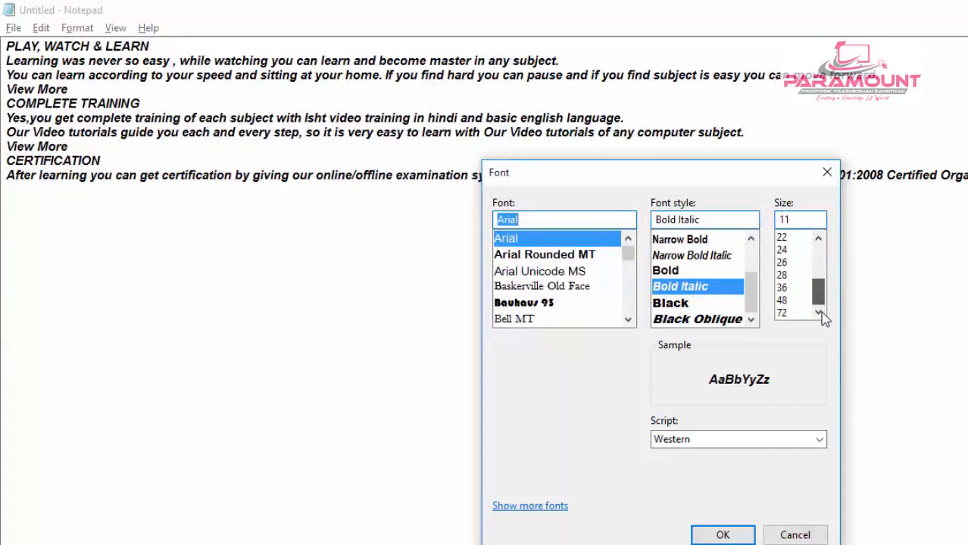
left_click(786, 289)
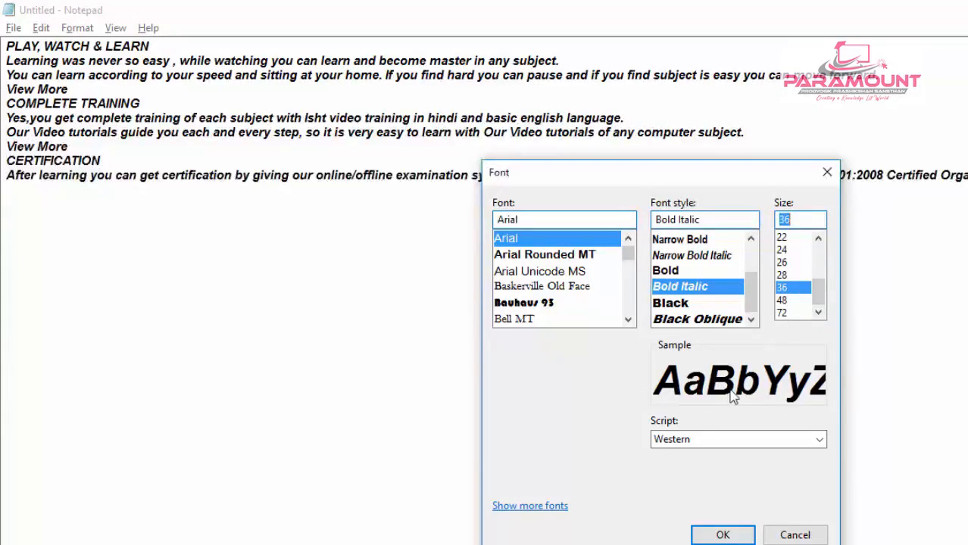
left_click(705, 537)
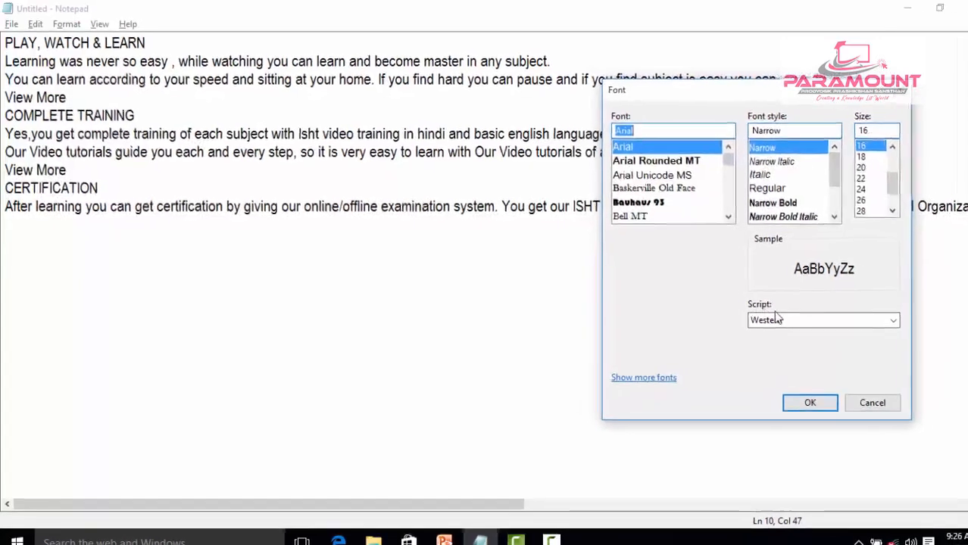
- Change the document font's script to Hebrew and apply it
left_click(776, 321)
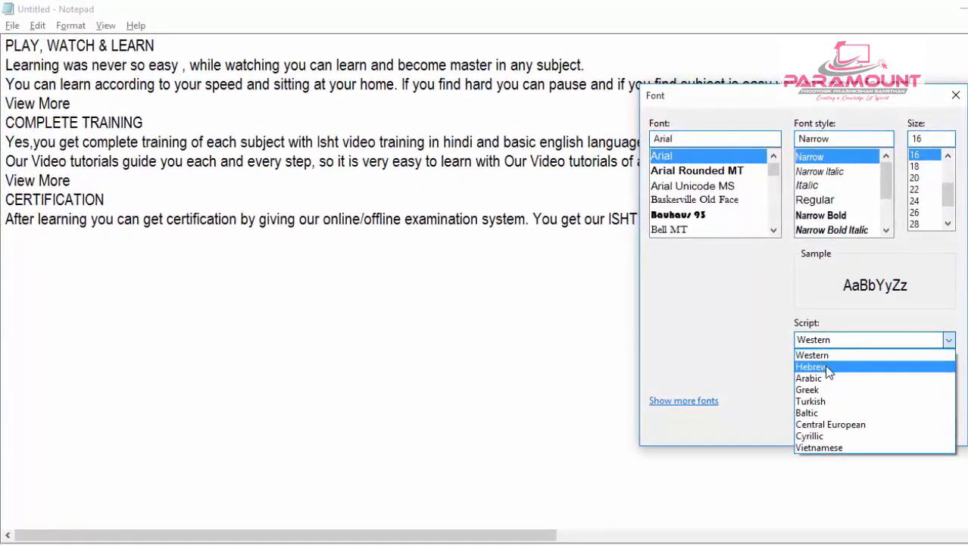
left_click(828, 369)
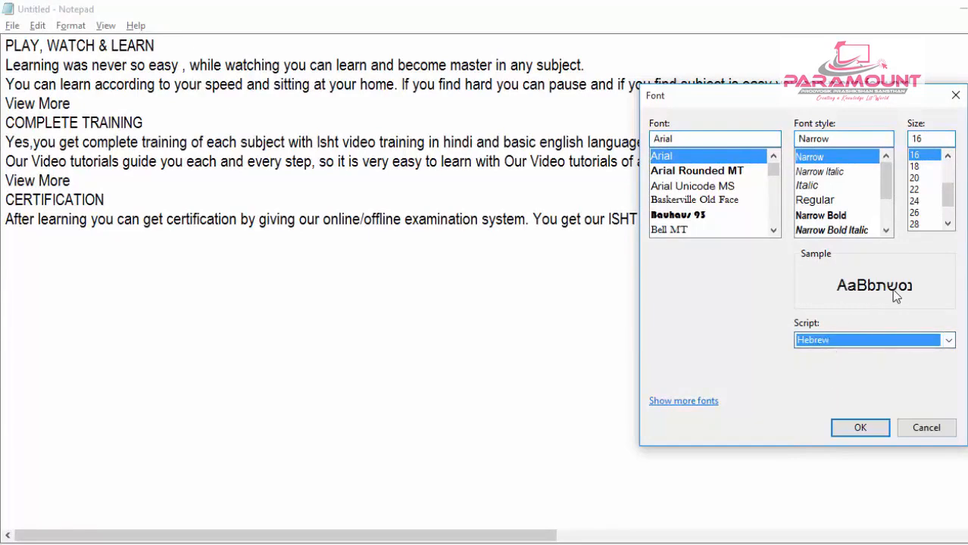
left_click(860, 427)
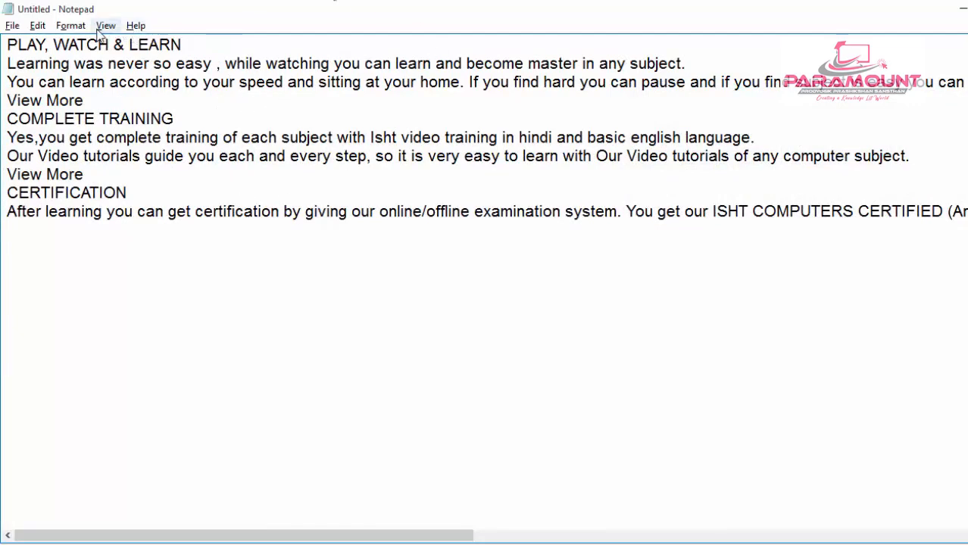
- Set the document font's script back to Western and apply it
left_click(70, 25)
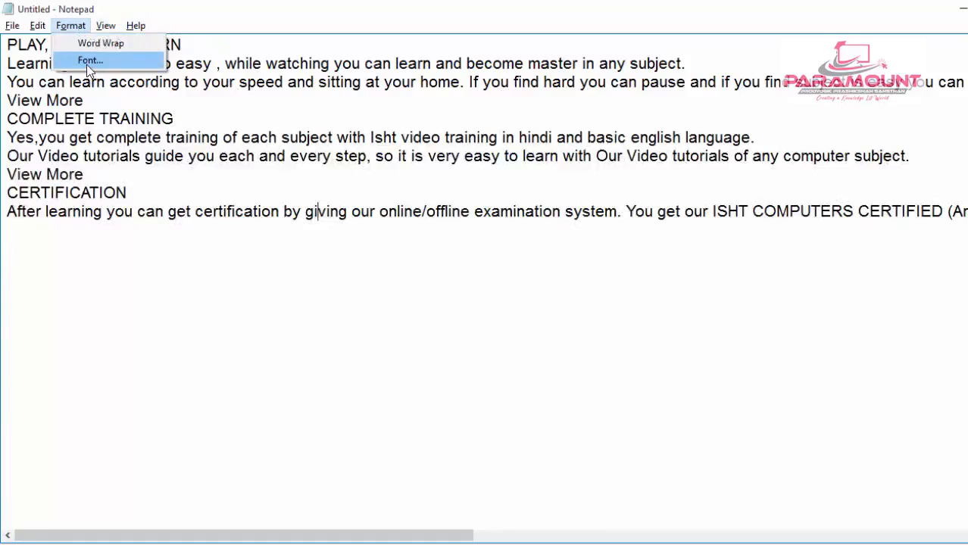
left_click(89, 61)
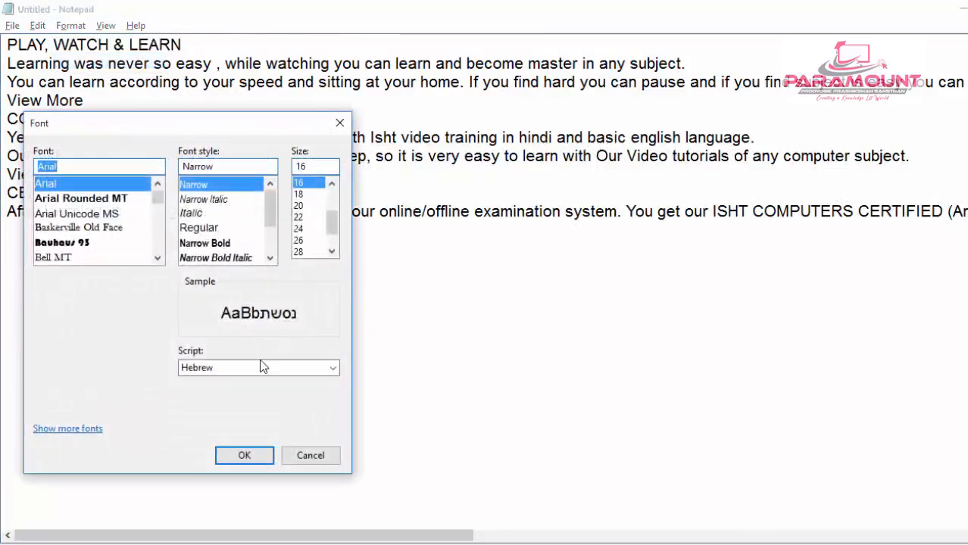
left_click(260, 367)
left_click(244, 381)
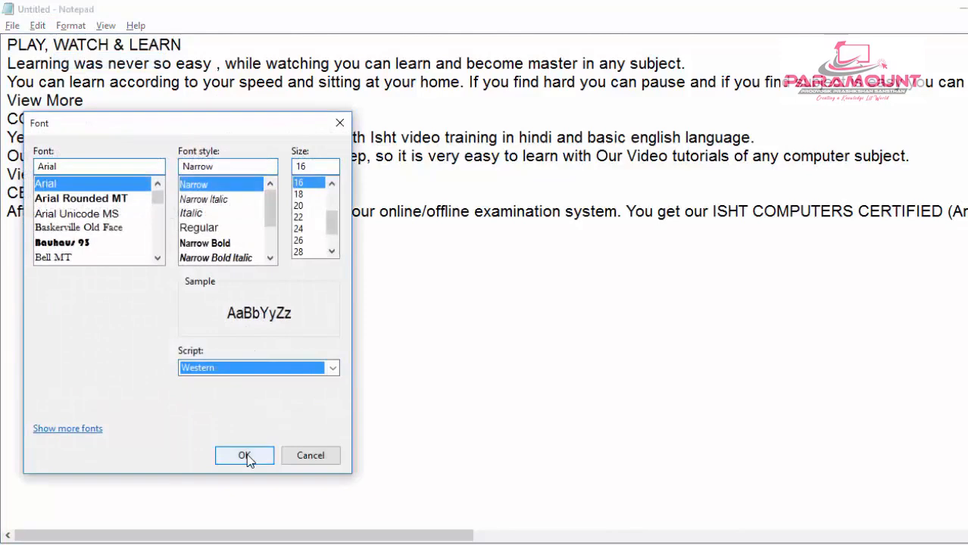
left_click(244, 455)
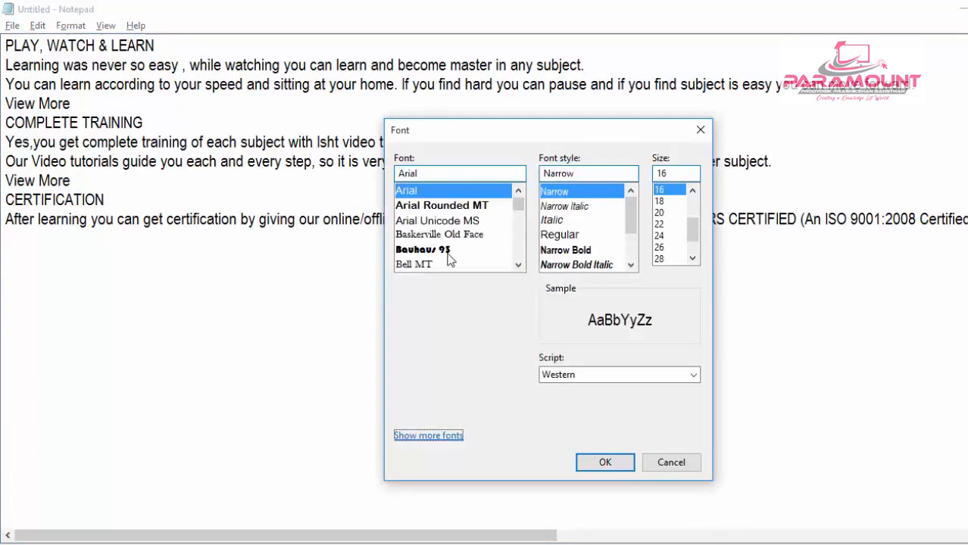
- Browse all fonts installed on the computer from the font settings, then close the font list and the settings
left_click(439, 438)
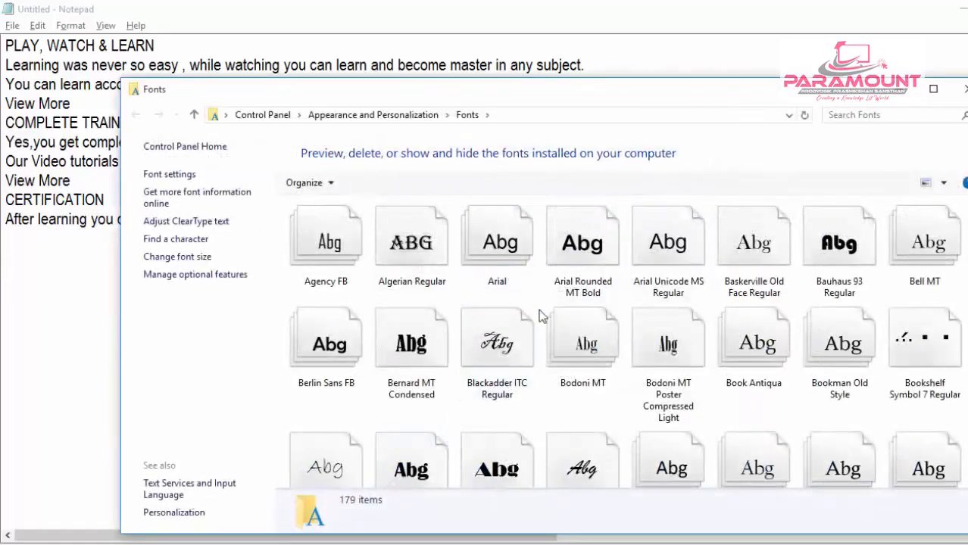
scroll(555, 345, "down", 5)
scroll(558, 347, "down", 10)
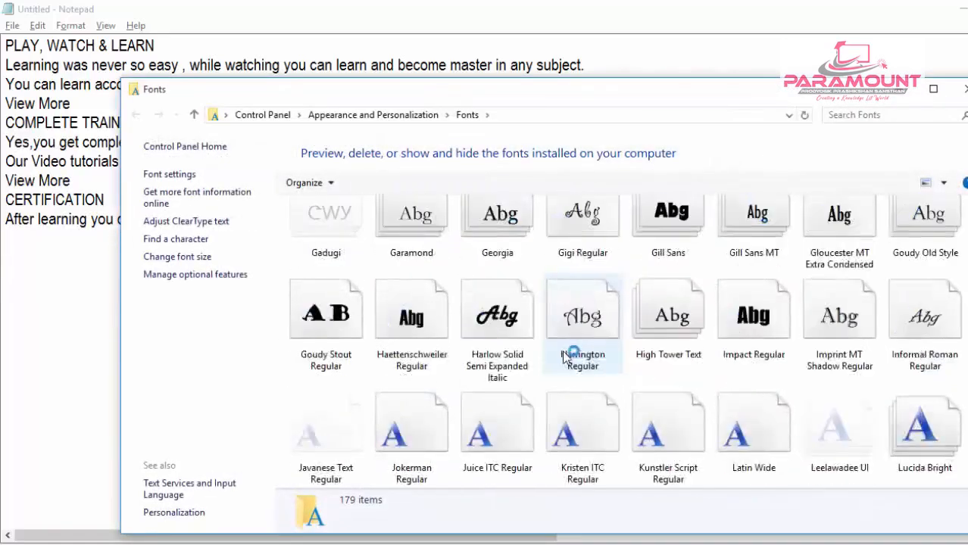
scroll(566, 360, "down", 3)
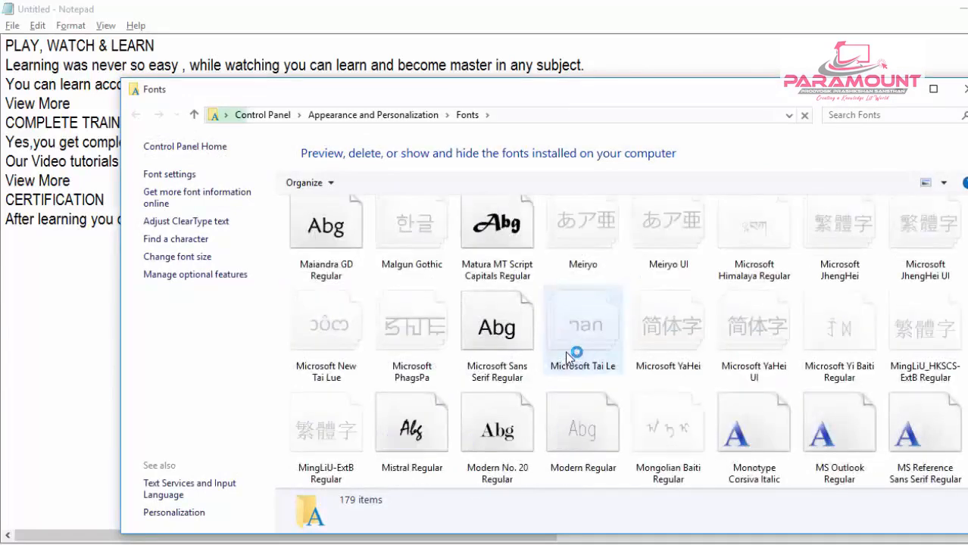
scroll(570, 296, "up", 10)
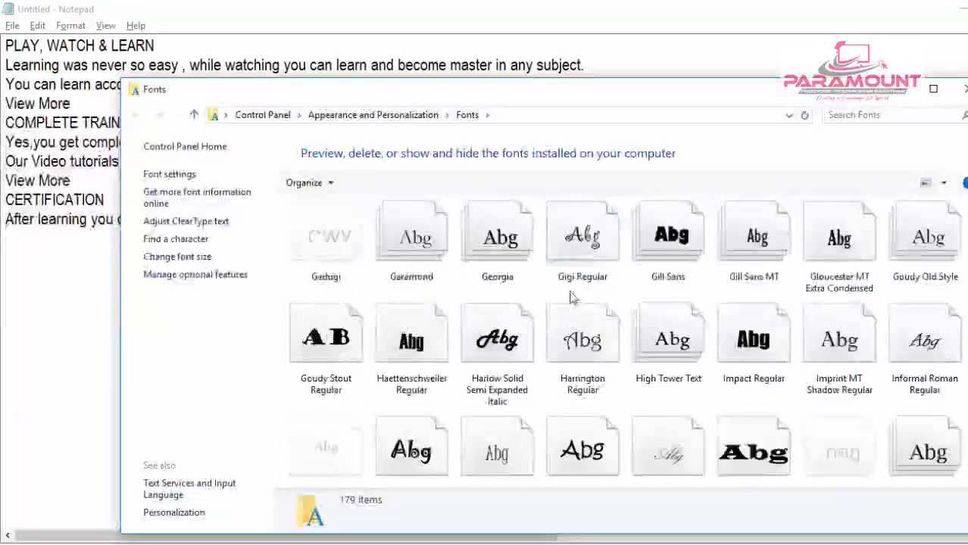
left_click(958, 92)
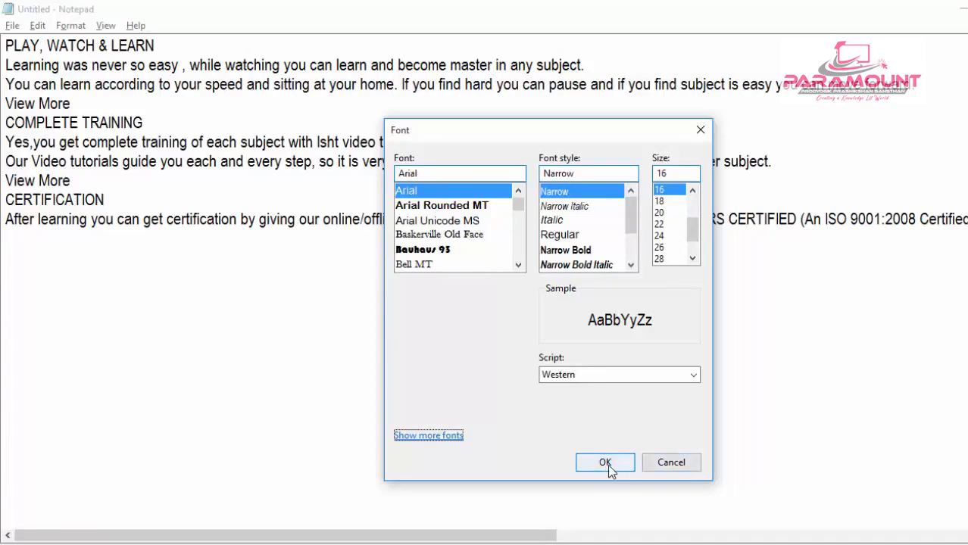
left_click(701, 134)
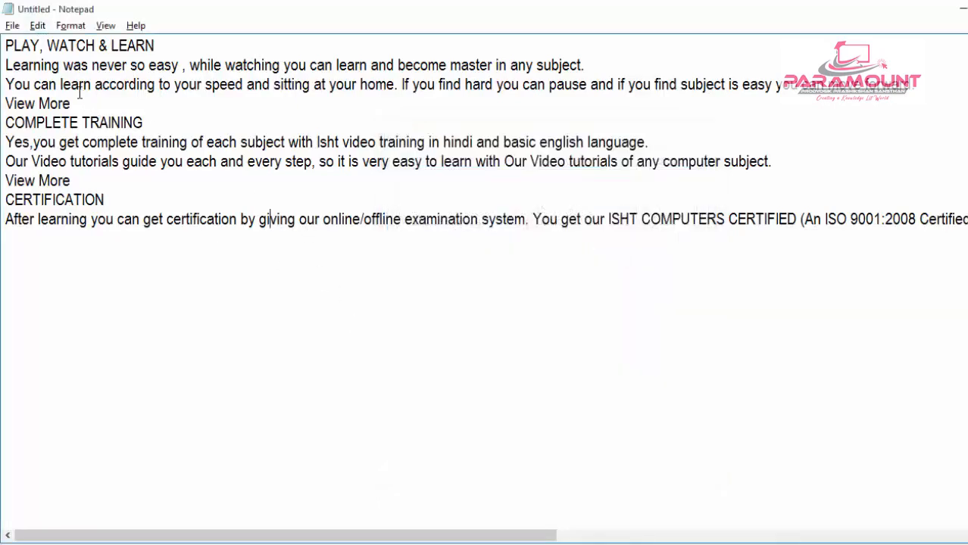
- Delete the COMPLETE TRAINING section from its heading through its View More line and undo the deletion
left_click(37, 26)
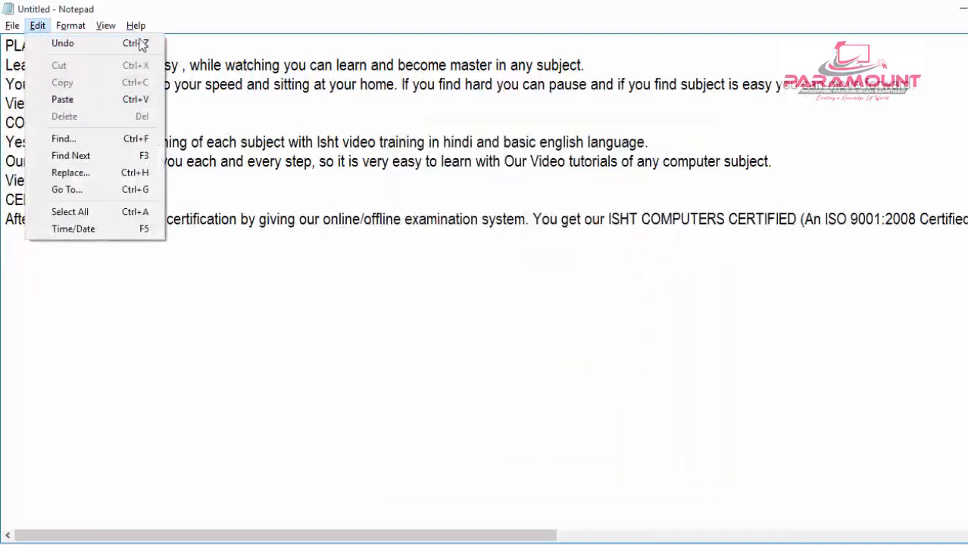
left_click(356, 350)
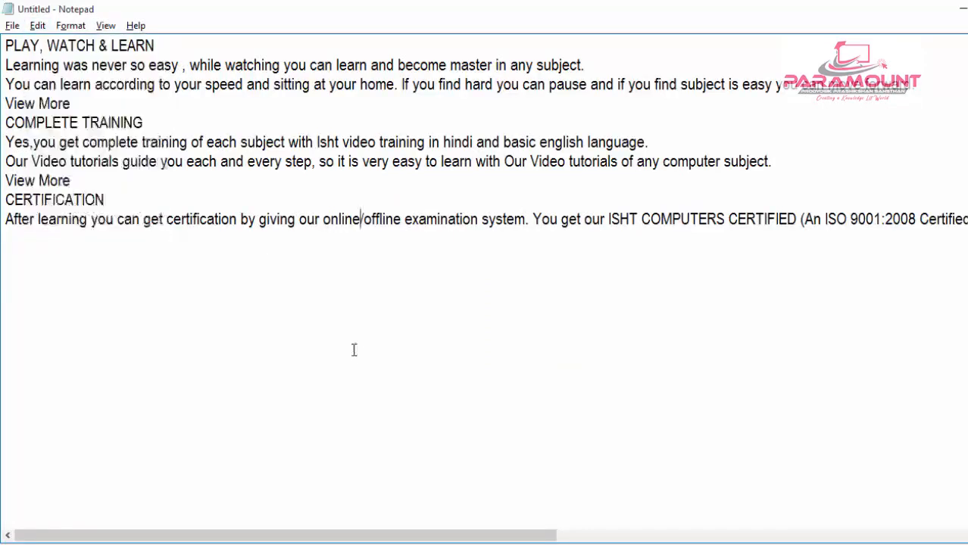
left_click_drag(238, 187, 10, 126)
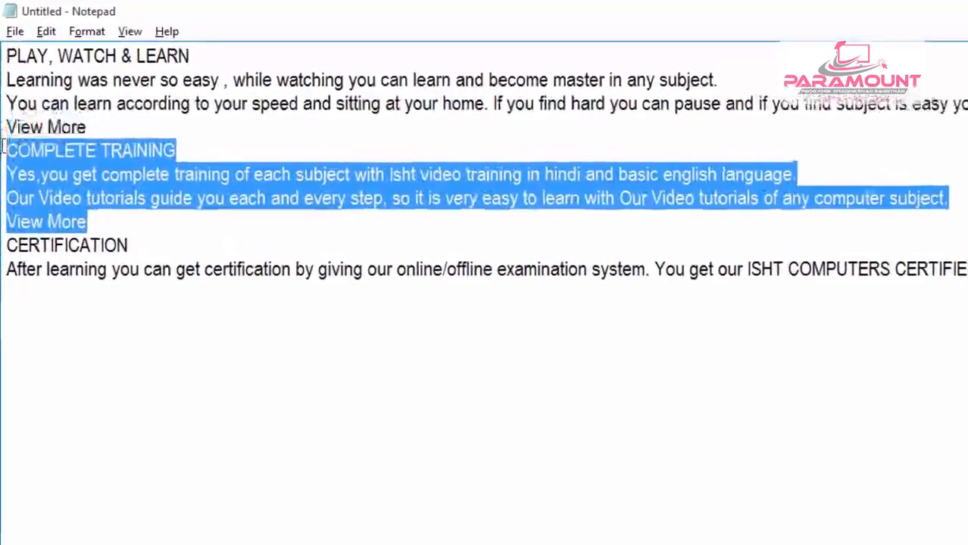
key("Delete")
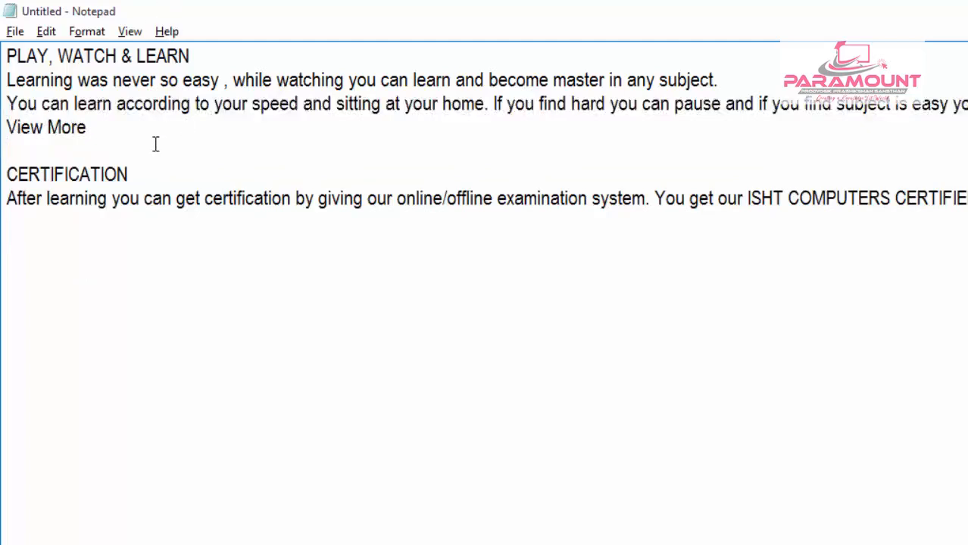
left_click(46, 31)
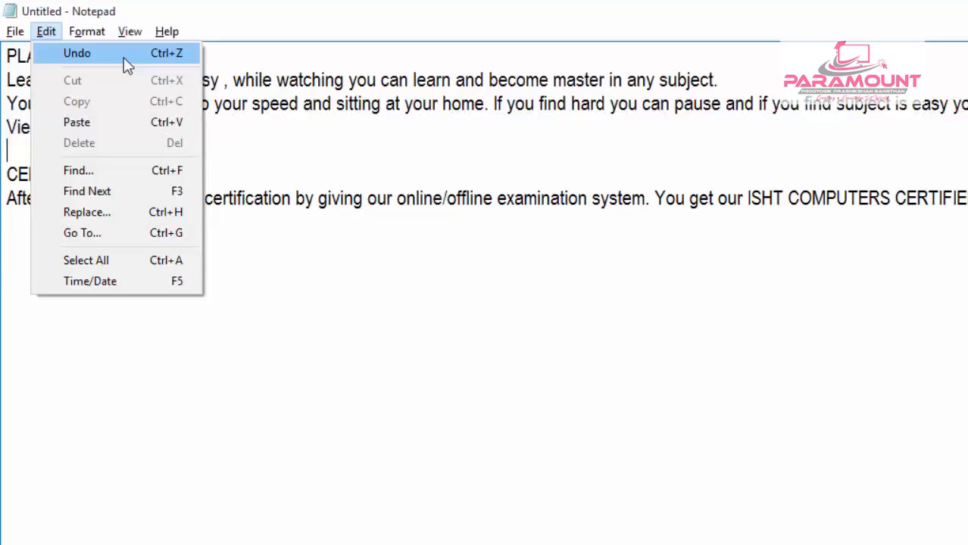
left_click(168, 59)
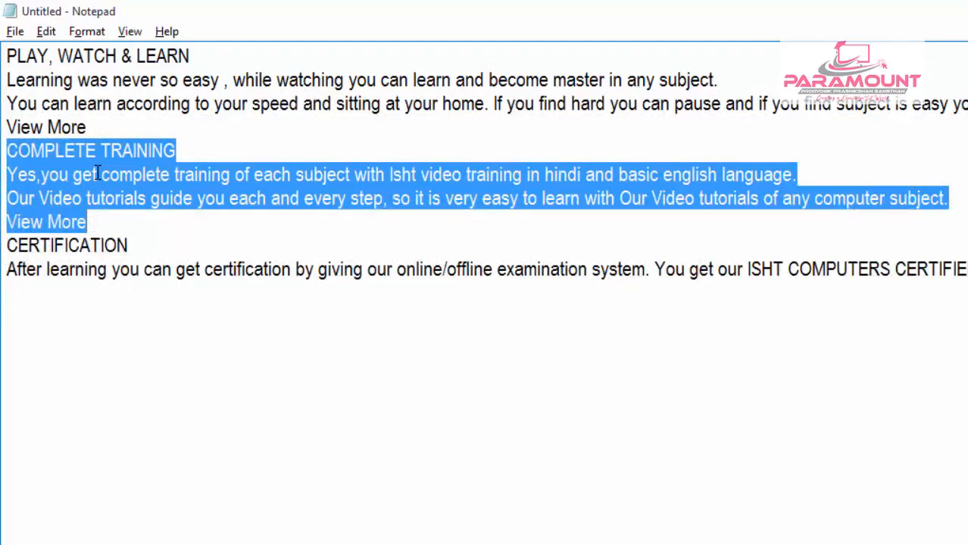
- Use Undo four times in a row to remove and restore the COMPLETE TRAINING section twice, and clear the selection
left_click(47, 32)
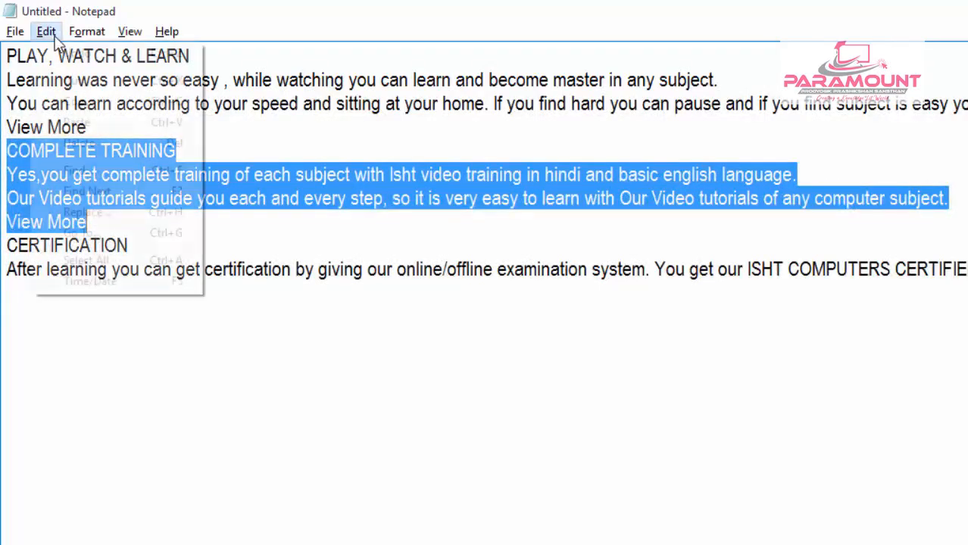
left_click(101, 59)
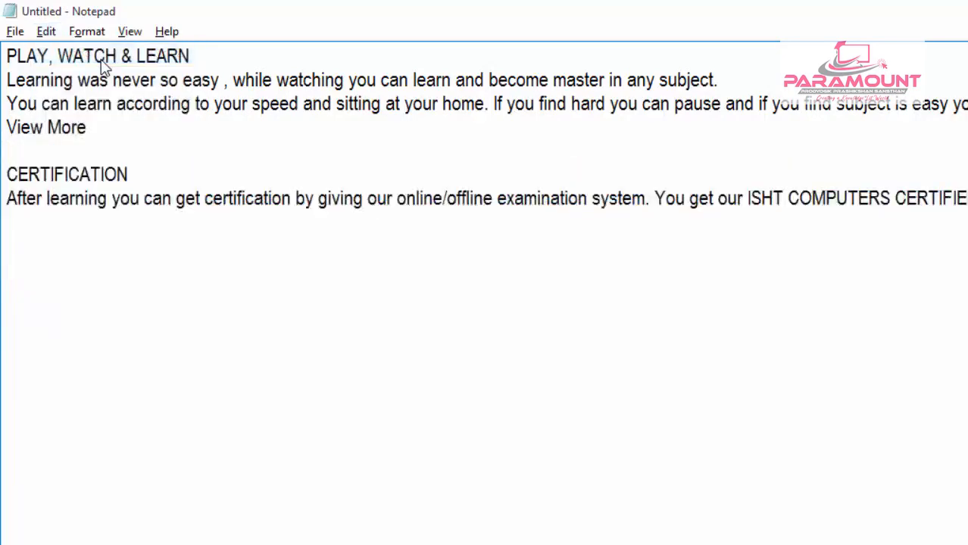
left_click(46, 35)
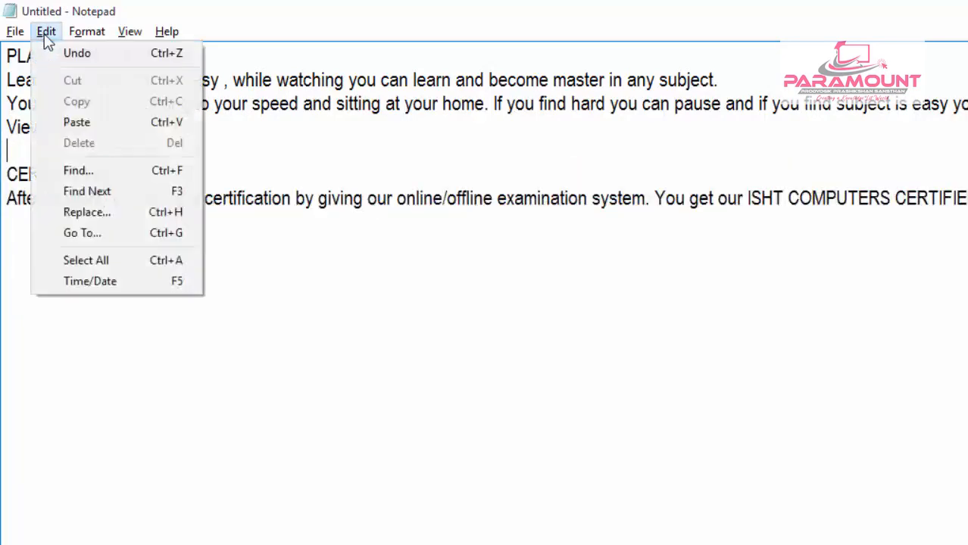
left_click(83, 64)
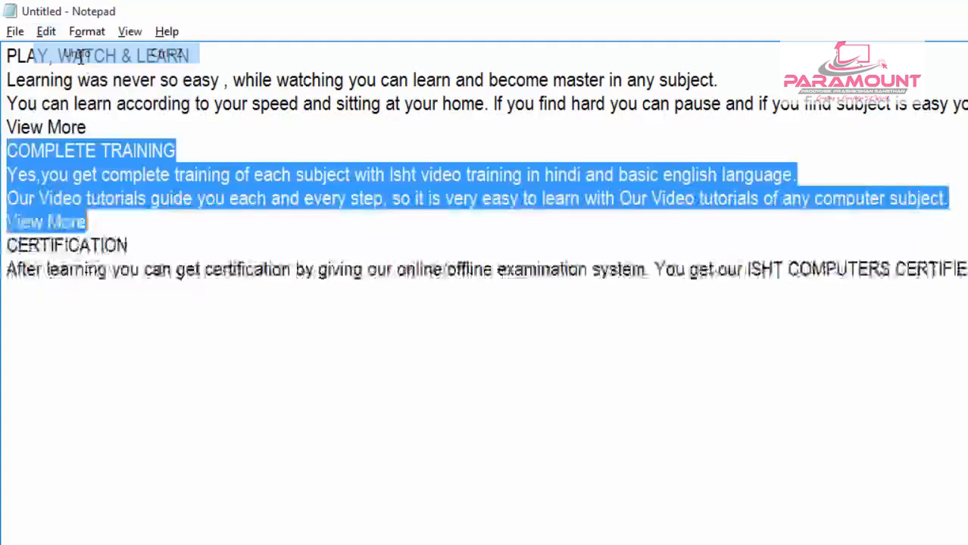
left_click(45, 31)
left_click(59, 58)
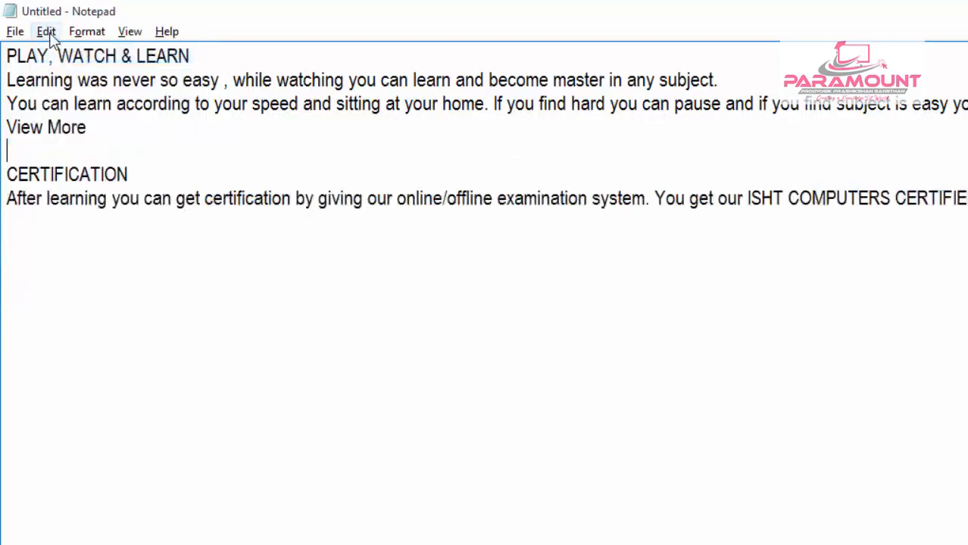
left_click(45, 32)
left_click(59, 54)
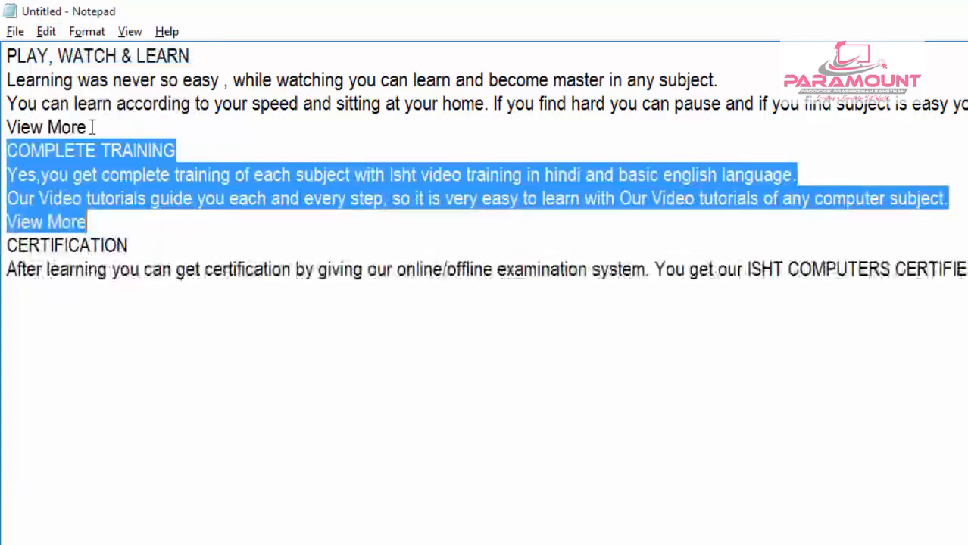
left_click(110, 217)
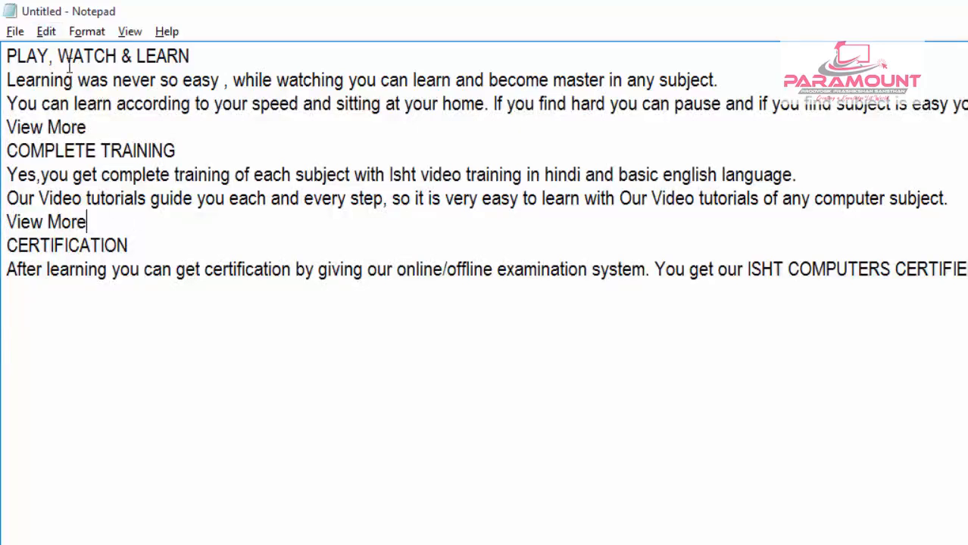
- Cut the COMPLETE TRAINING section, from its heading through its View More line, out of the document
left_click(46, 32)
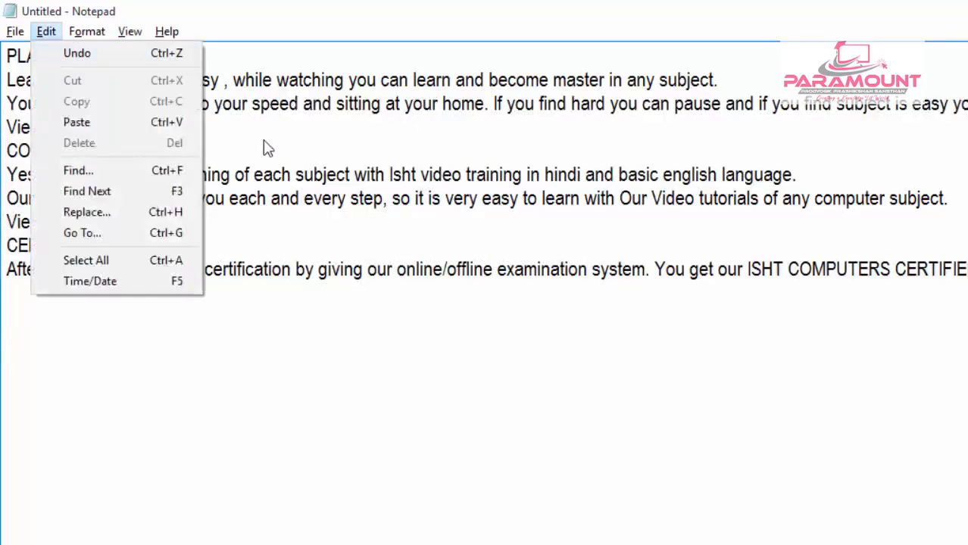
left_click(265, 176)
left_click_drag(136, 223, 12, 150)
key("ctrl+c")
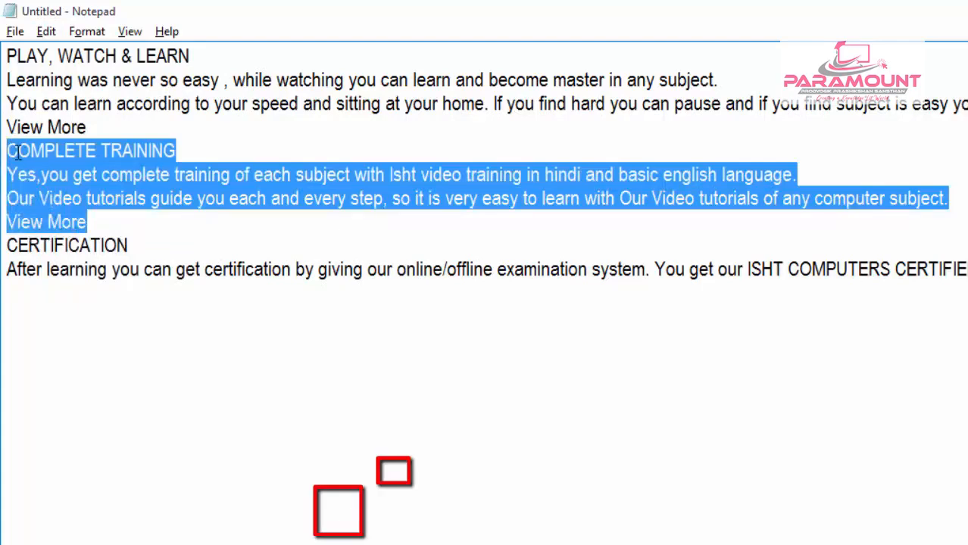
left_click(47, 32)
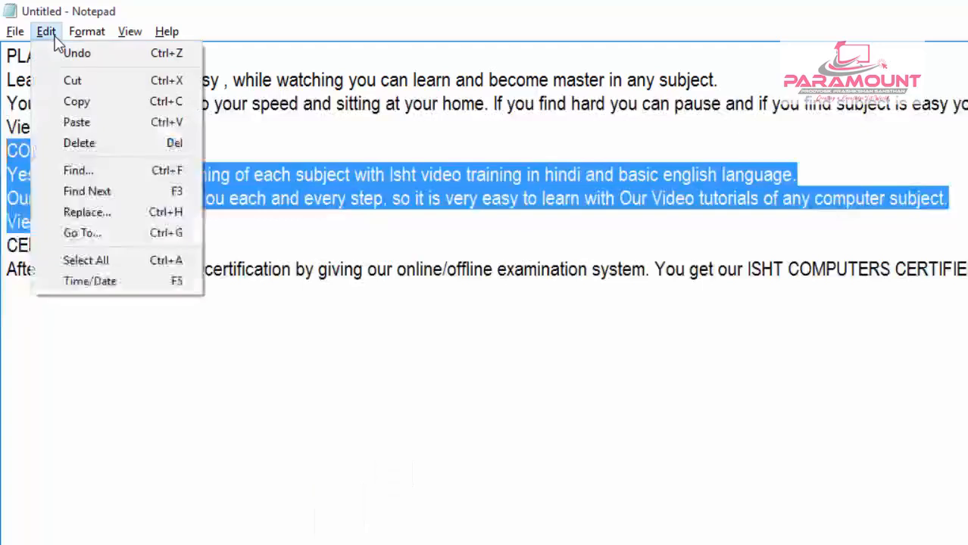
left_click(127, 81)
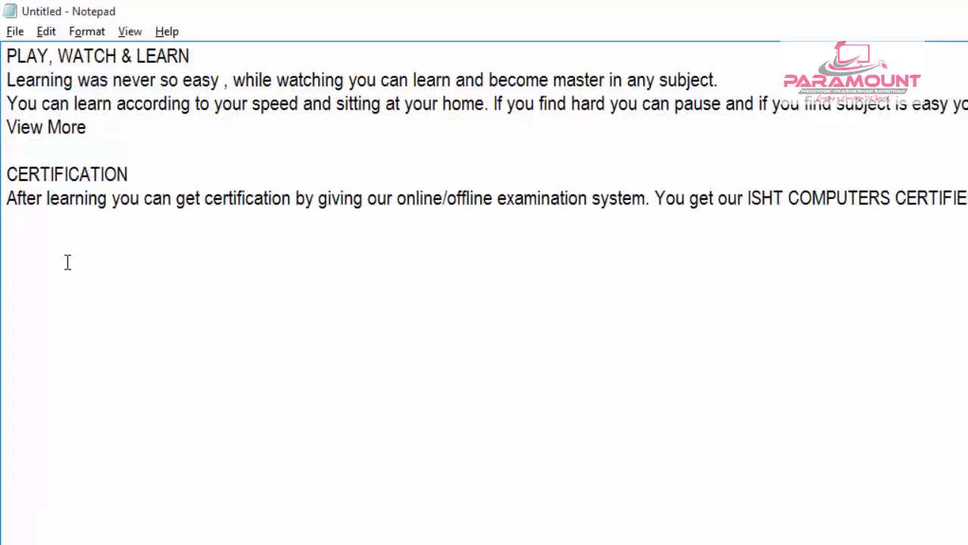
- Paste the cut section at the end of the document, leaving one blank line after the CERTIFICATION paragraph
double_click(29, 251)
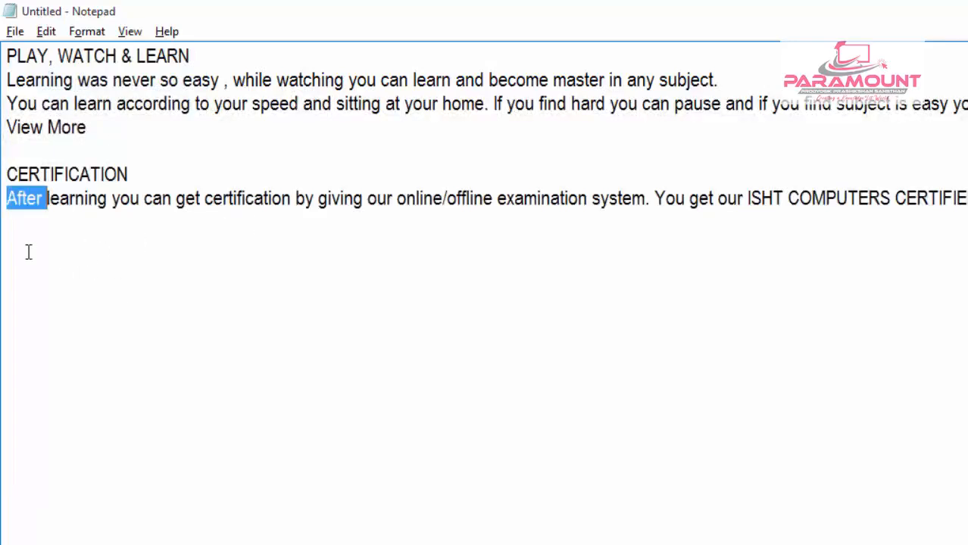
left_click(28, 253)
left_click(92, 278)
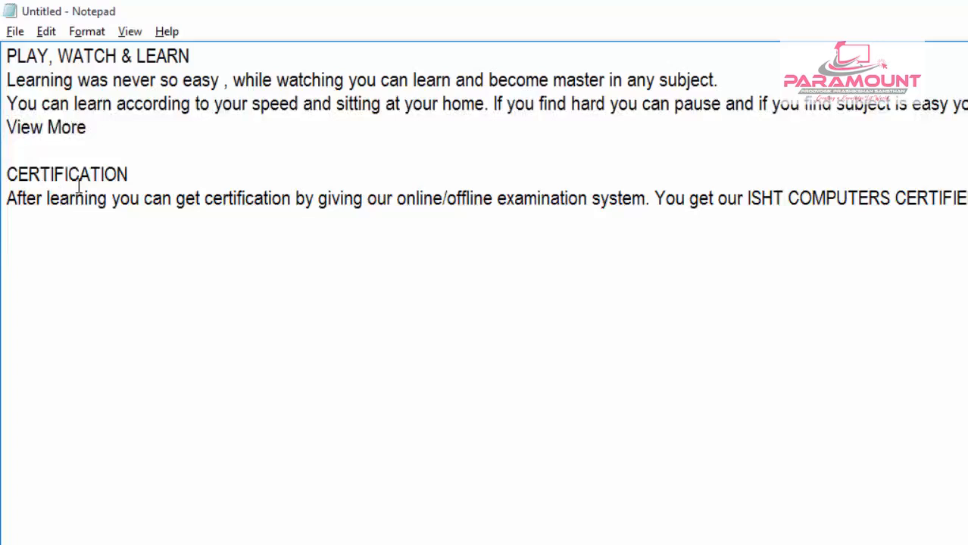
key("End")
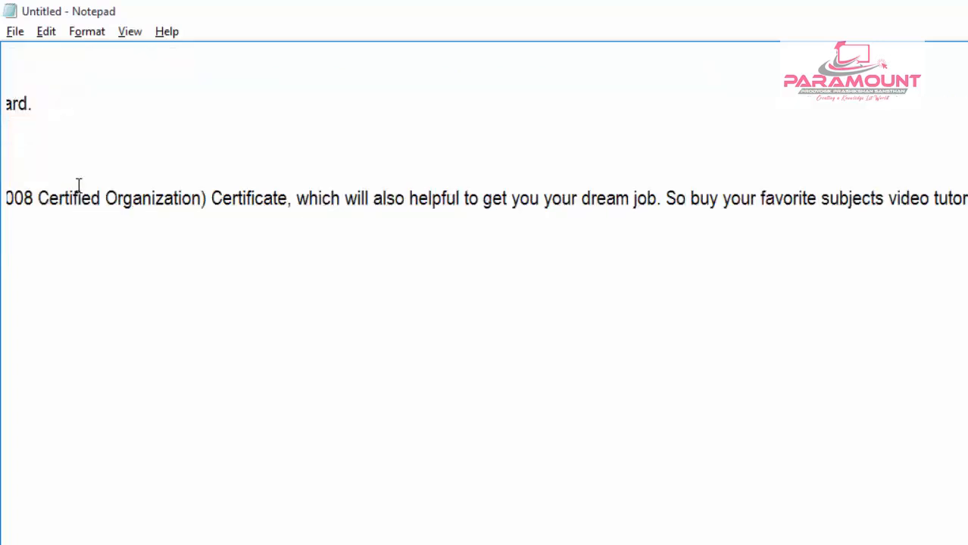
key("Return")
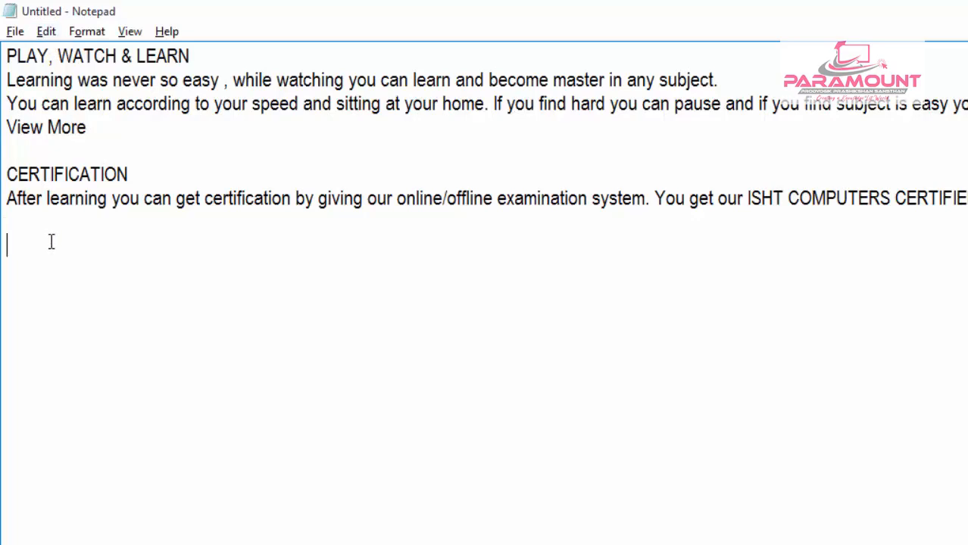
left_click(45, 31)
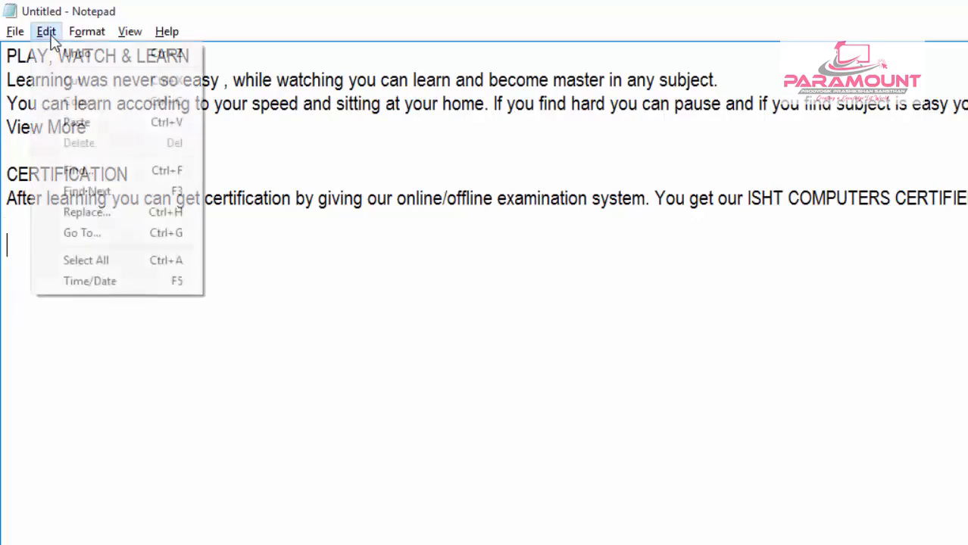
left_click(78, 123)
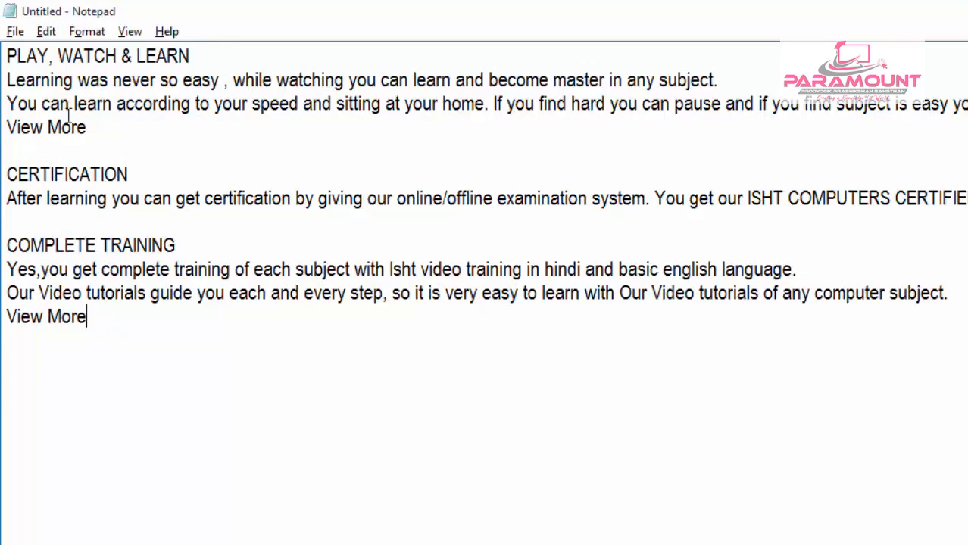
- Copy the PLAY, WATCH & LEARN heading and paste it into the blank line above the CERTIFICATION heading
left_click(48, 32)
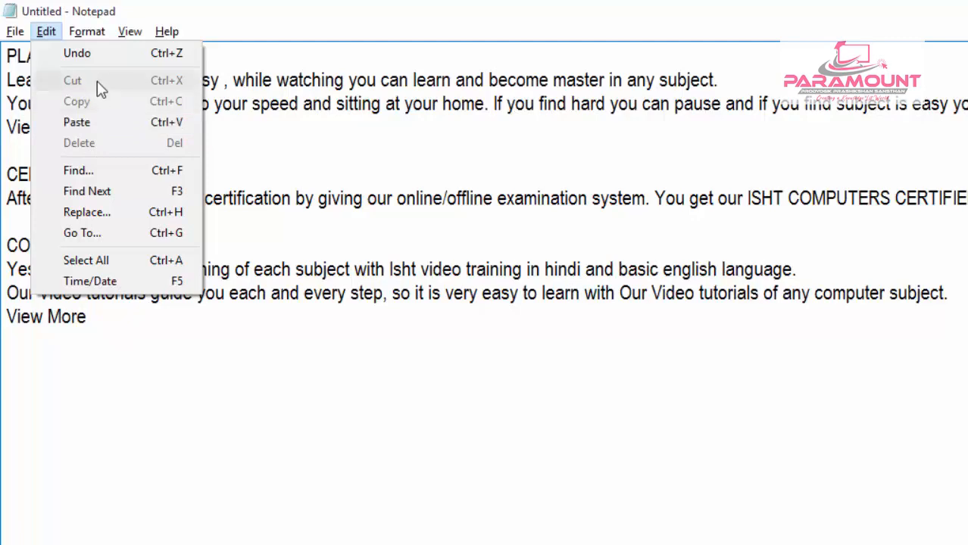
left_click(107, 371)
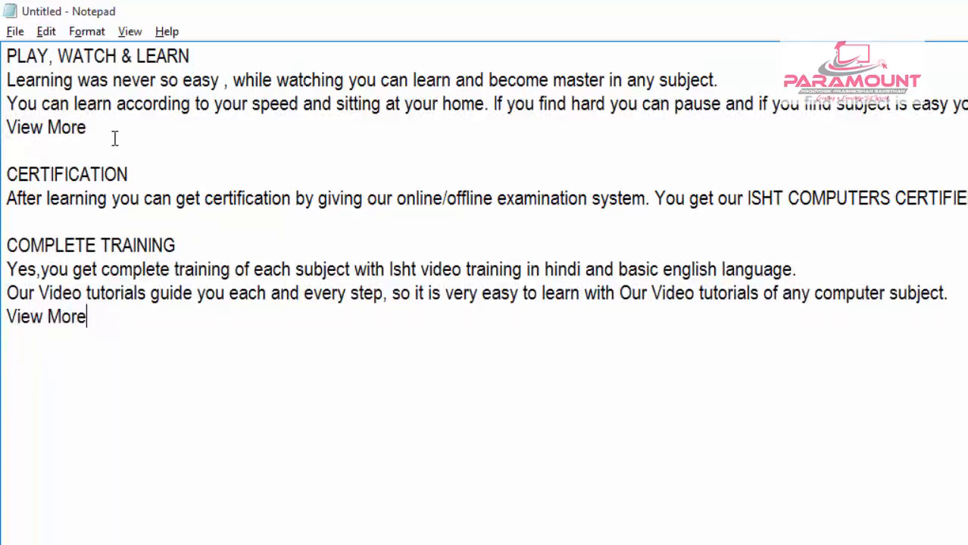
left_click_drag(190, 57, 5, 58)
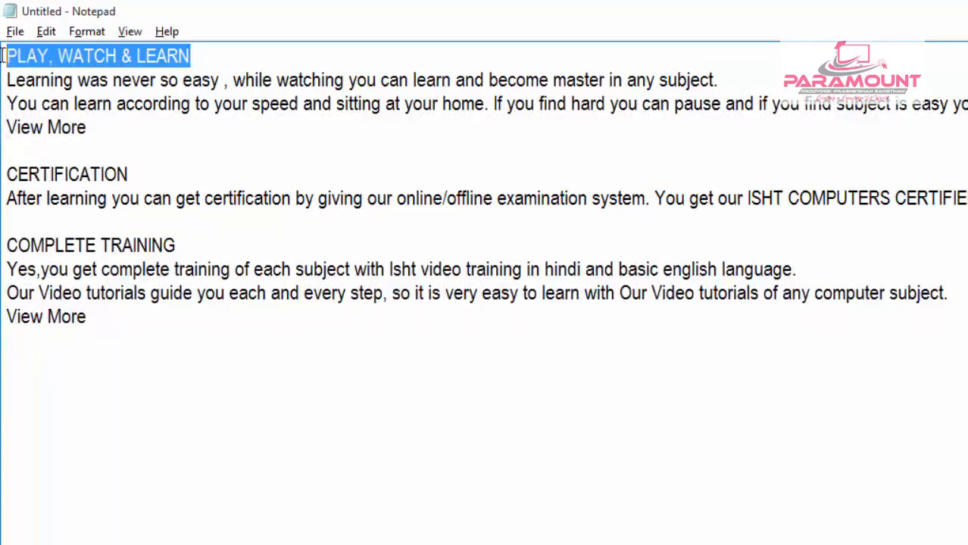
left_click(46, 34)
left_click(94, 105)
left_click(108, 310)
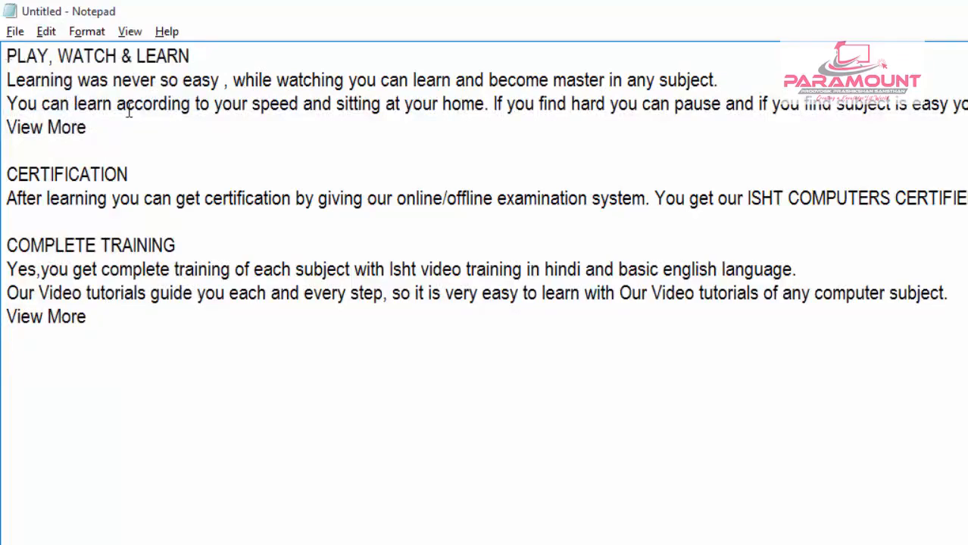
left_click(13, 149)
left_click(47, 31)
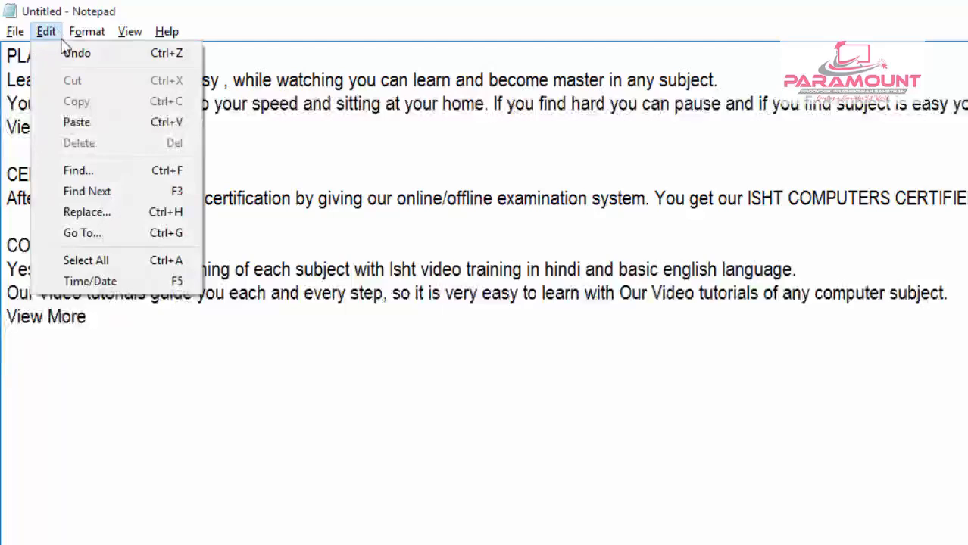
left_click(75, 122)
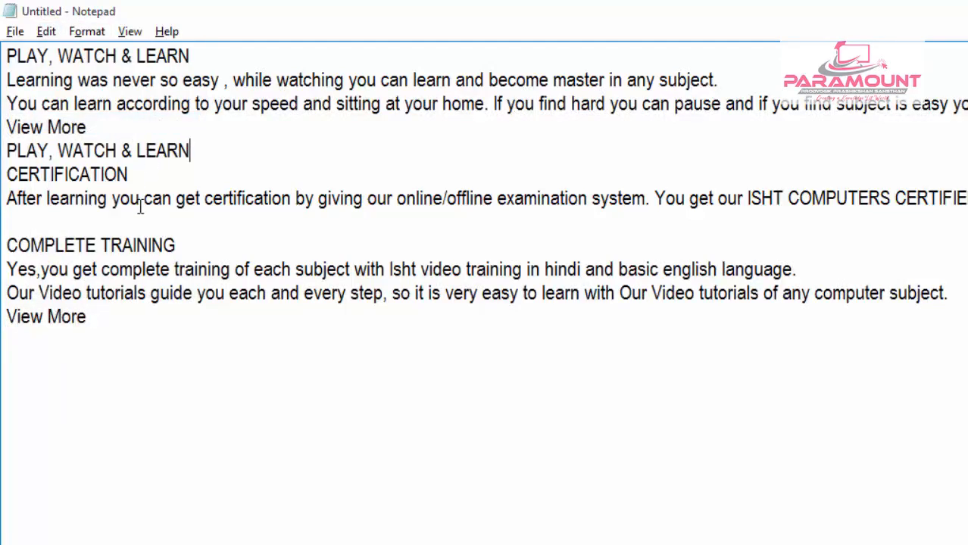
- Paste the copied heading twice at the end of the document, each copy on its own line below View More
left_click(109, 350)
key("Return")
left_click(46, 32)
left_click(72, 121)
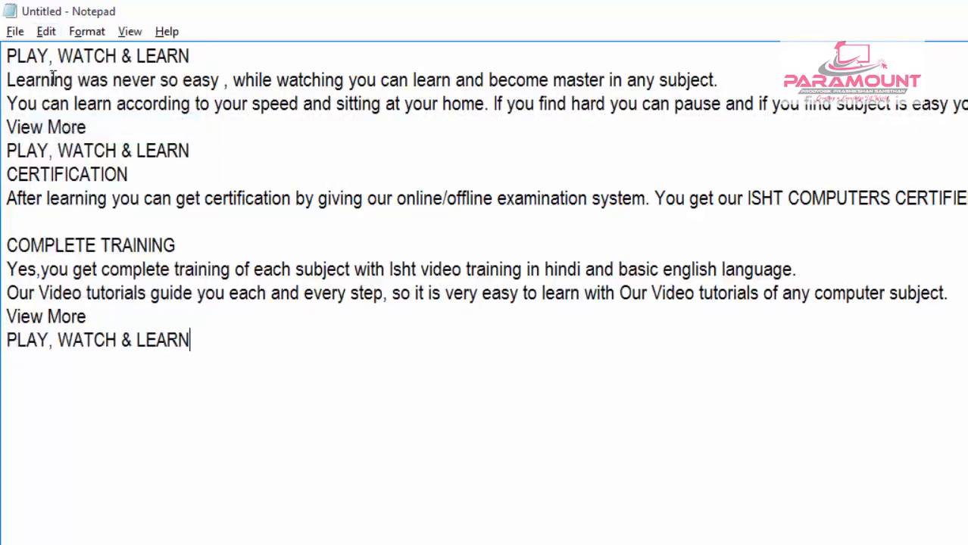
left_click(44, 31)
left_click(61, 124)
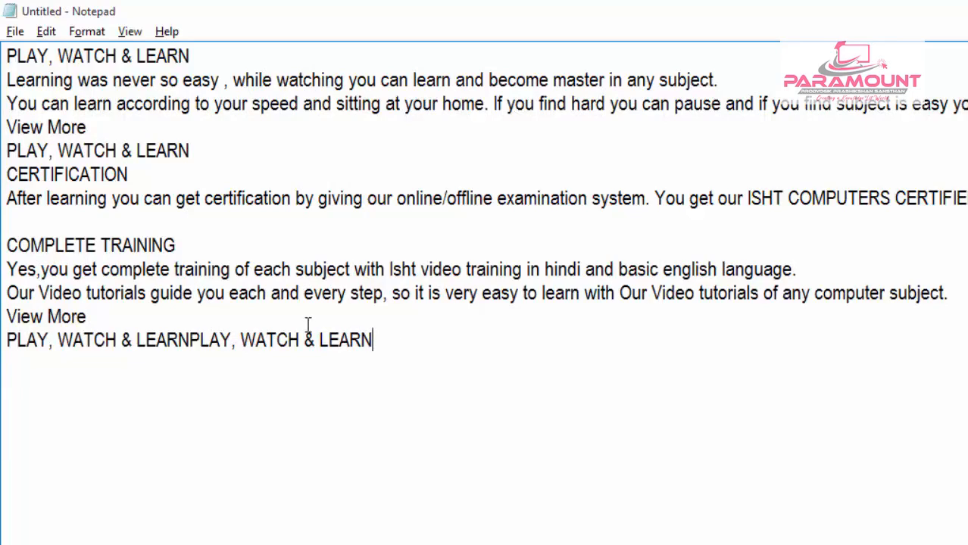
left_click(191, 342)
key("Return")
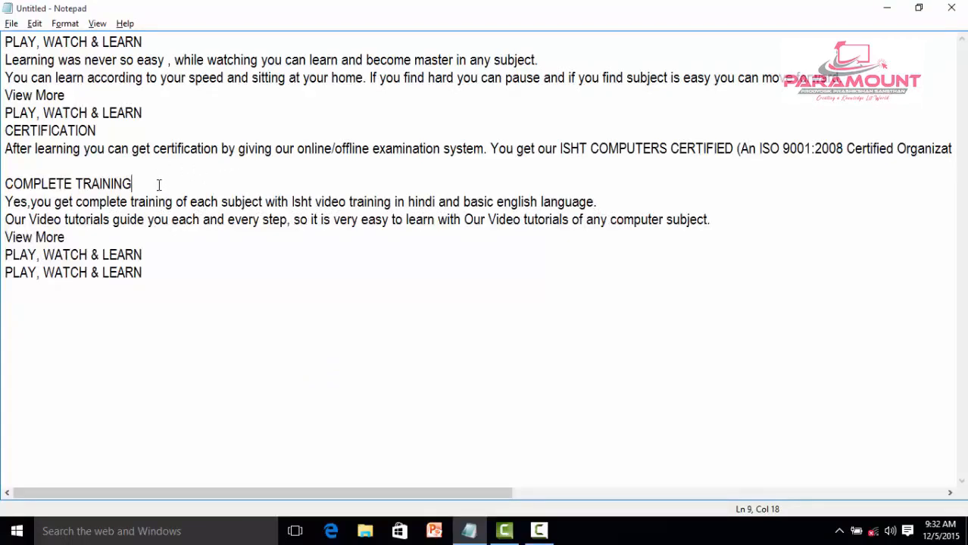
- Delete the text from the second PLAY, WATCH & LEARN line through the COMPLETE TRAINING heading, undo the deletion and clear the selection
left_click_drag(135, 184, 7, 114)
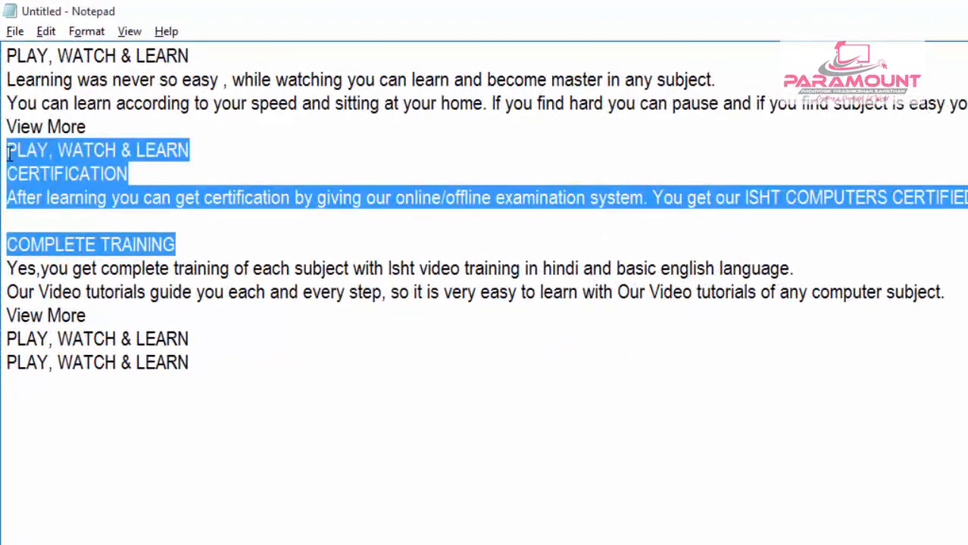
left_click(47, 32)
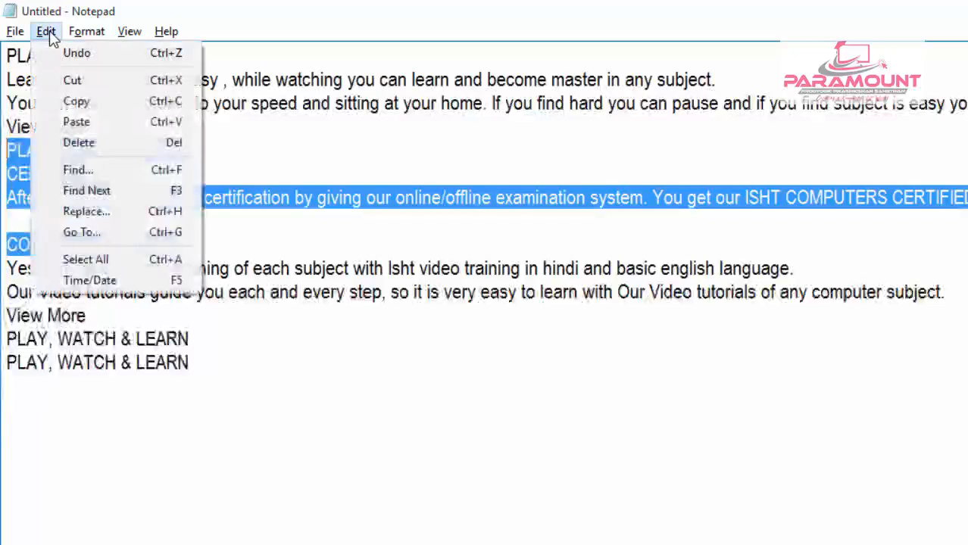
left_click(101, 148)
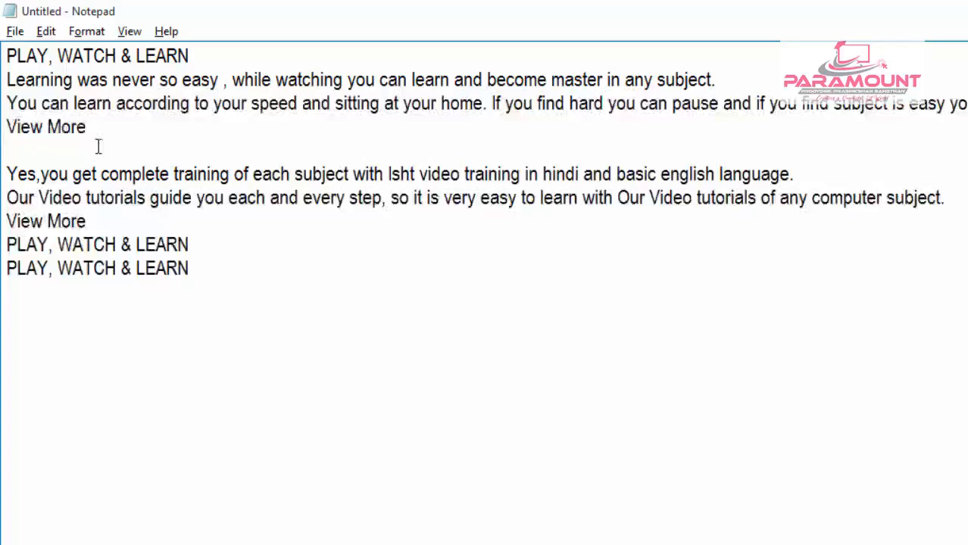
left_click(46, 32)
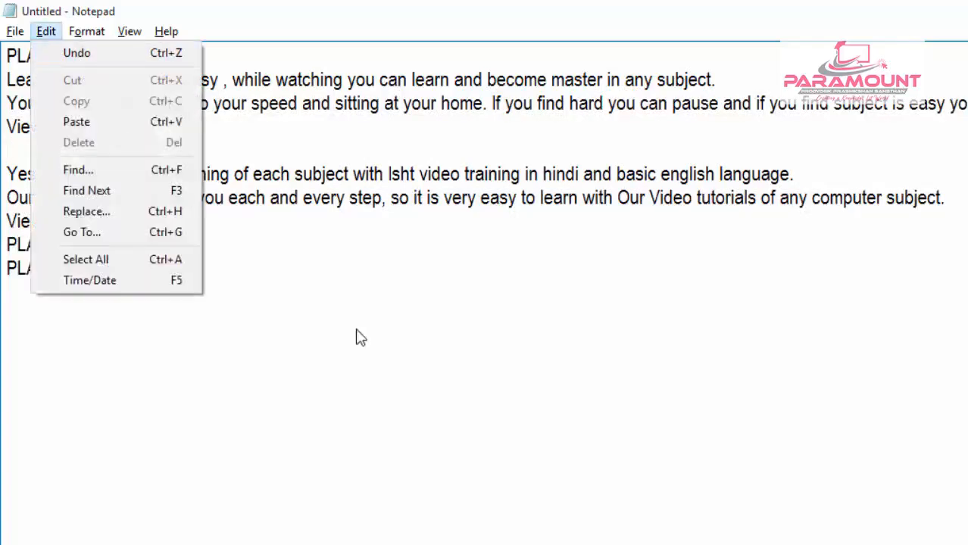
left_click(165, 53)
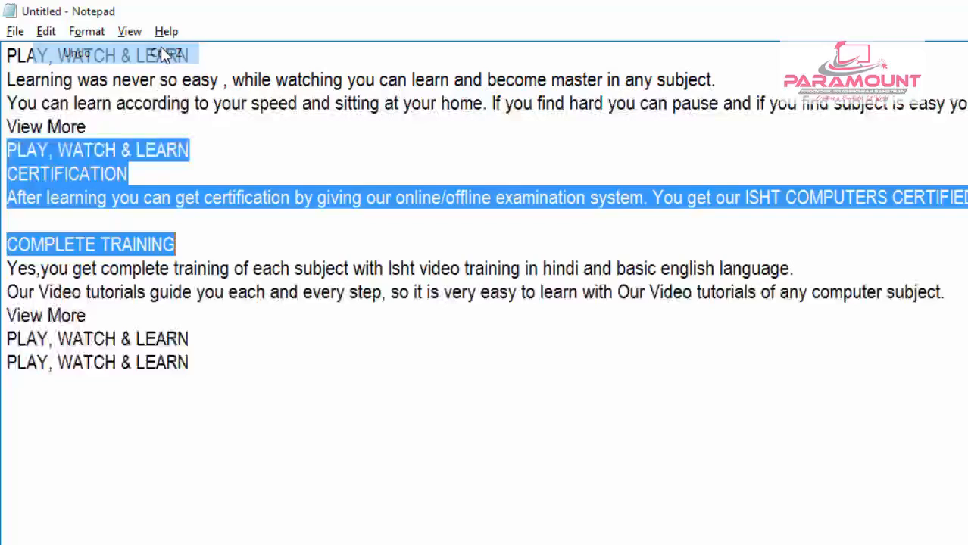
left_click(45, 31)
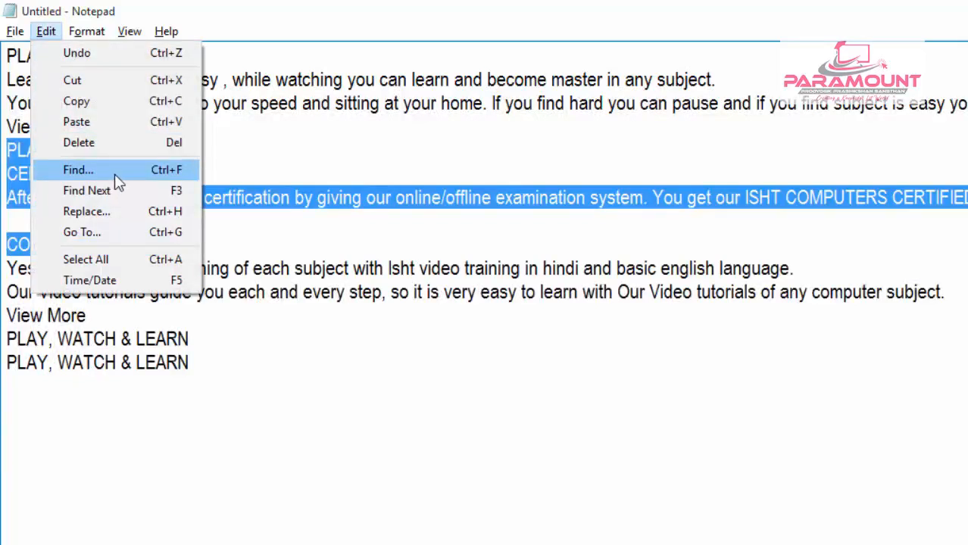
left_click(278, 137)
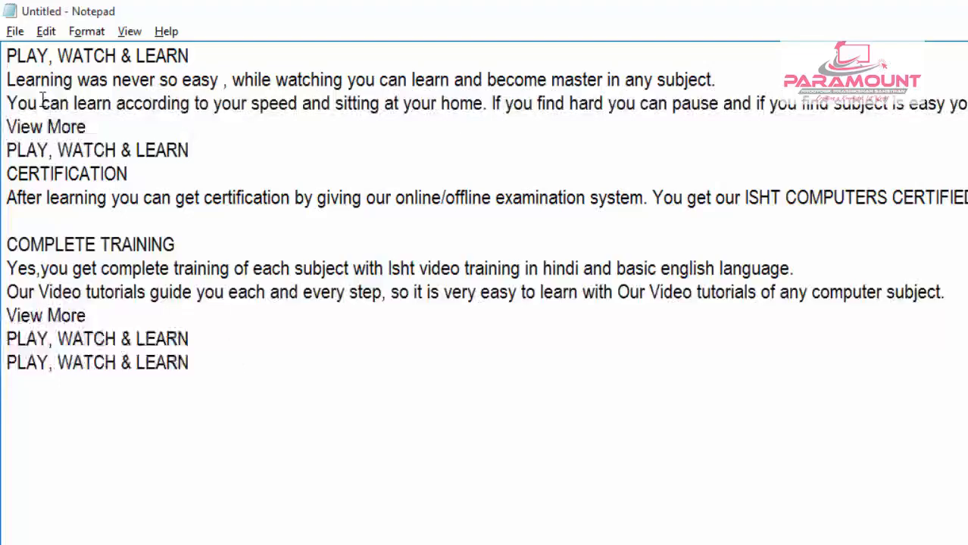
- Enter PLAY as the search text in Find and move the dialog clear of the document's headings
left_click(45, 32)
left_click(84, 170)
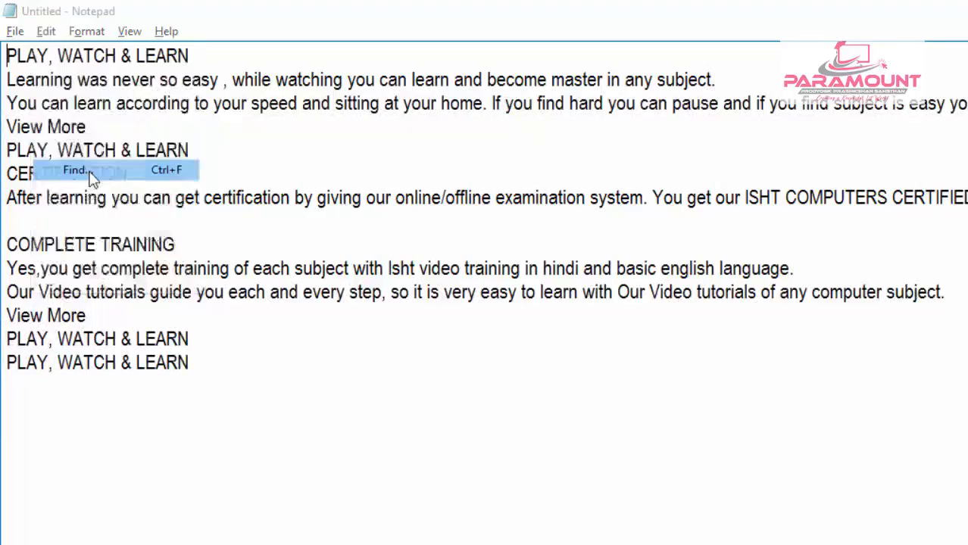
left_click_drag(213, 183, 653, 225)
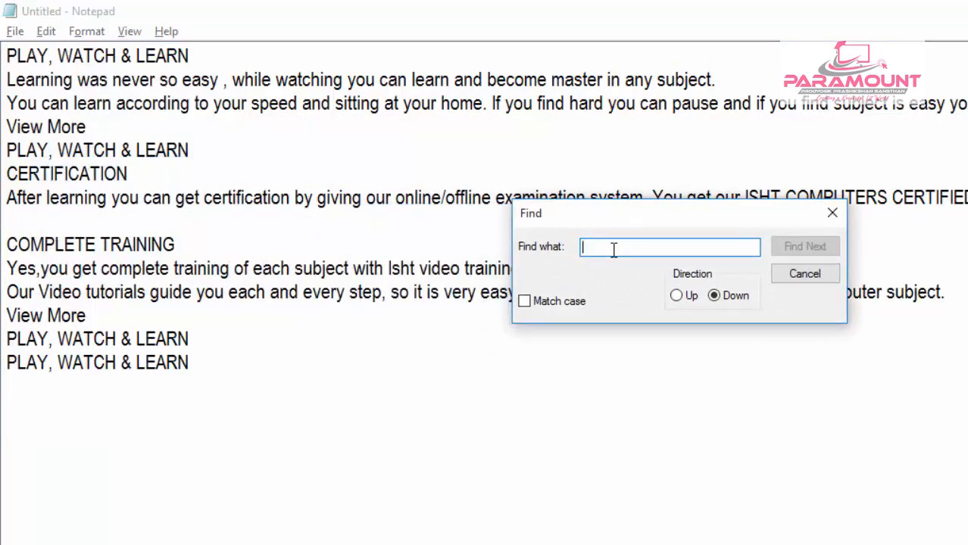
type("PLAY")
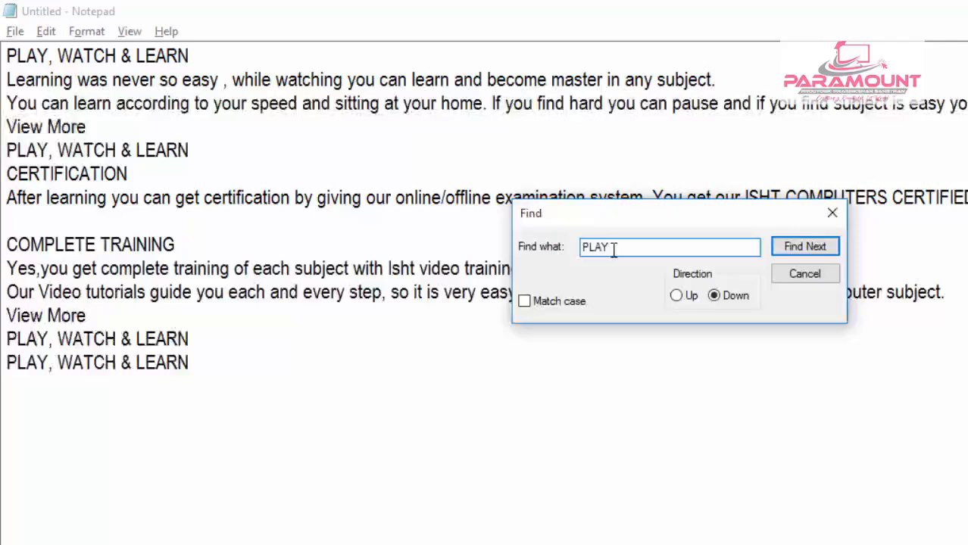
left_click(9, 56)
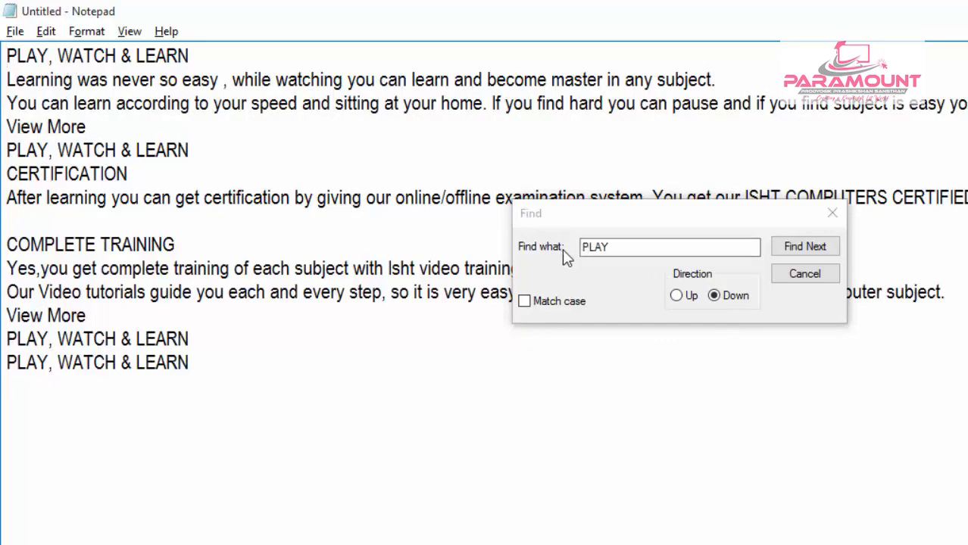
left_click(617, 252)
left_click_drag(619, 254, 581, 253)
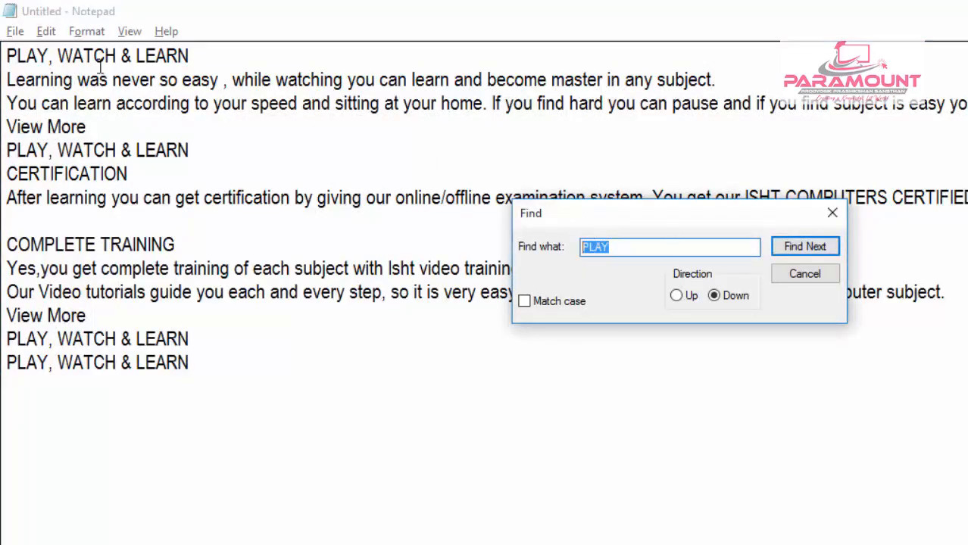
left_click_drag(531, 213, 445, 228)
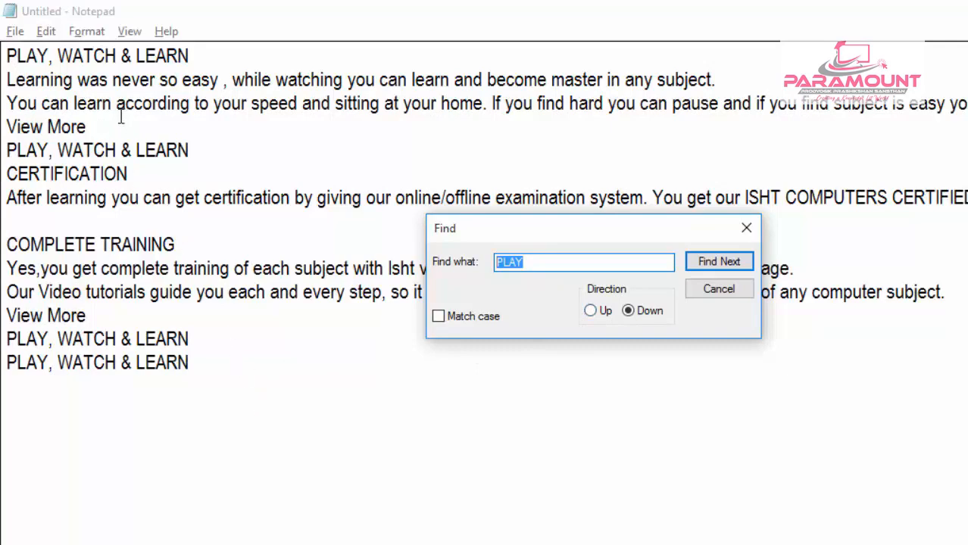
- Turn Match case on and back off for the PLAY search
left_click(255, 250)
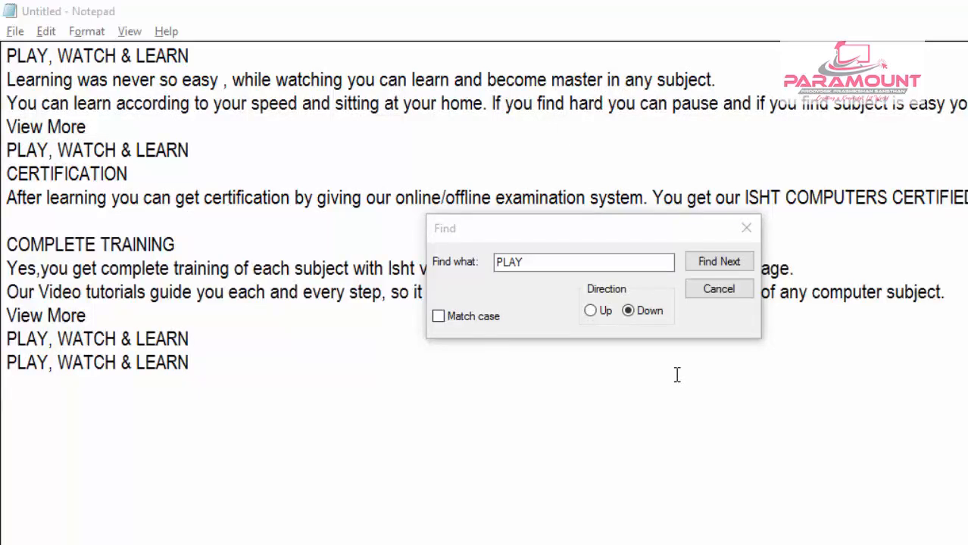
left_click(461, 320)
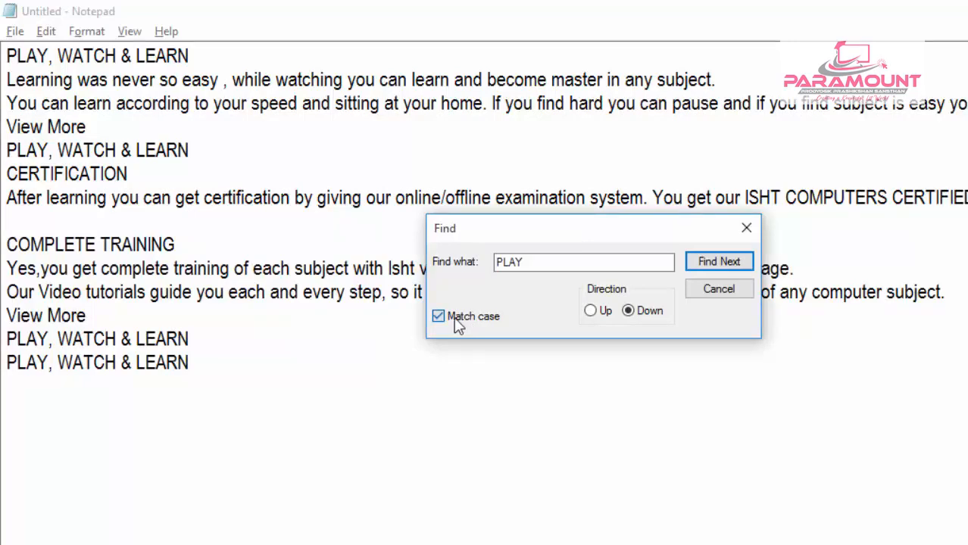
left_click(458, 321)
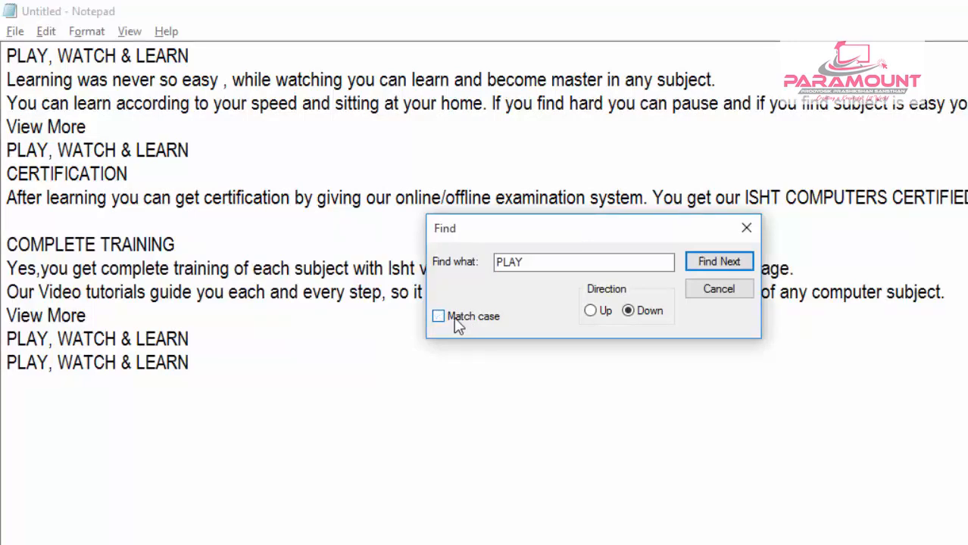
left_click(551, 268)
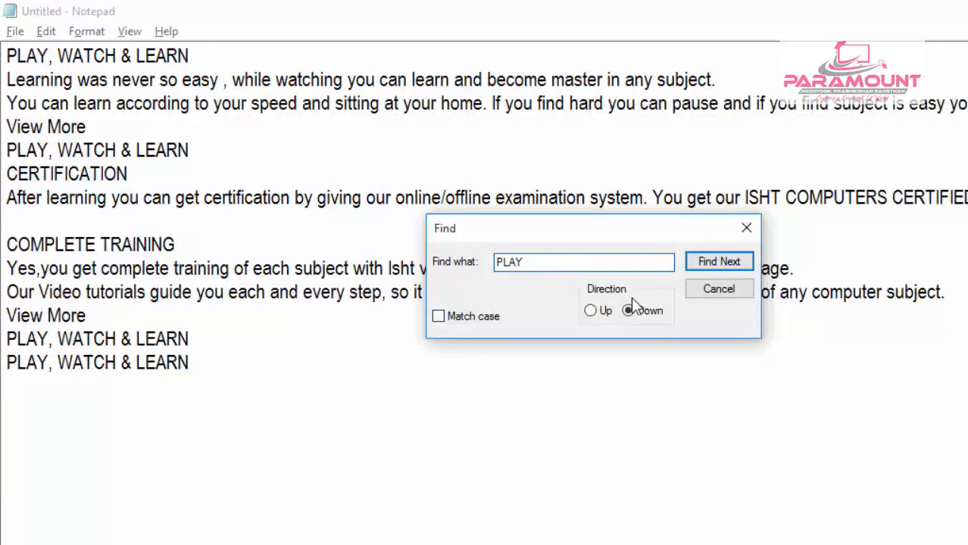
- Search downward for PLAY from the start of the document, stepping through every occurrence until the search ends
left_click(8, 57)
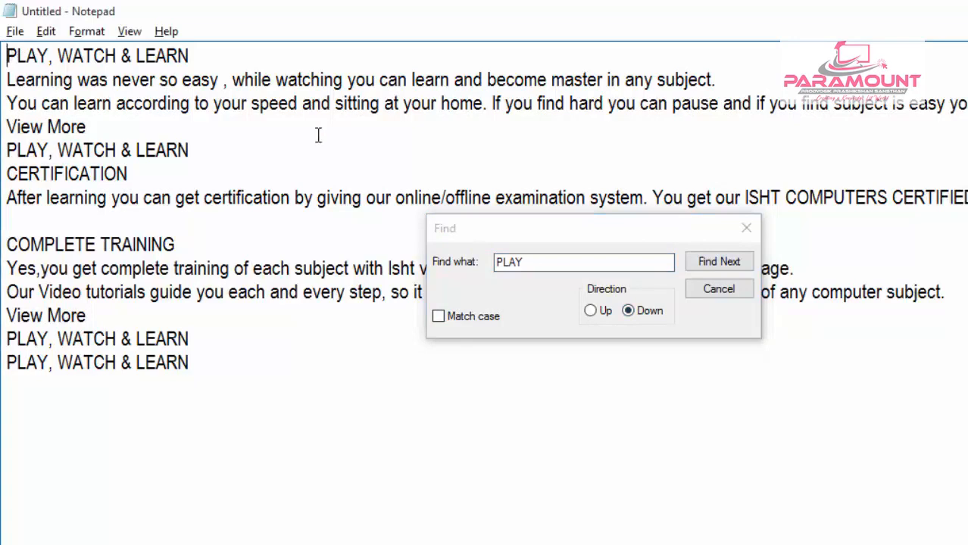
left_click(711, 262)
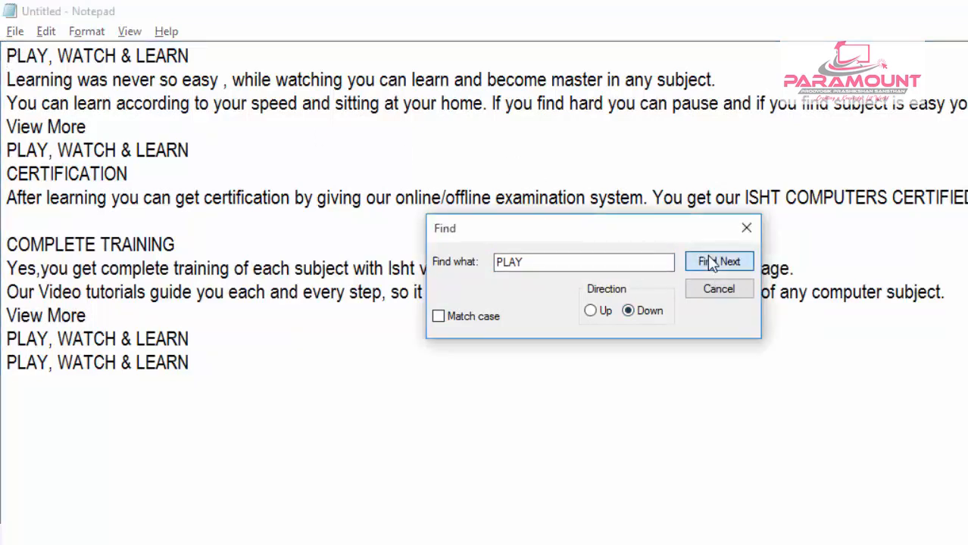
left_click(711, 262)
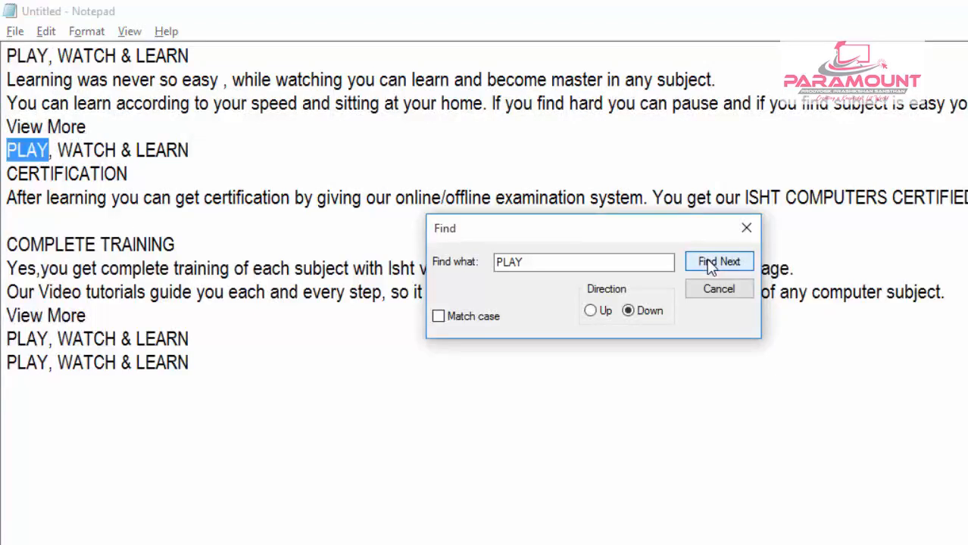
left_click(710, 262)
left_click(711, 262)
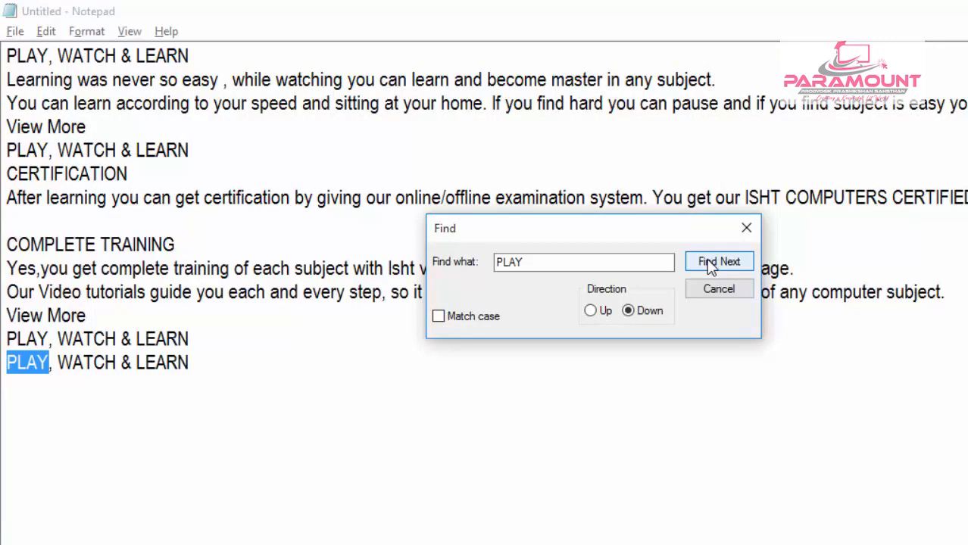
left_click(710, 261)
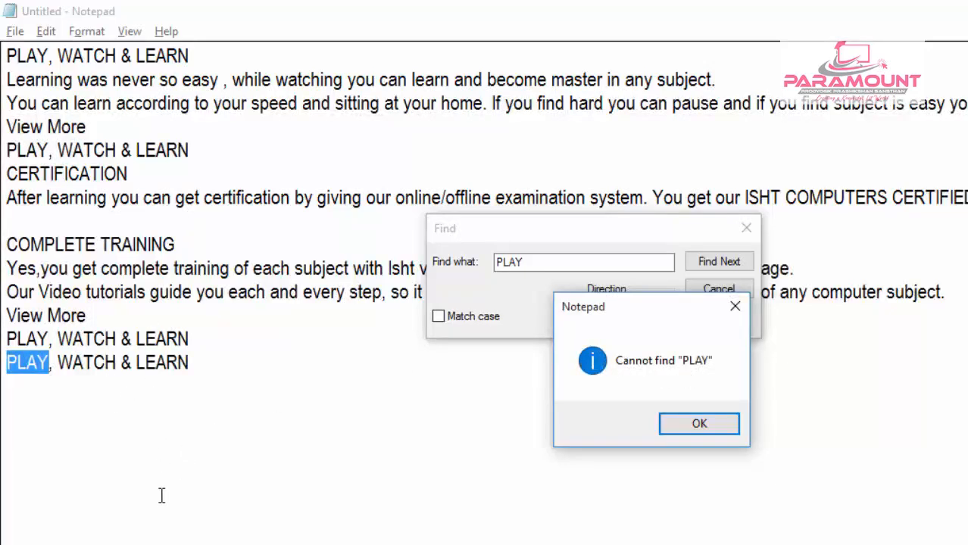
left_click(700, 426)
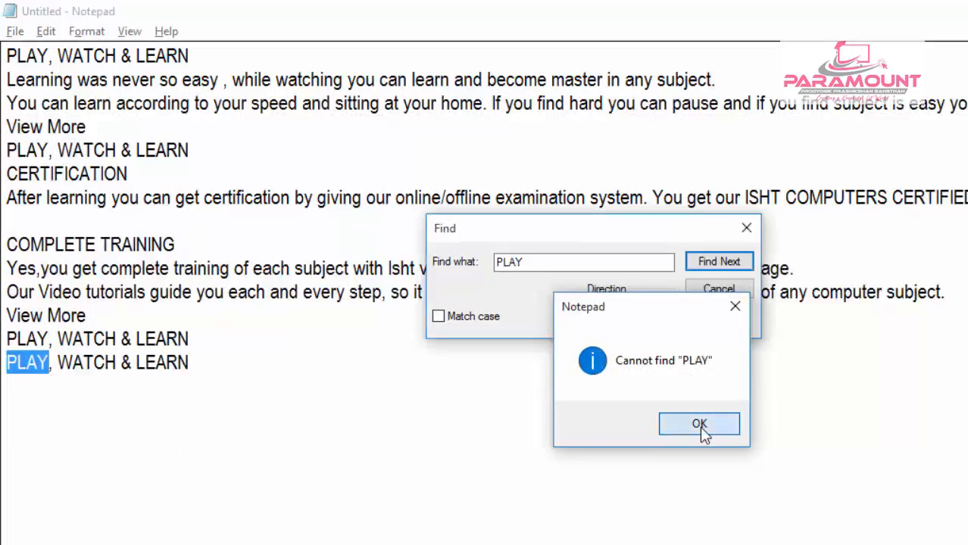
- Search upward for PLAY from the end of the document, stepping back through its occurrences
left_click(216, 367)
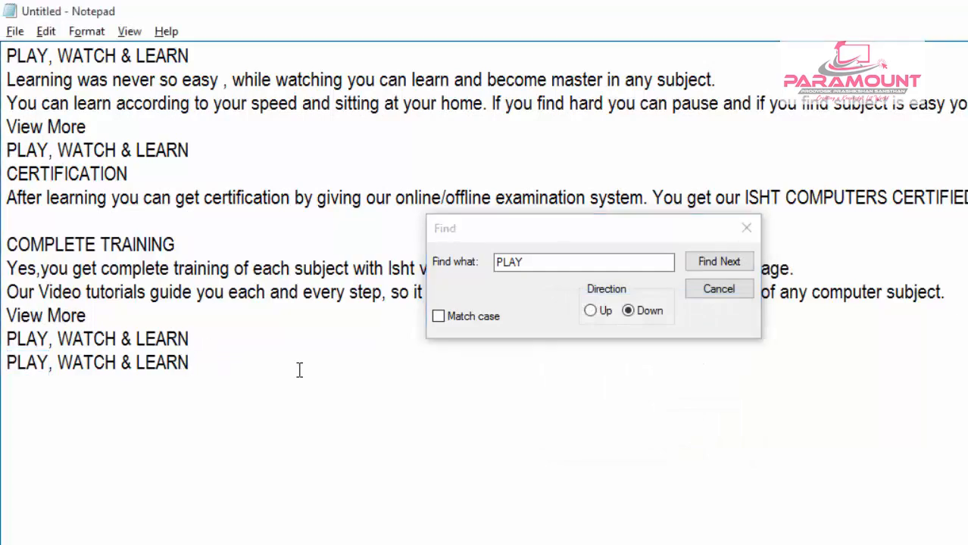
left_click(589, 312)
left_click(590, 312)
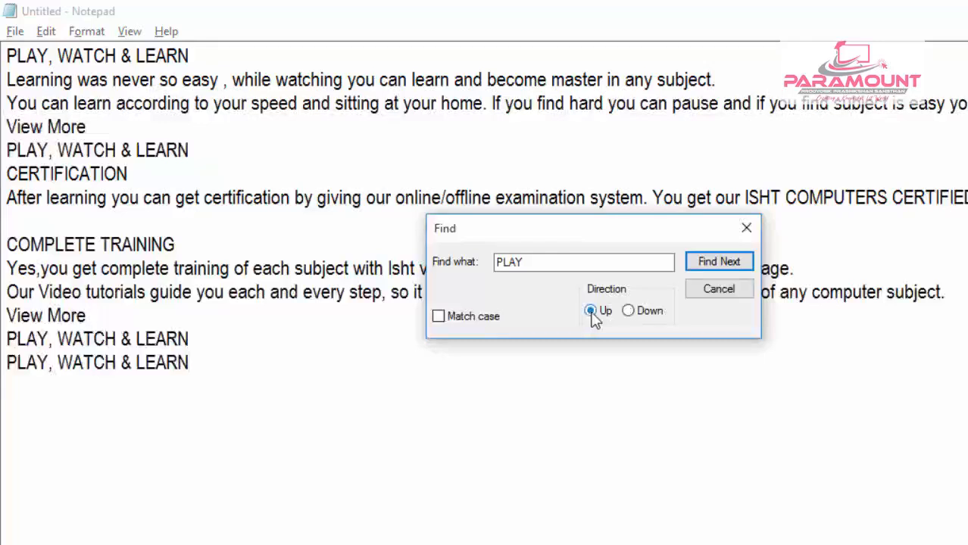
left_click(715, 265)
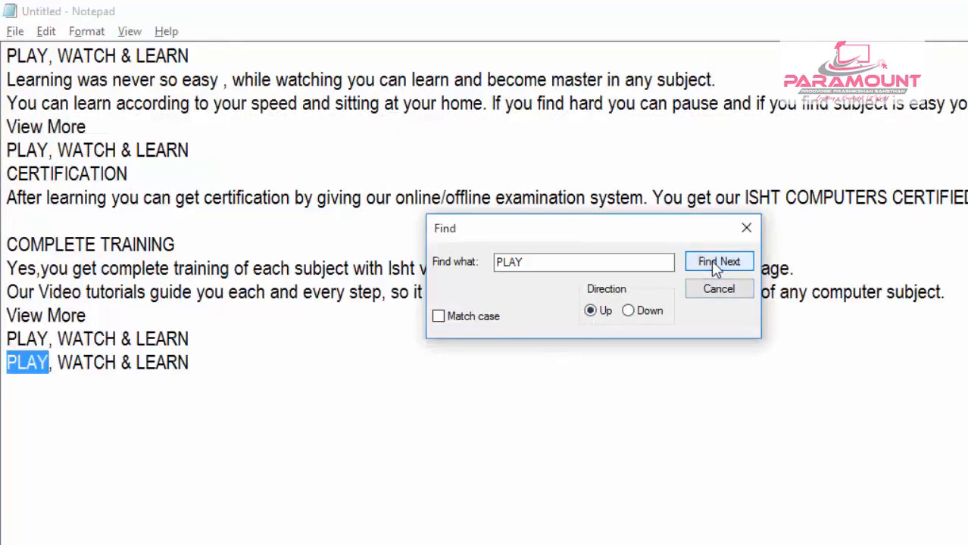
left_click(715, 266)
left_click(715, 265)
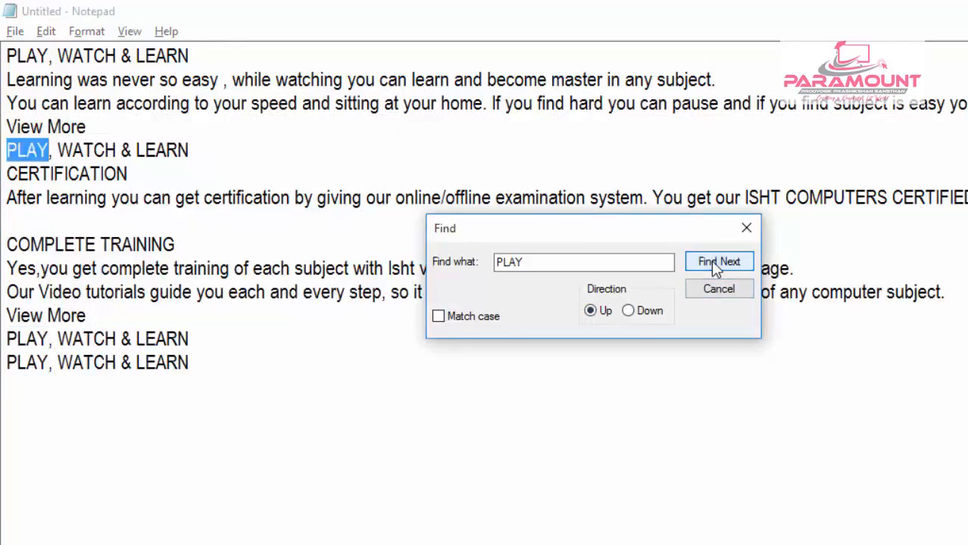
left_click(715, 266)
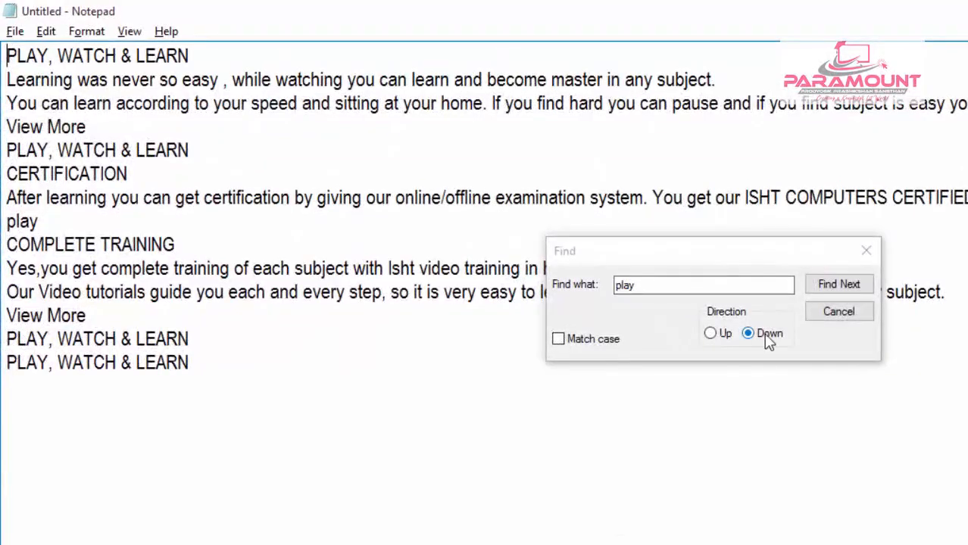
- Search downward for lowercase play without matching case, stepping through the occurrences and moving the Find dialog clear of the text
left_click(836, 287)
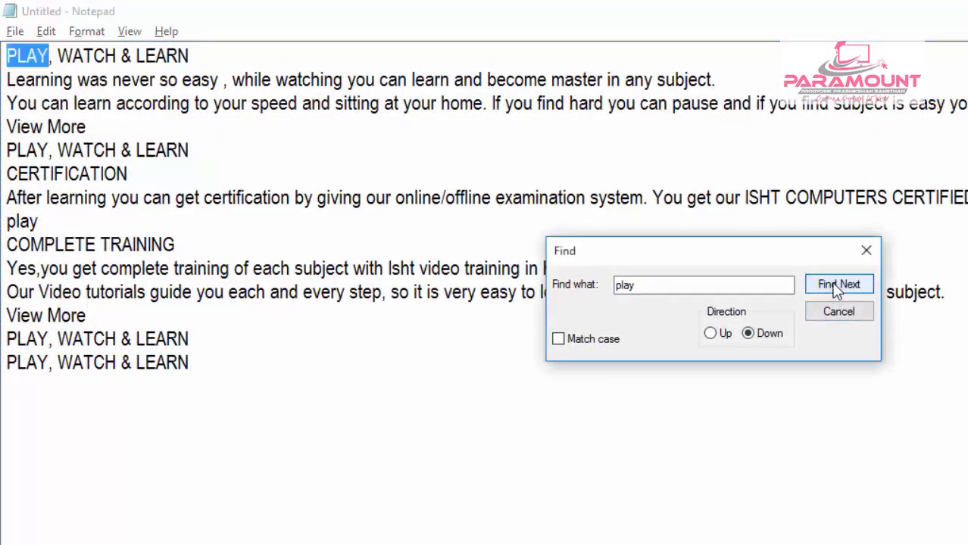
left_click(836, 286)
left_click(837, 287)
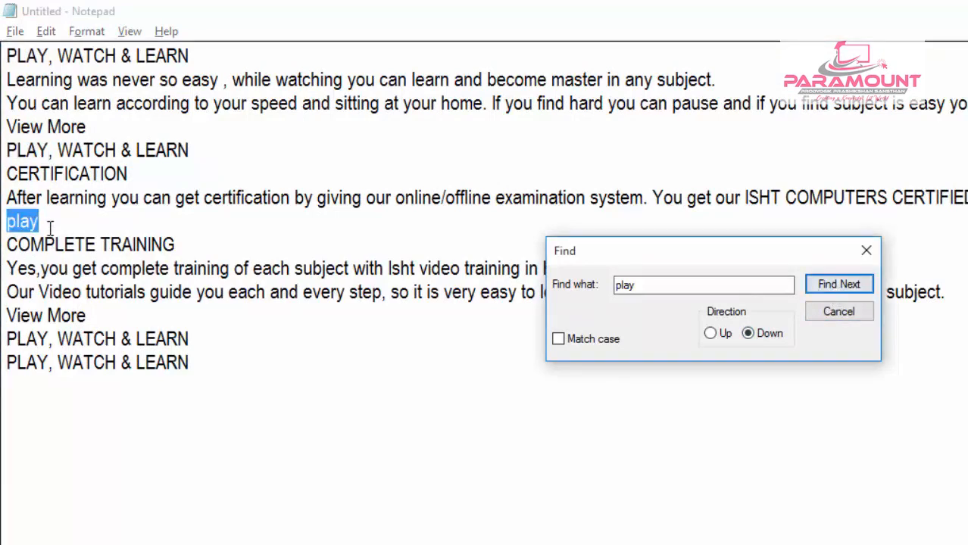
left_click(831, 285)
left_click_drag(724, 259, 740, 431)
left_click(855, 458)
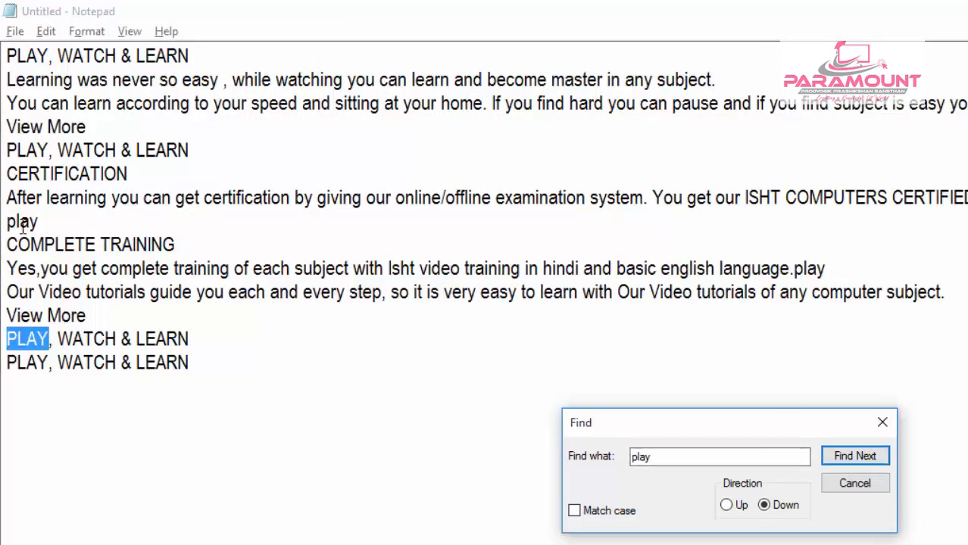
left_click(846, 458)
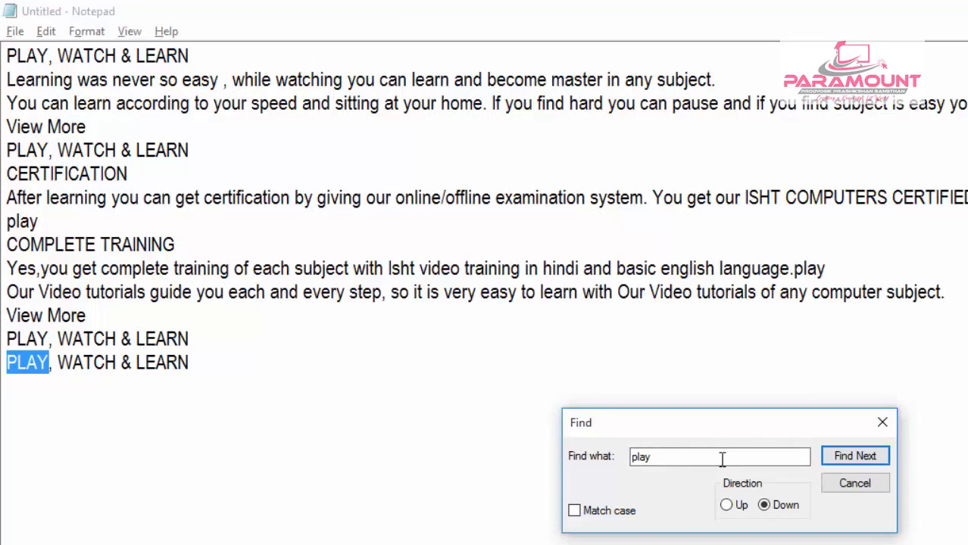
- Search for play with Match case on from the start of the document until the search ends, and close Find
left_click(575, 511)
left_click(10, 54)
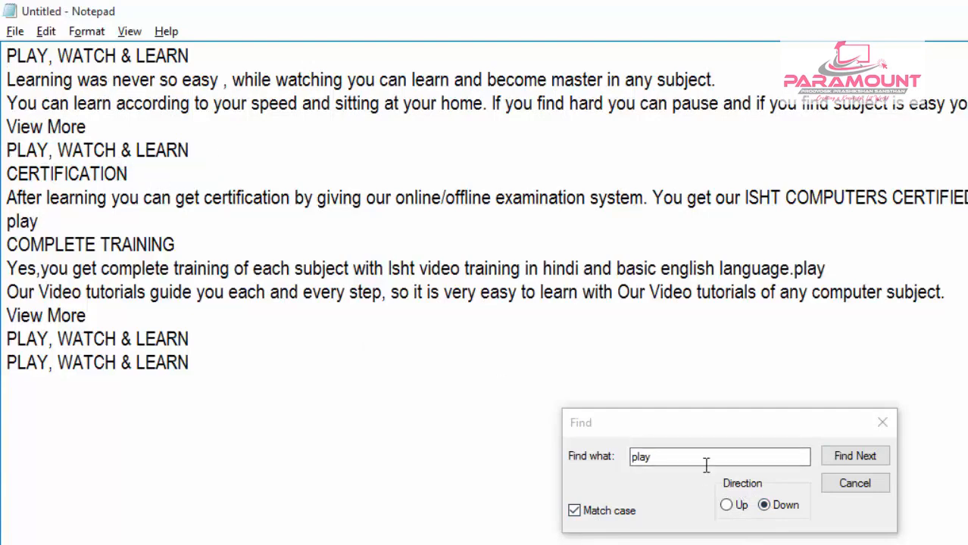
left_click(869, 458)
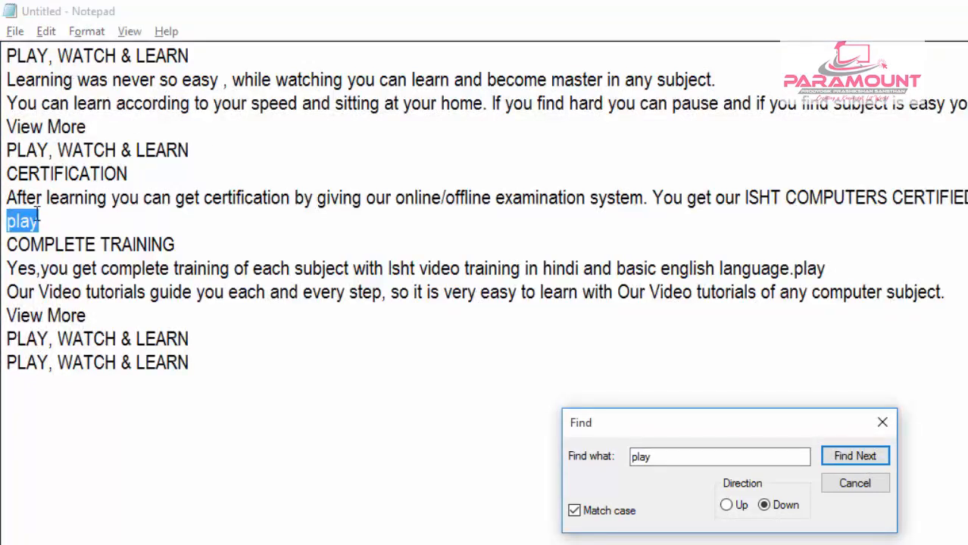
left_click(843, 458)
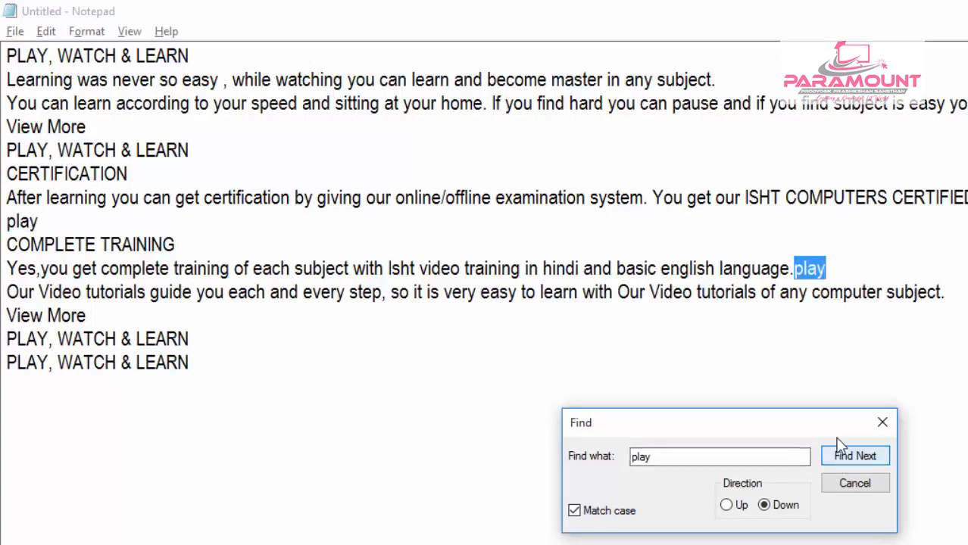
left_click(856, 459)
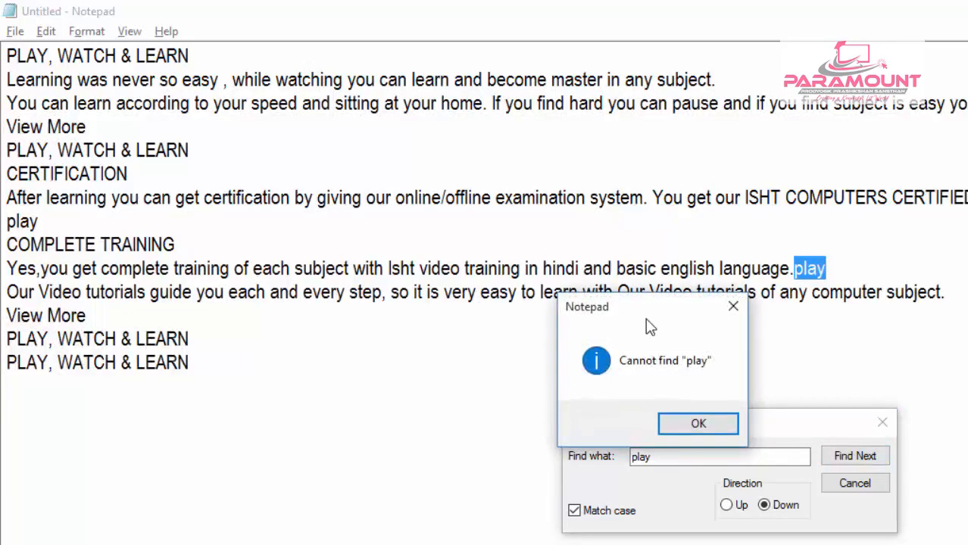
left_click_drag(631, 306, 528, 219)
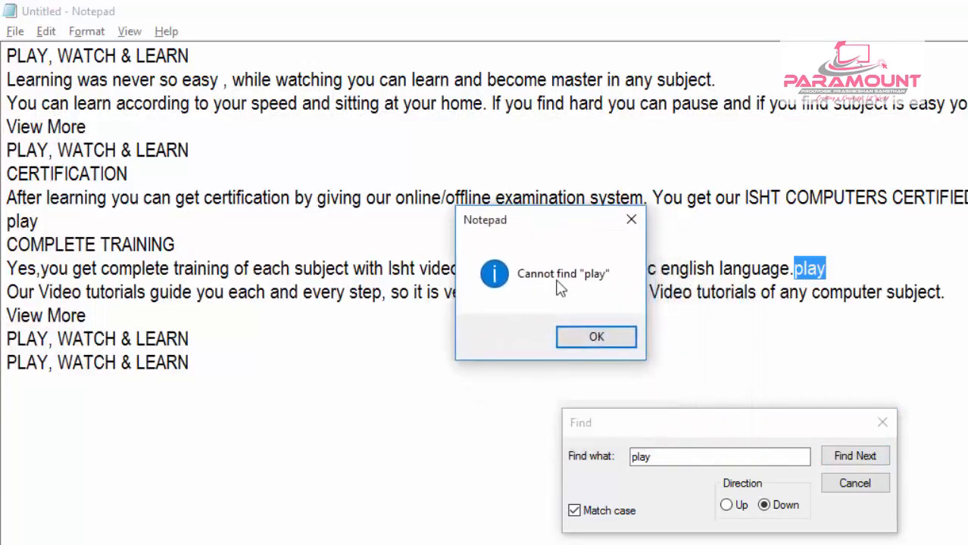
left_click(596, 339)
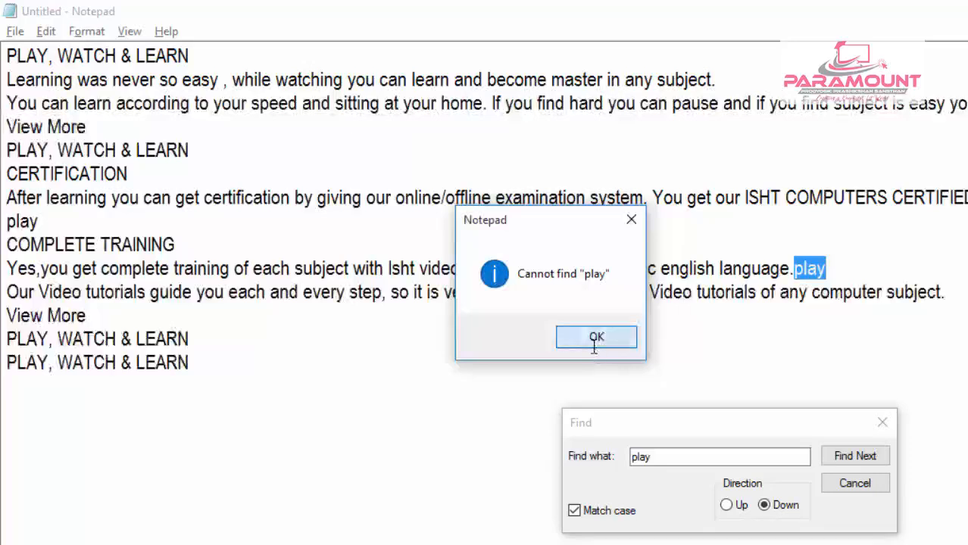
left_click(877, 483)
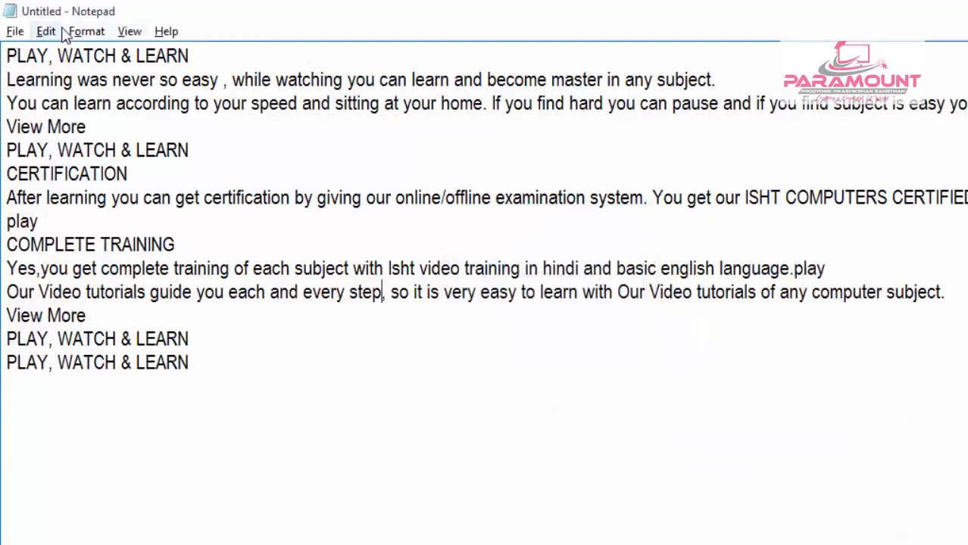
- Repeat the play search from the start of the document with the Find Next command until no more matches remain
left_click(47, 32)
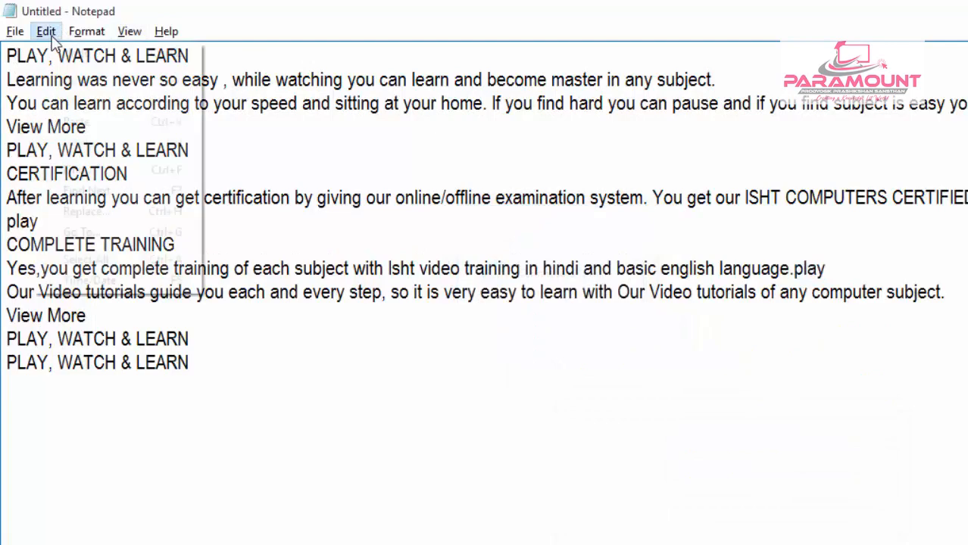
left_click(271, 201)
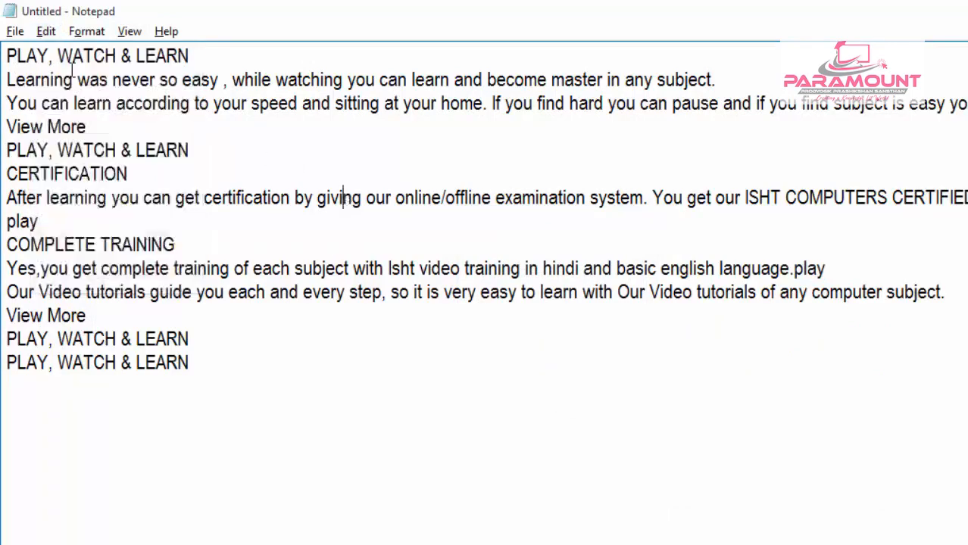
left_click(10, 56)
left_click(46, 32)
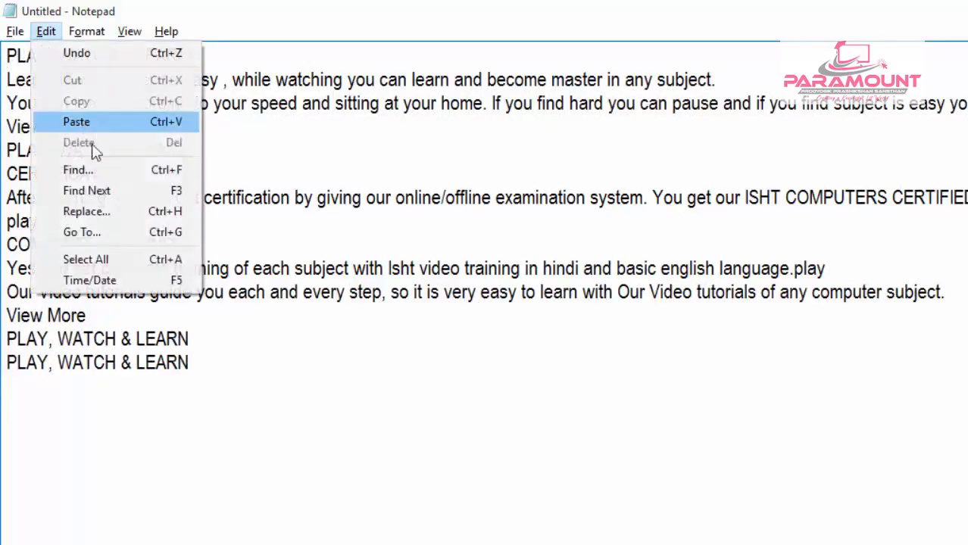
left_click(107, 185)
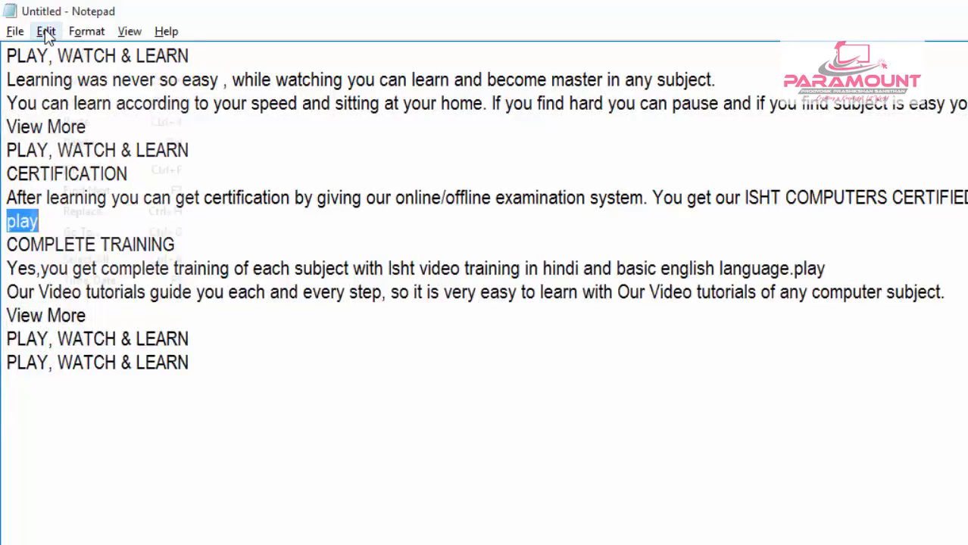
left_click(46, 32)
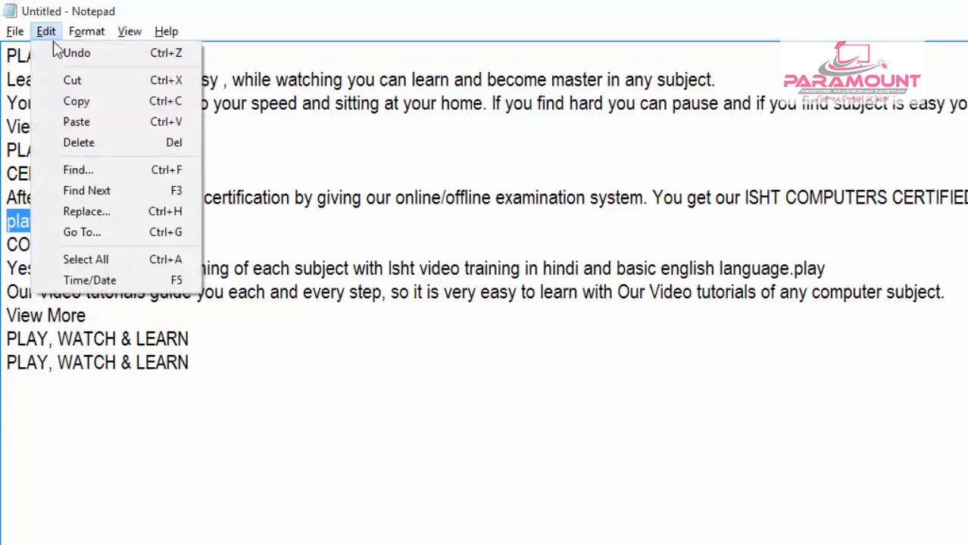
left_click(115, 193)
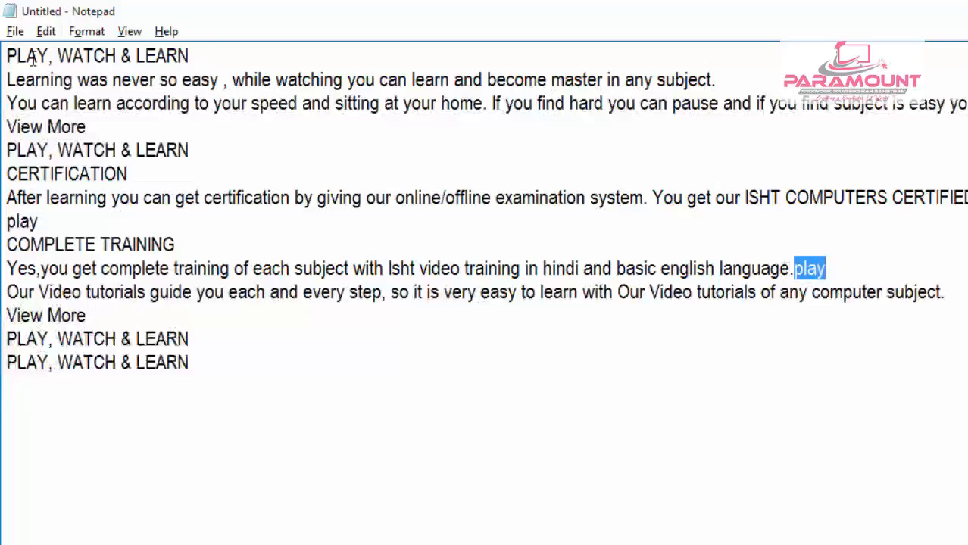
left_click(46, 31)
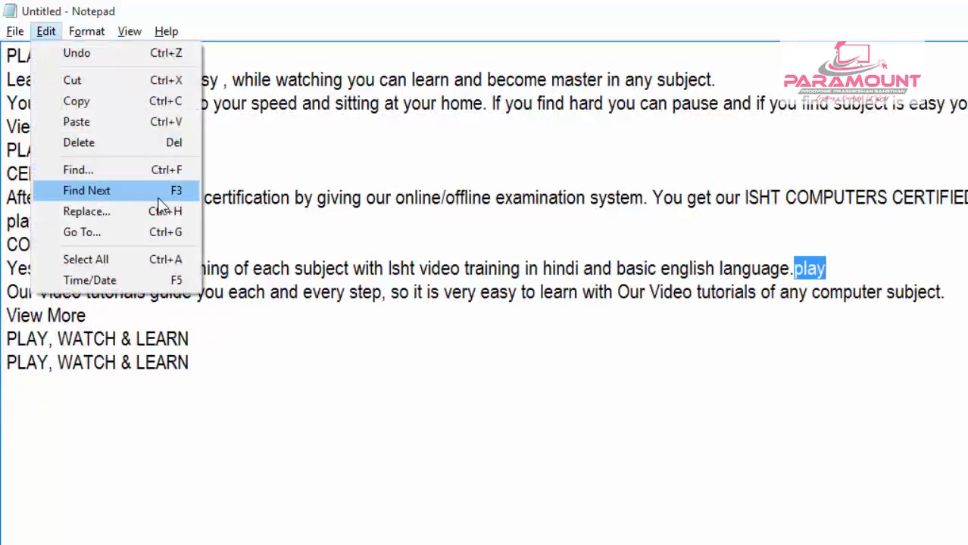
left_click(183, 192)
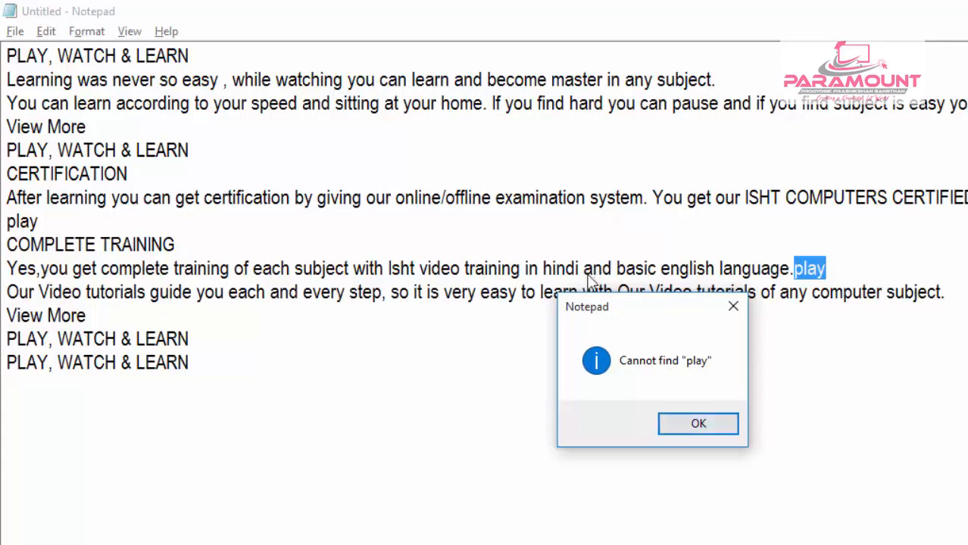
left_click(698, 425)
- Open Replace, move its dialog clear of the headings, and set it to replace play with work
left_click(47, 32)
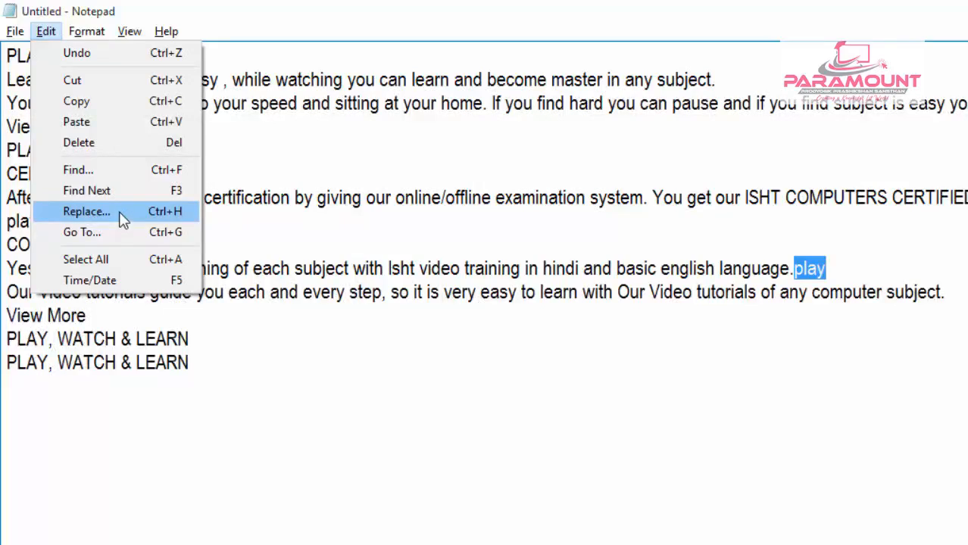
left_click(87, 212)
left_click_drag(173, 135, 487, 299)
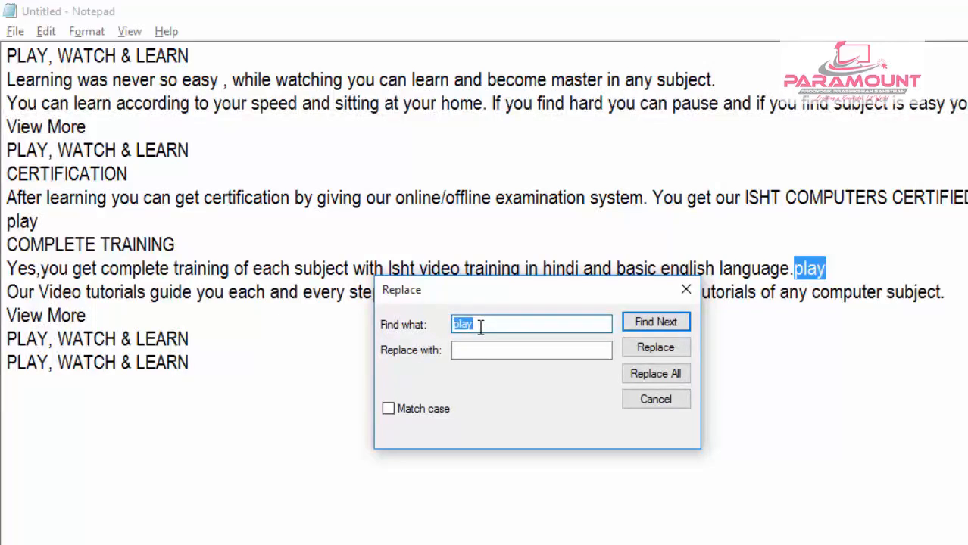
left_click(480, 326)
left_click_drag(480, 326, 454, 324)
left_click(473, 350)
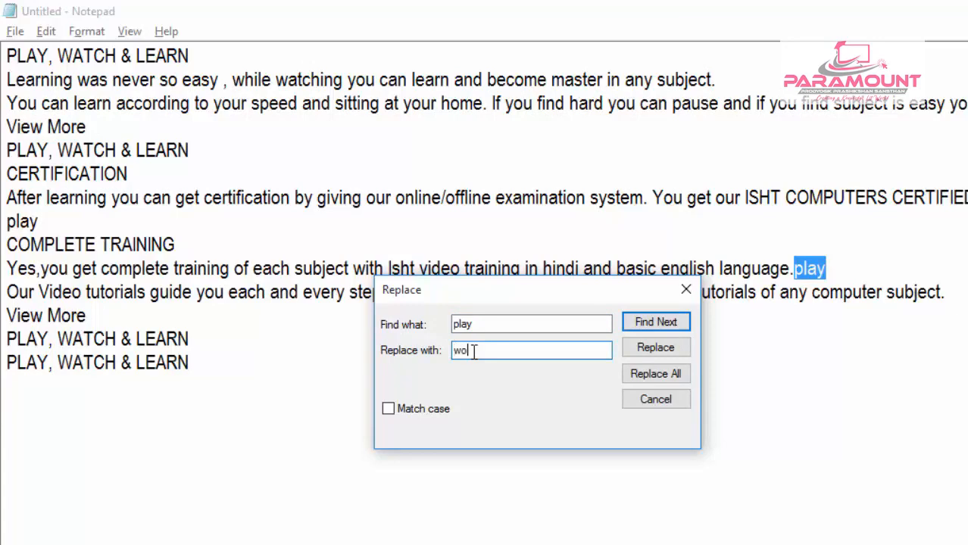
type("work")
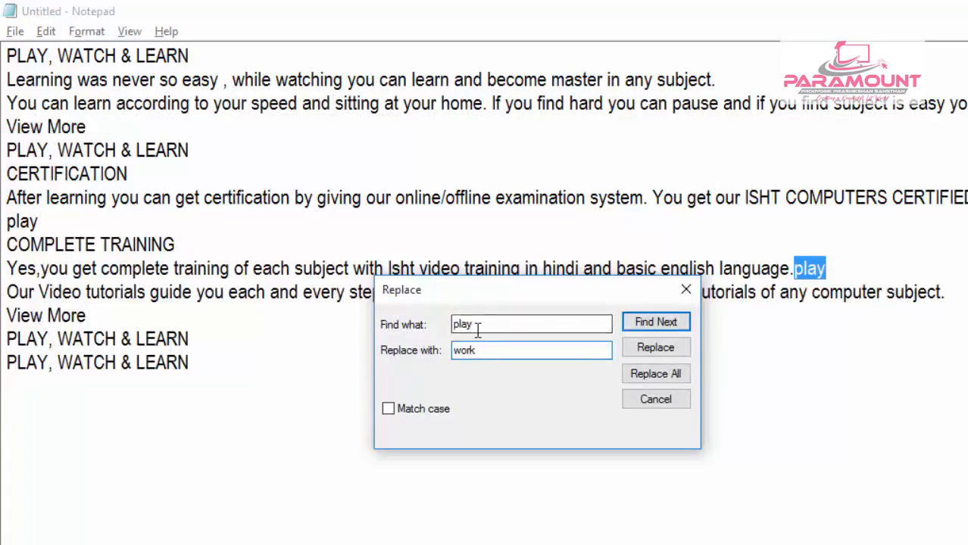
- Turn Match case on and back off for replacing play with work
left_click_drag(485, 351, 453, 351)
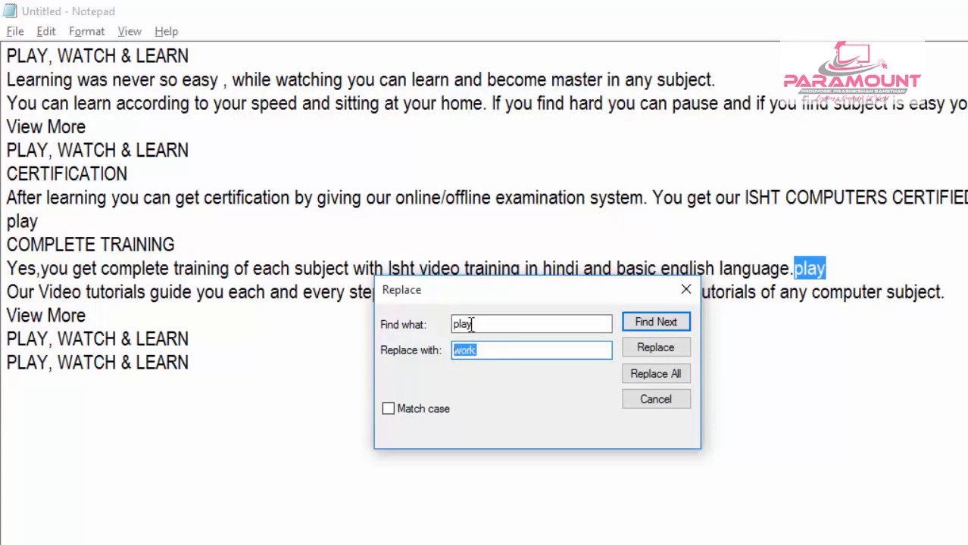
left_click(402, 413)
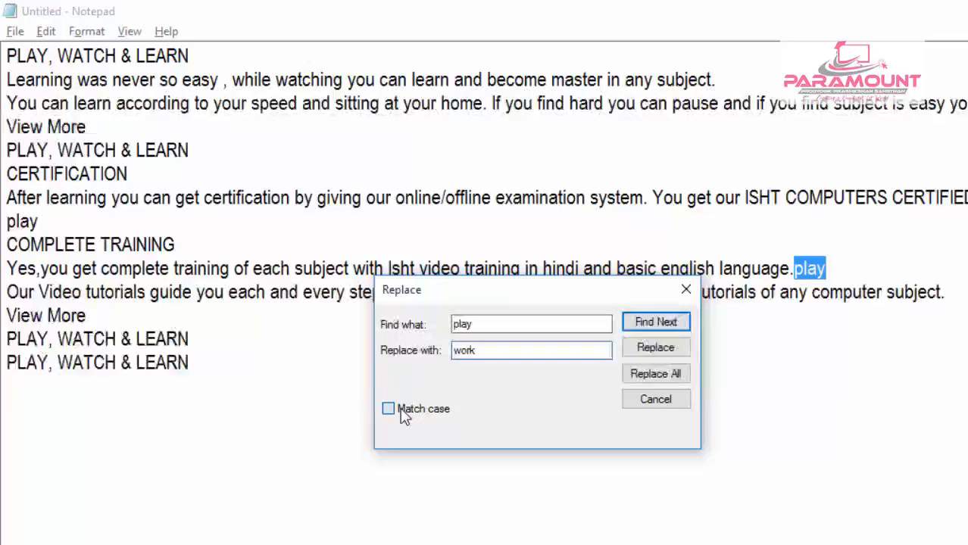
left_click_drag(479, 325, 449, 325)
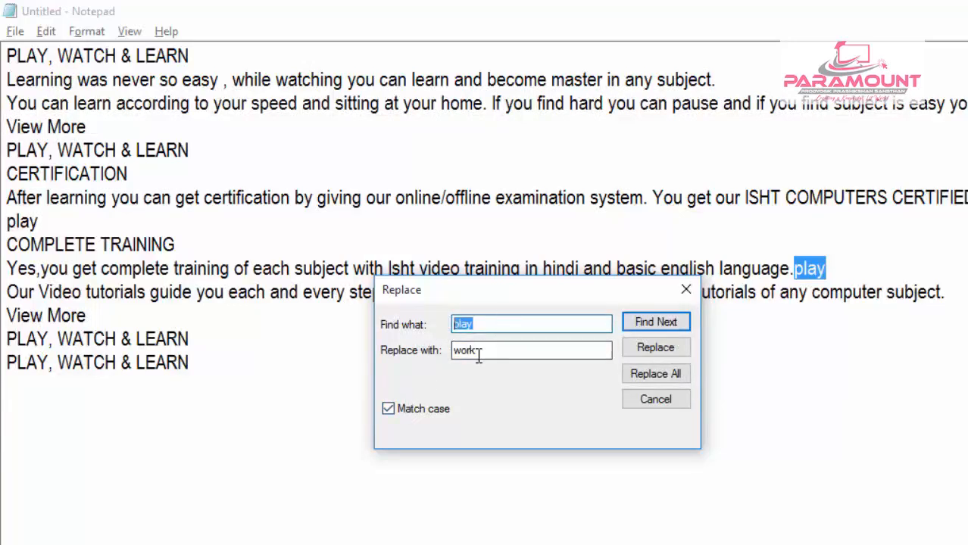
left_click(389, 414)
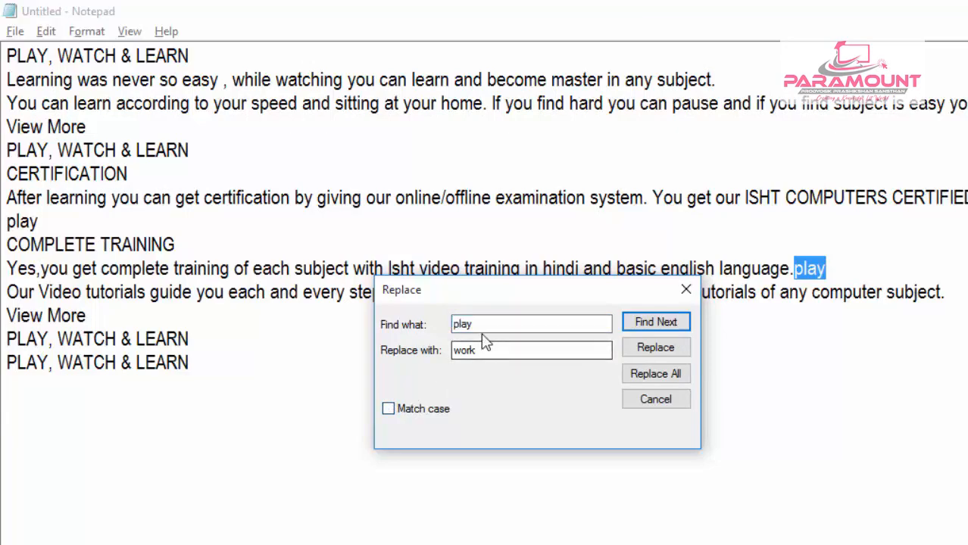
left_click_drag(485, 324, 449, 324)
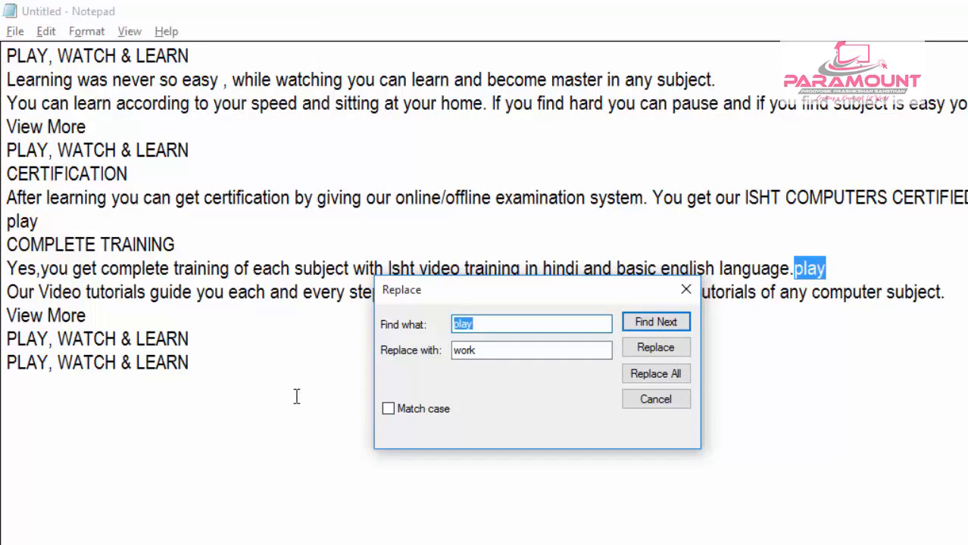
- From the document's start, replace the first two matches of play with work individually, replace all remaining matches, and close Replace
left_click(7, 56)
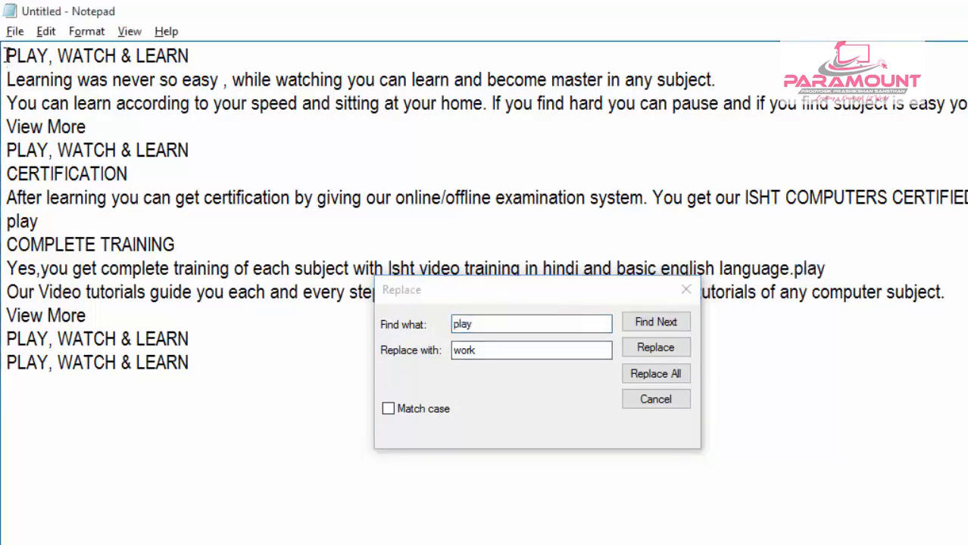
left_click(654, 329)
left_click(653, 323)
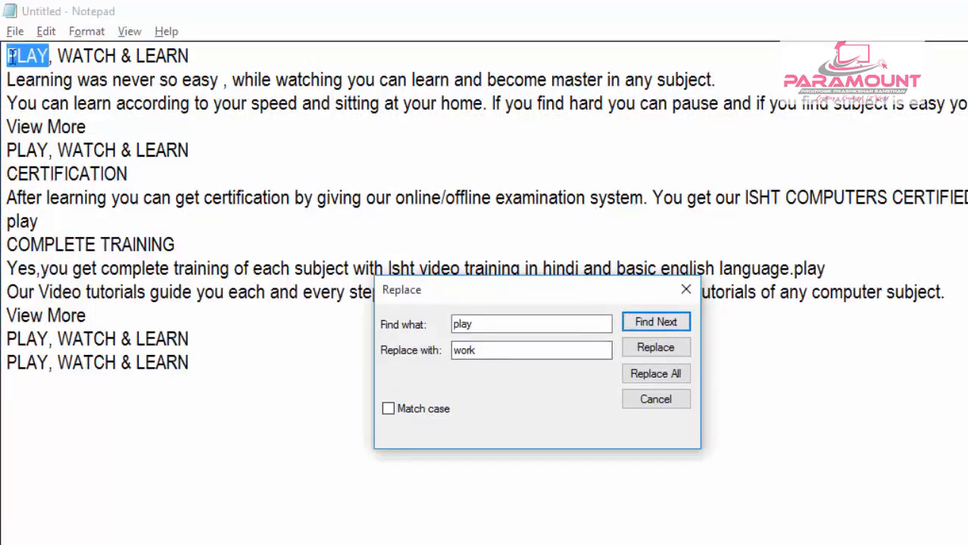
left_click(642, 350)
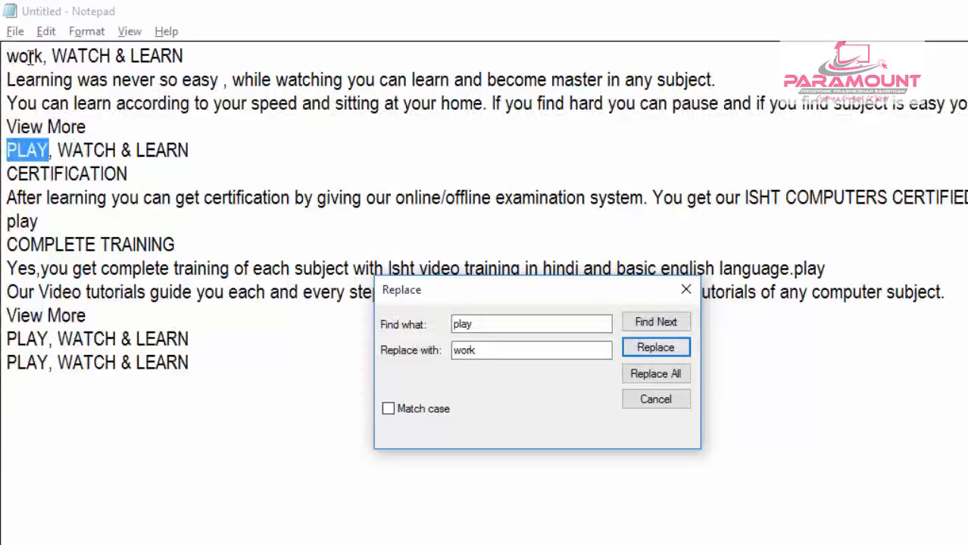
left_click(656, 356)
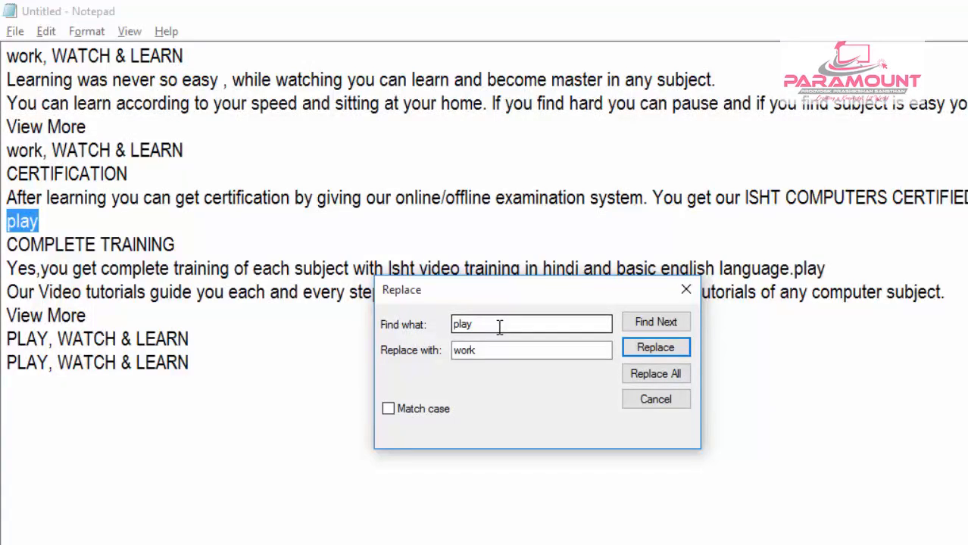
left_click(635, 375)
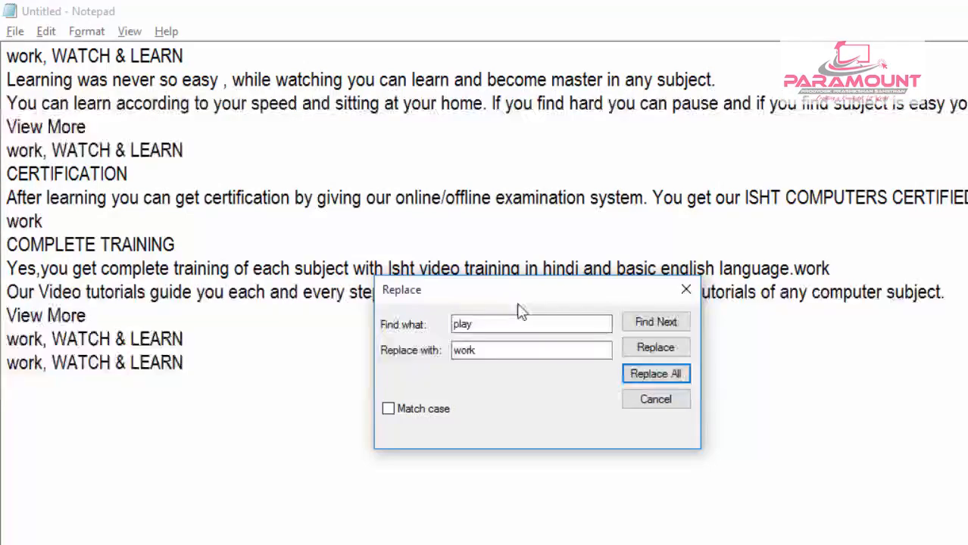
left_click(645, 401)
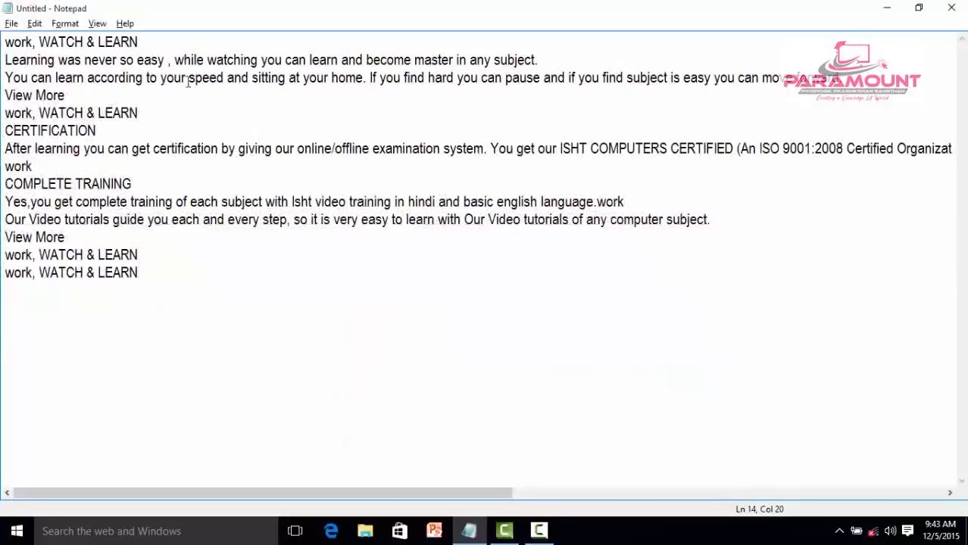
- Open Go To, move its dialog clear of the text, and jump to line 5
left_click(33, 25)
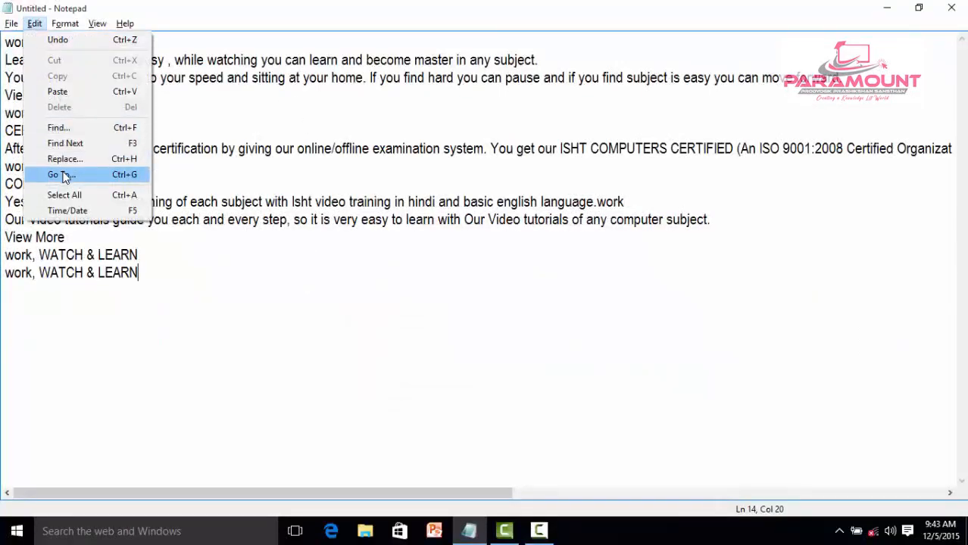
left_click(65, 177)
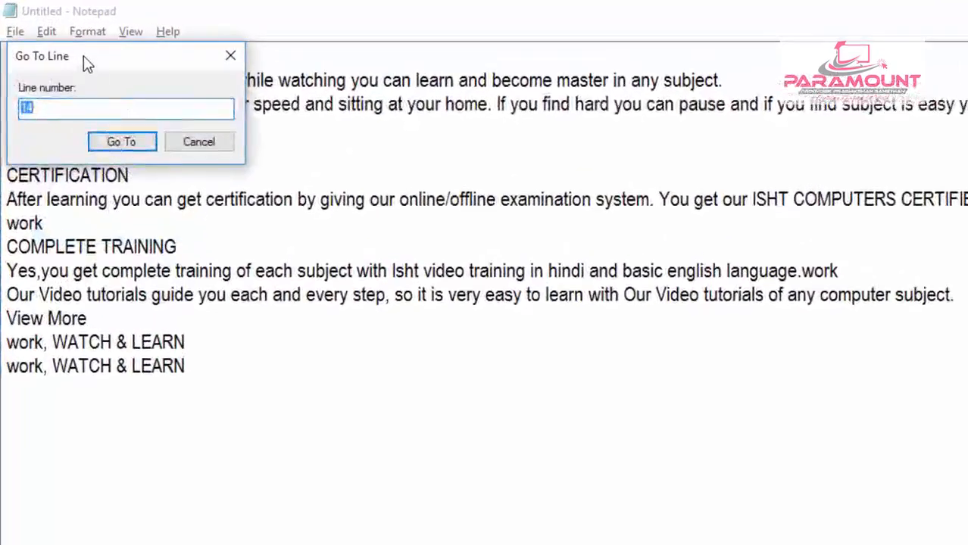
left_click_drag(87, 65, 685, 328)
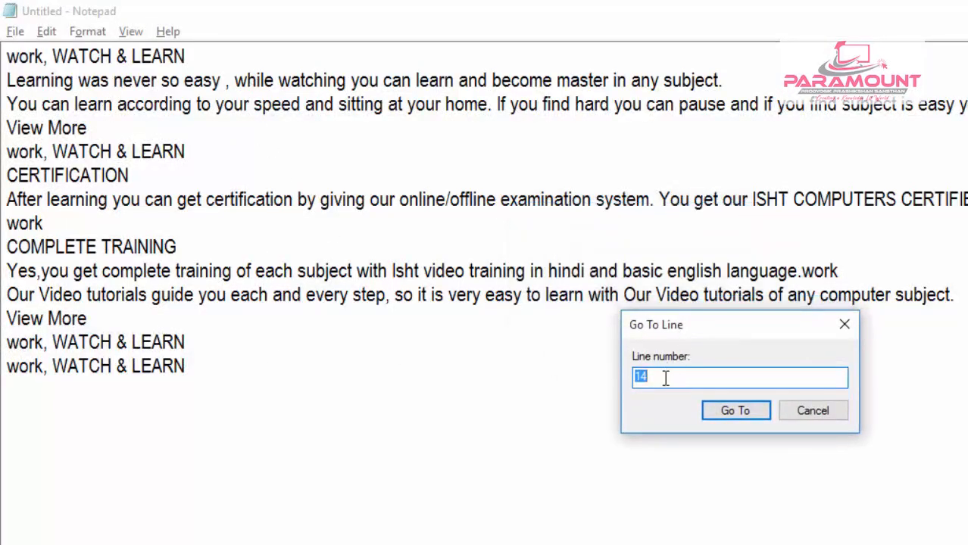
type("5")
left_click(746, 416)
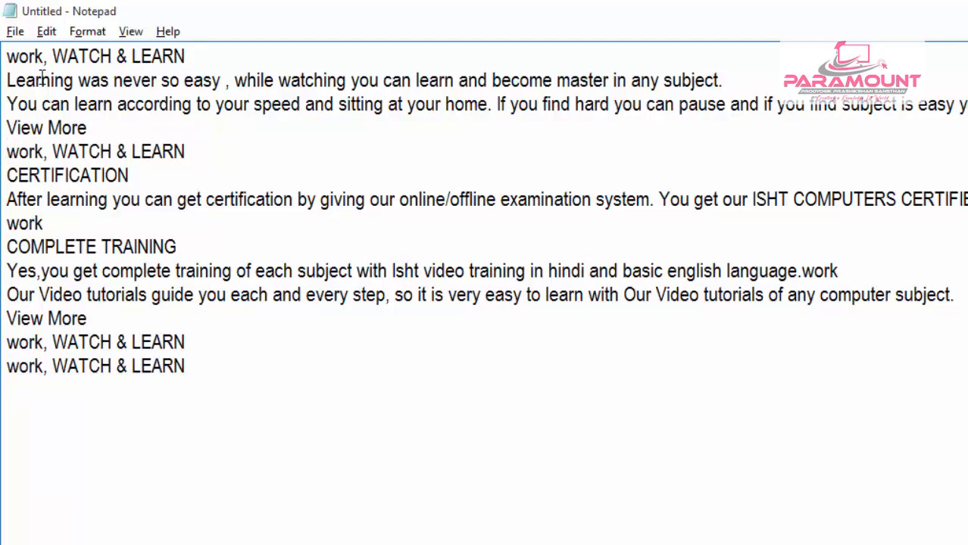
- Reopen Go To, move its dialog away from the line beginnings, and jump to line 9
left_click(46, 31)
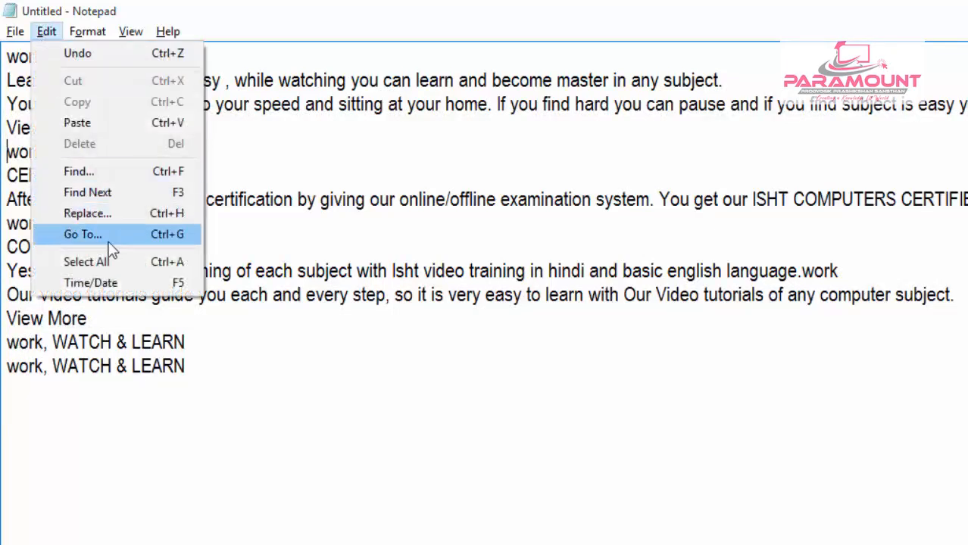
left_click(112, 237)
left_click_drag(140, 73, 696, 187)
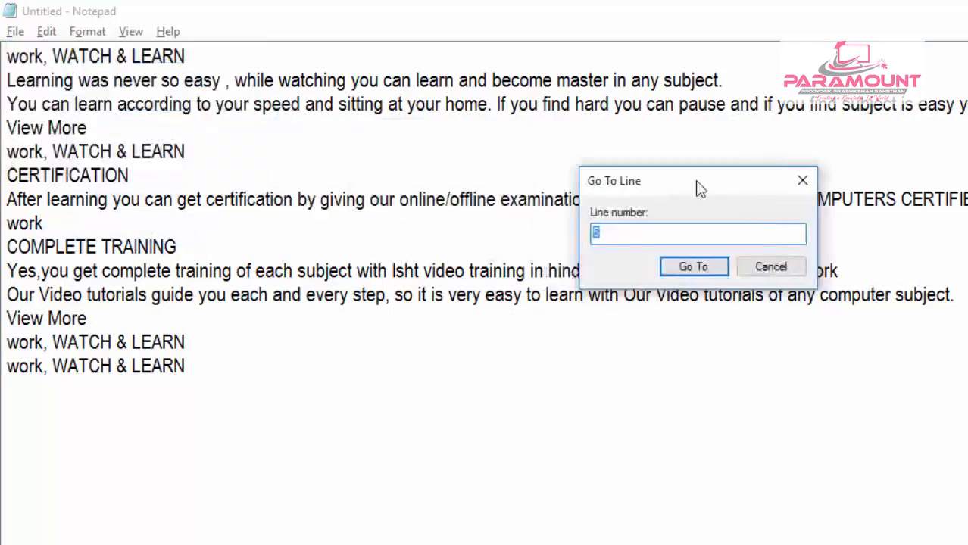
type("9")
left_click(694, 267)
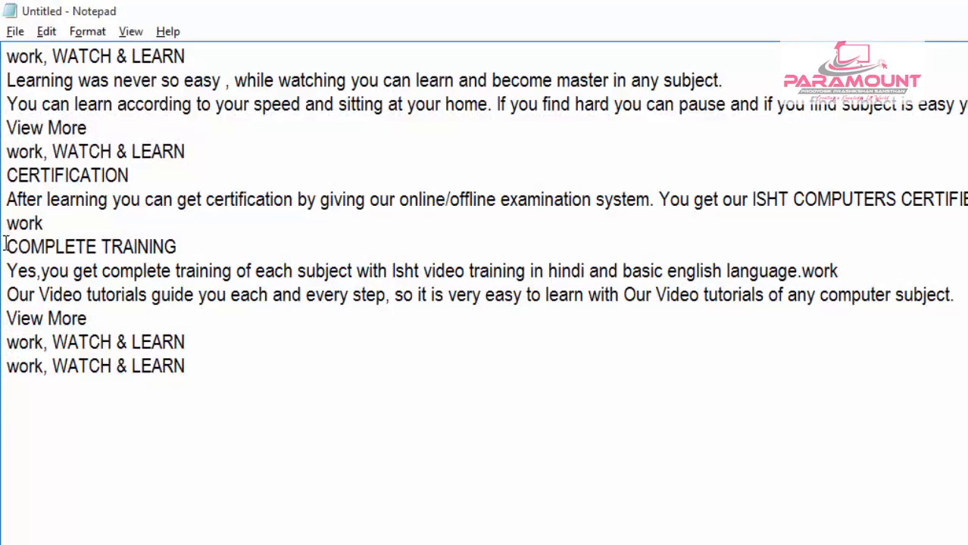
- Select the entire document text with the Select All command
left_click(46, 32)
left_click(312, 387)
left_click(46, 31)
left_click(85, 262)
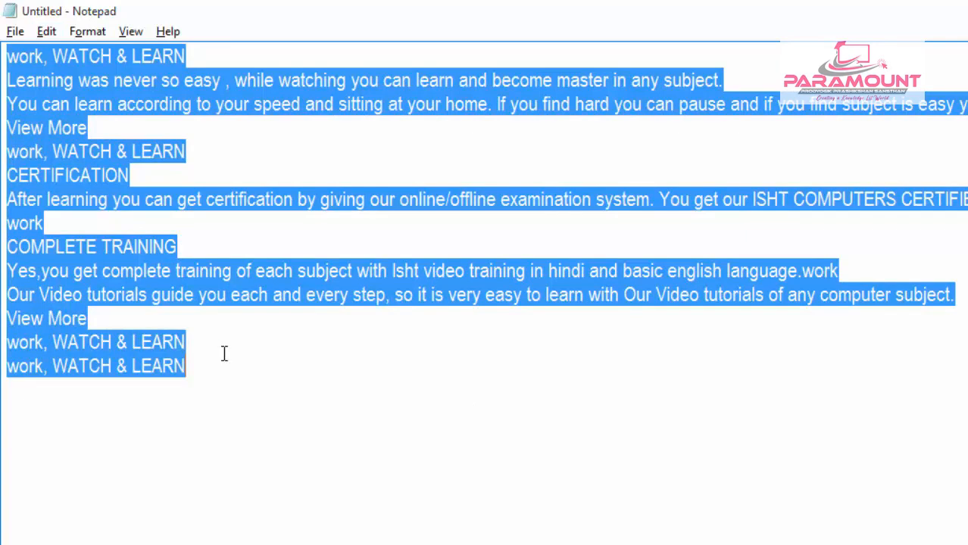
- Clear the selection and reselect the whole text manually, from the end of the last line back to the first line's start
left_click(478, 415)
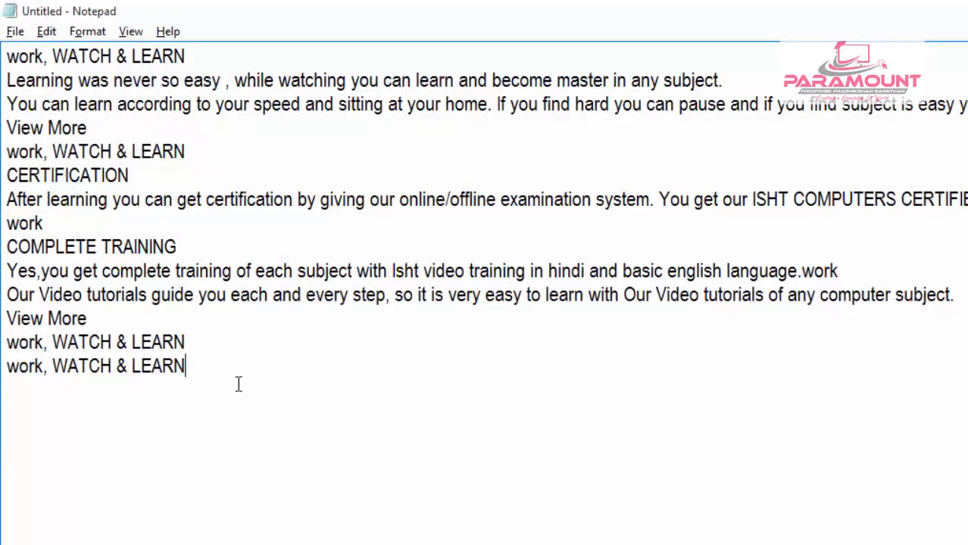
left_click(197, 369)
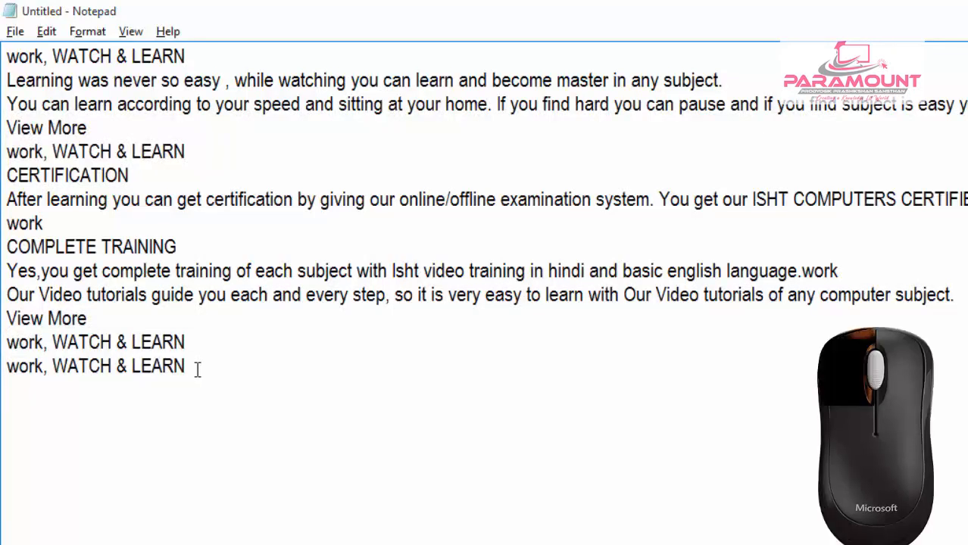
left_click_drag(197, 369, 4, 66)
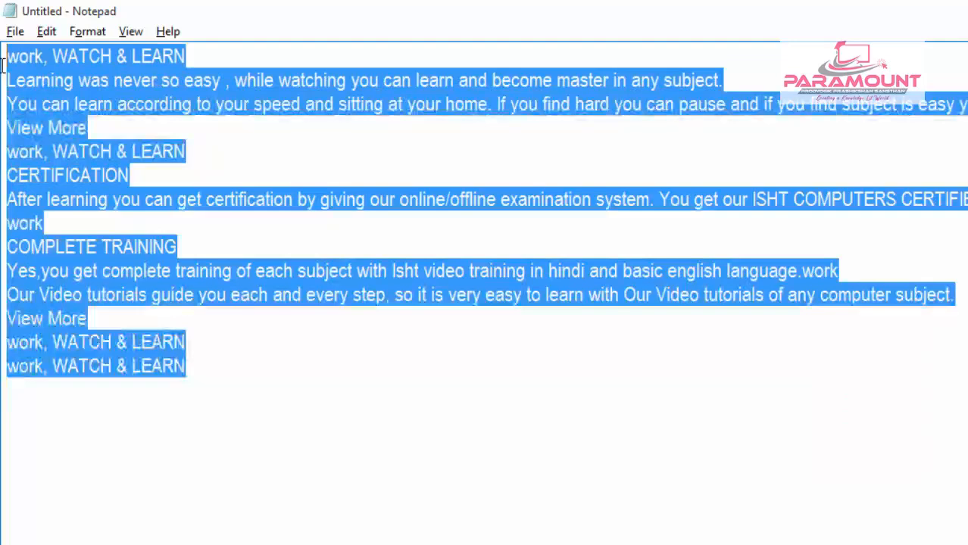
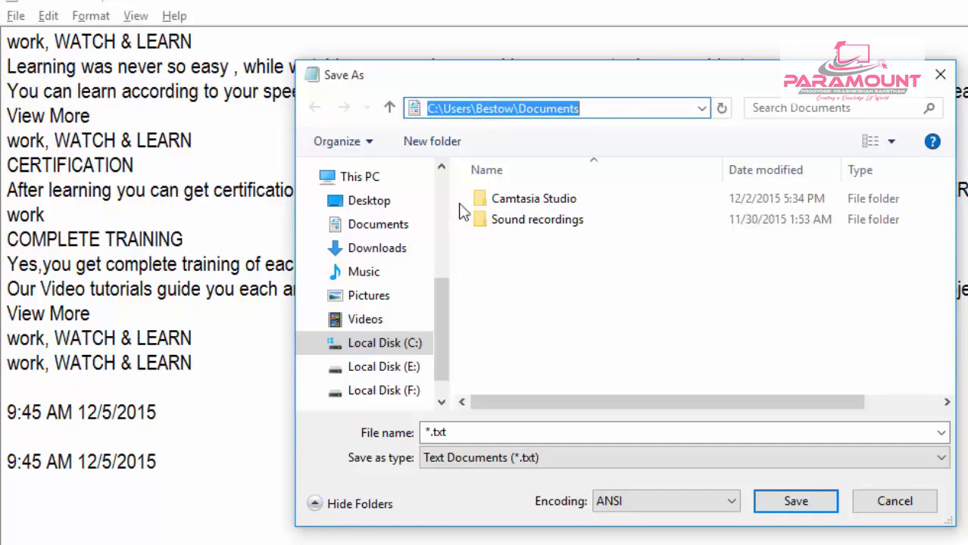
- Save the document in the Documents folder as mytext, with the Text Documents (*.txt) file type
left_click_drag(450, 295, 433, 321)
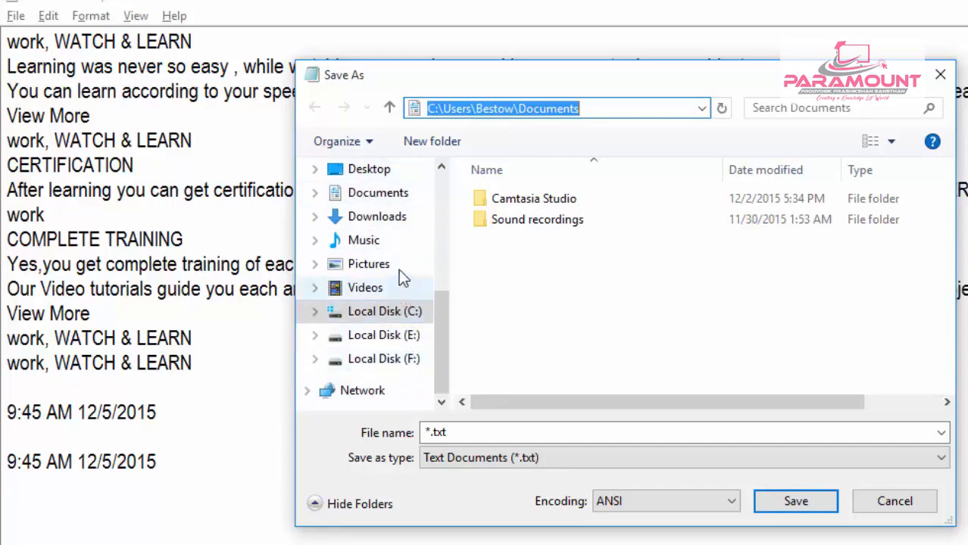
left_click(370, 200)
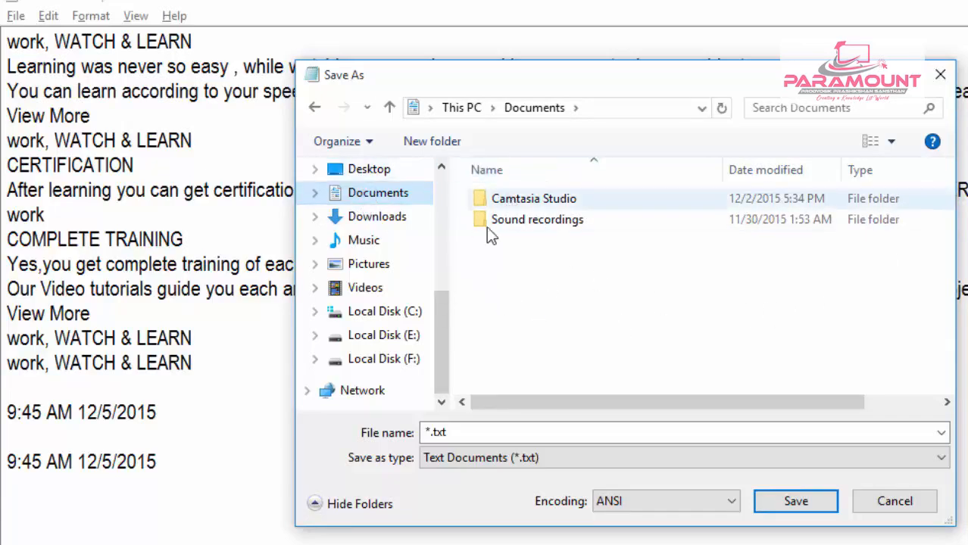
left_click(492, 315)
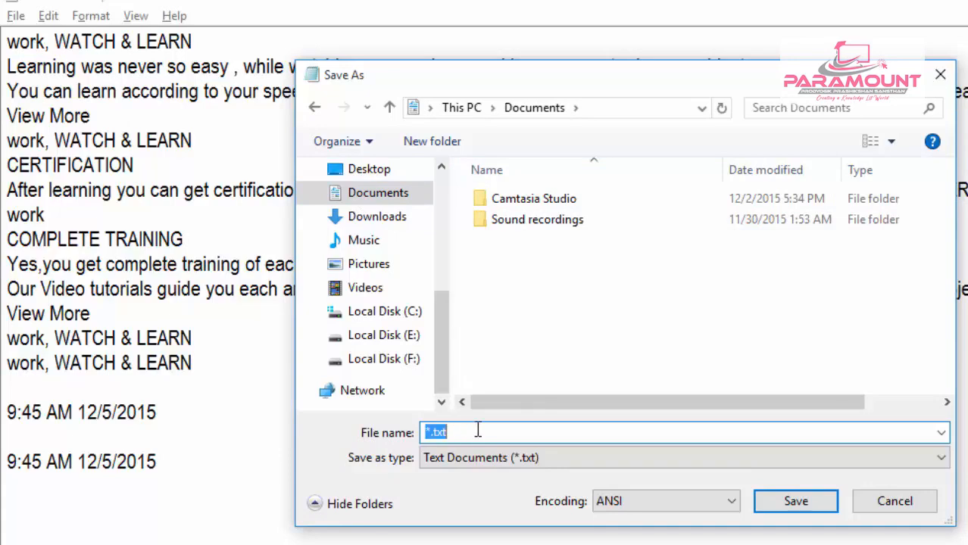
type("myte")
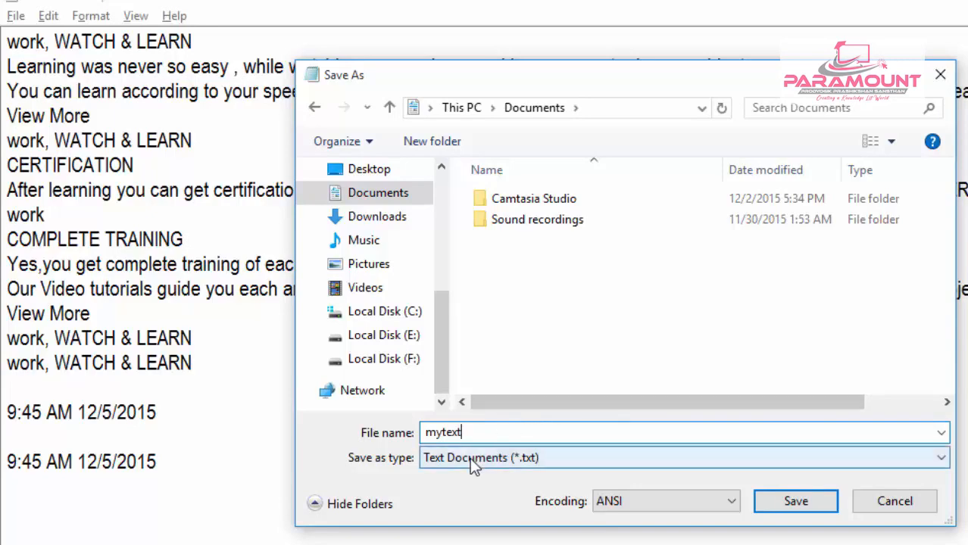
left_click(469, 457)
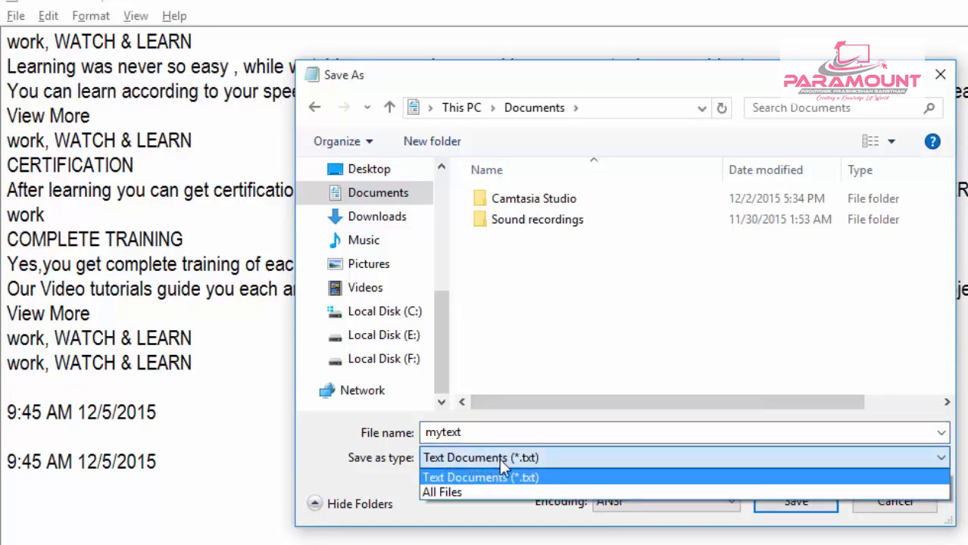
left_click(518, 478)
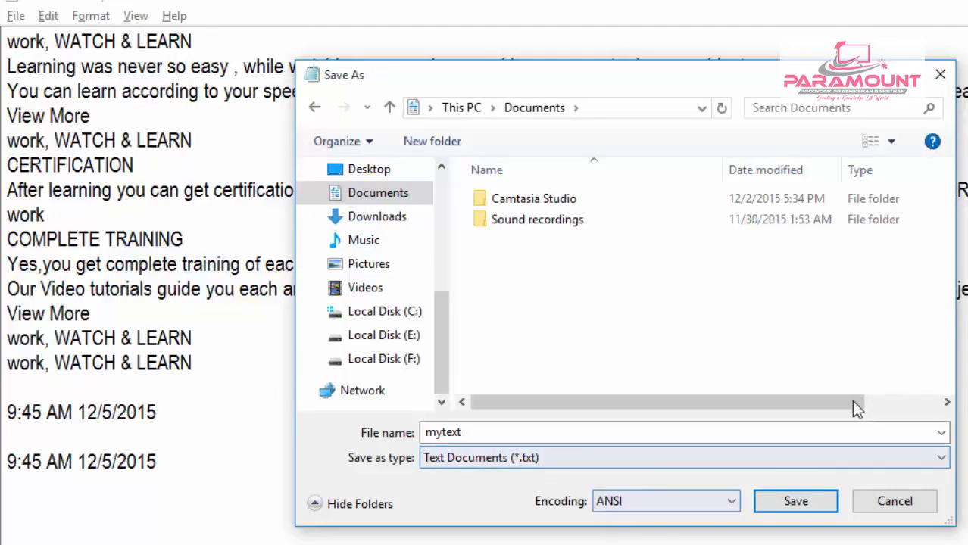
left_click(794, 518)
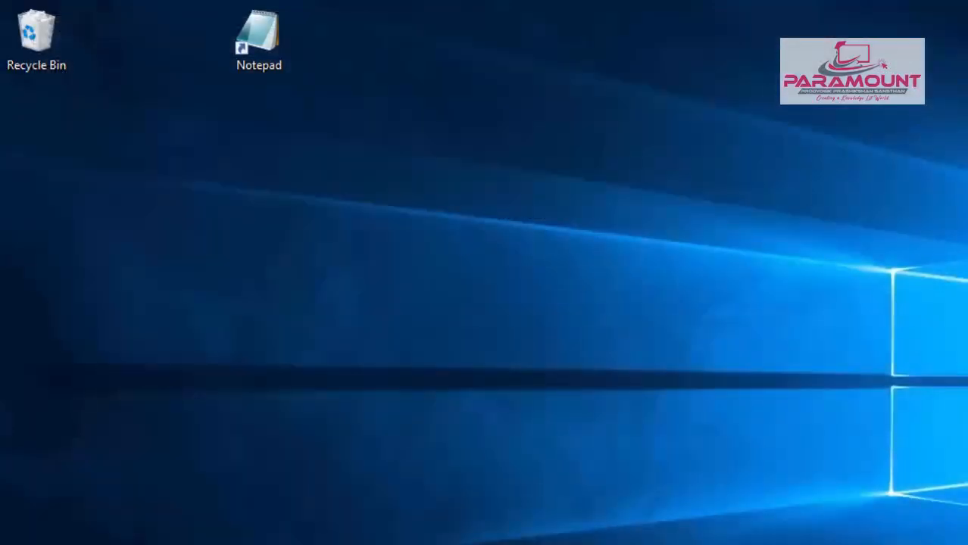
- Launch Notepad from the desktop and open the mytext file from the Documents folder
left_click(266, 35)
double_click(266, 35)
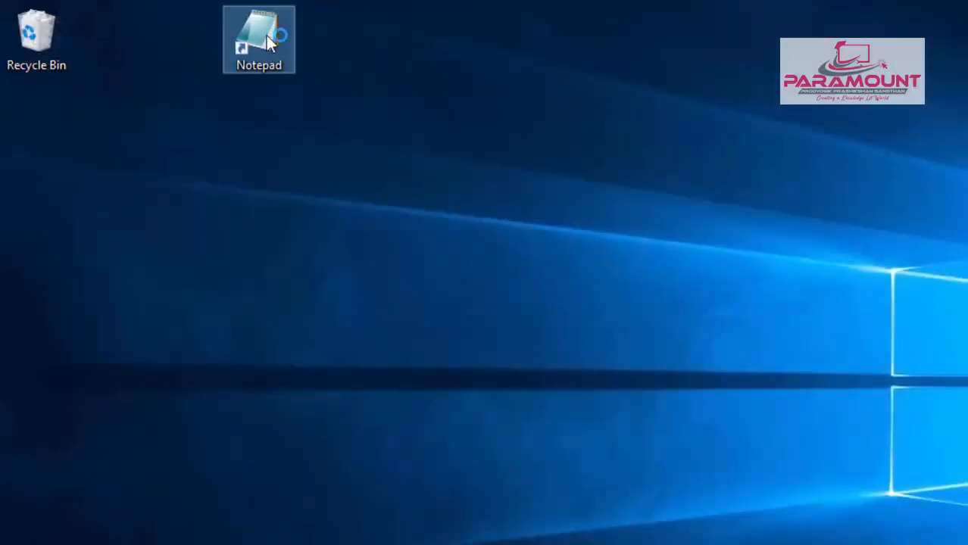
left_click(117, 126)
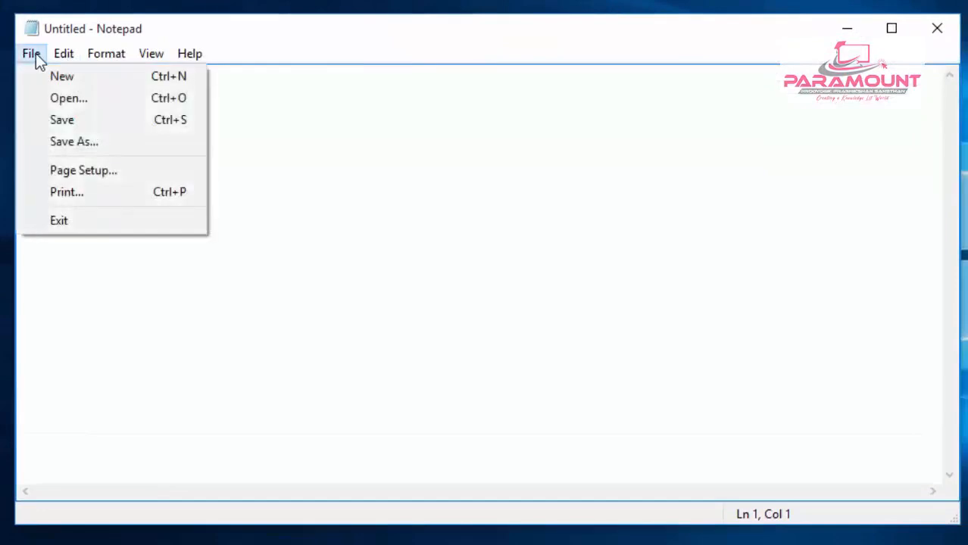
left_click(47, 97)
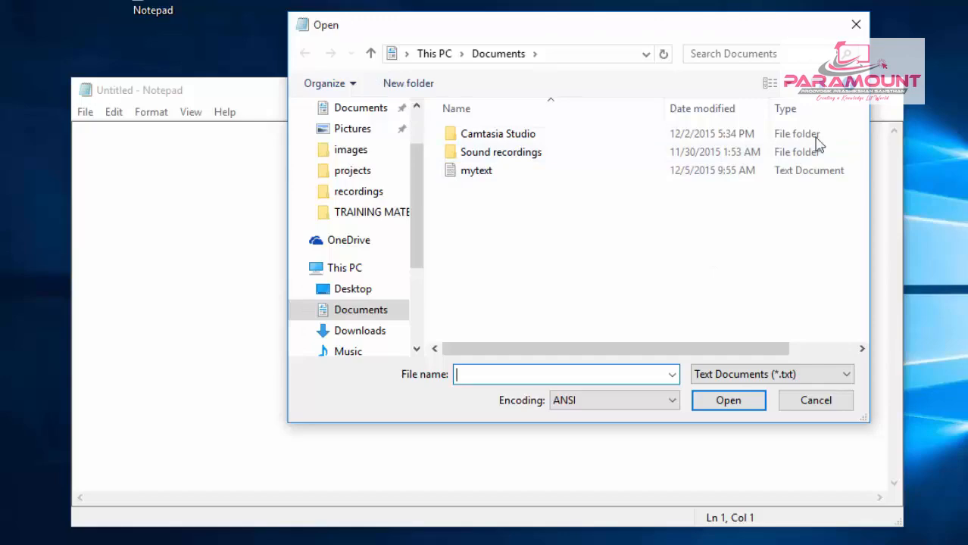
left_click(566, 54)
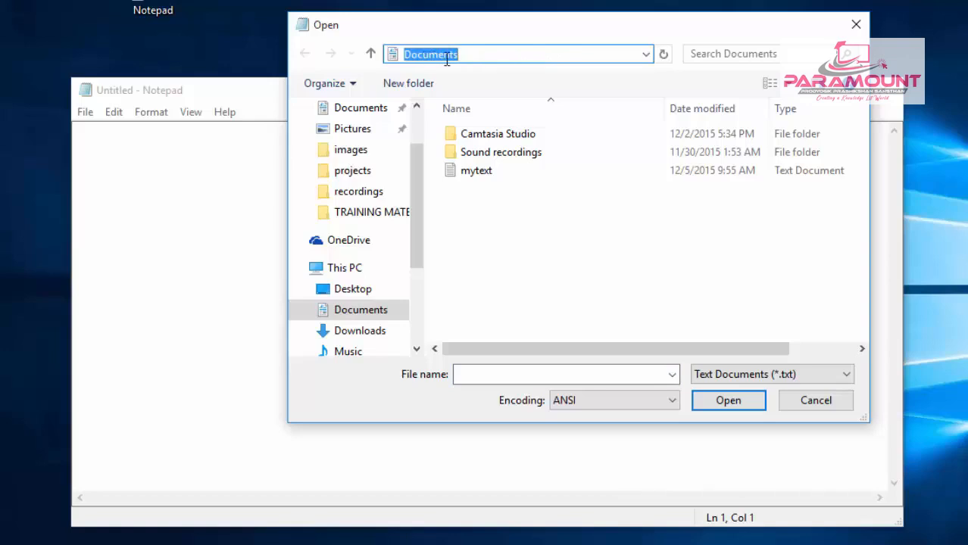
left_click_drag(414, 211, 414, 259)
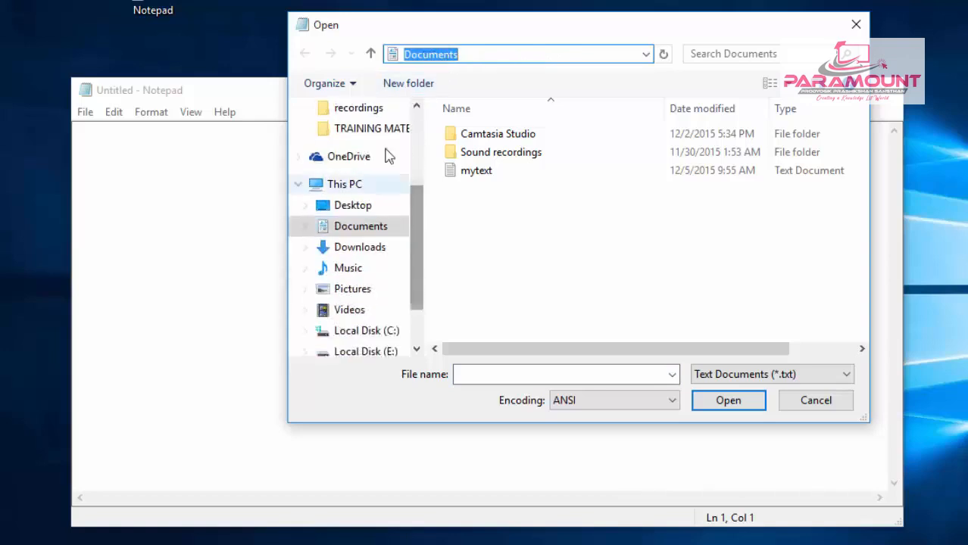
left_click(357, 232)
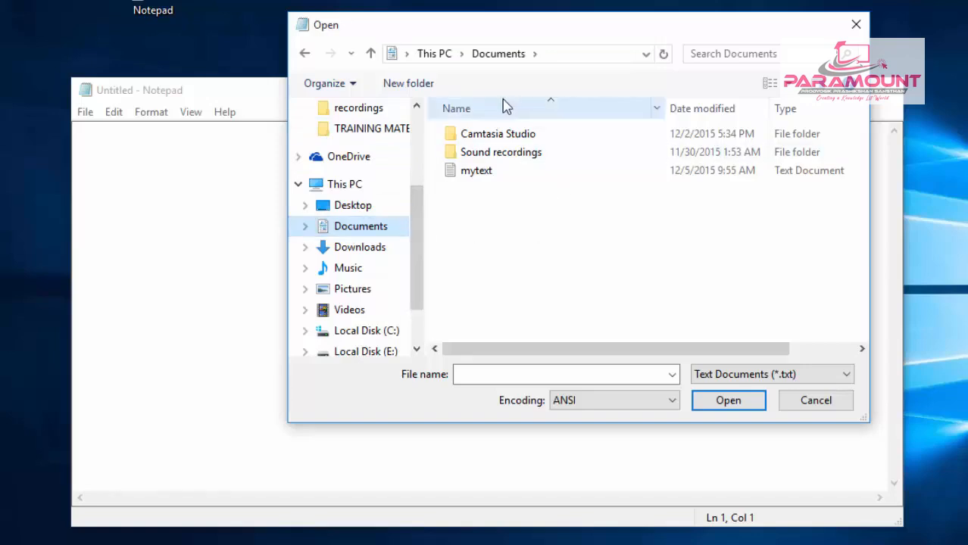
left_click(468, 180)
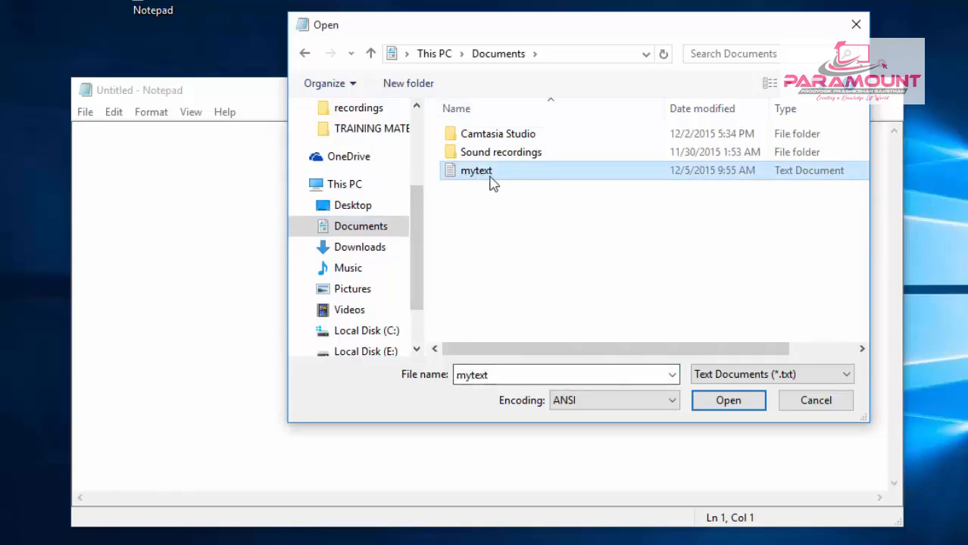
left_click(708, 407)
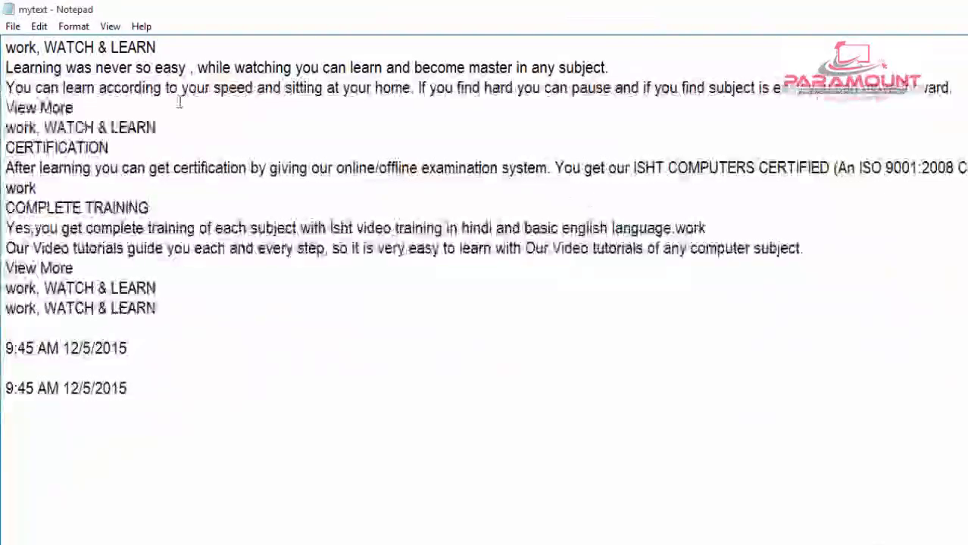
- Save a copy of the open document in the Documents folder under the name mytextone
left_click(16, 26)
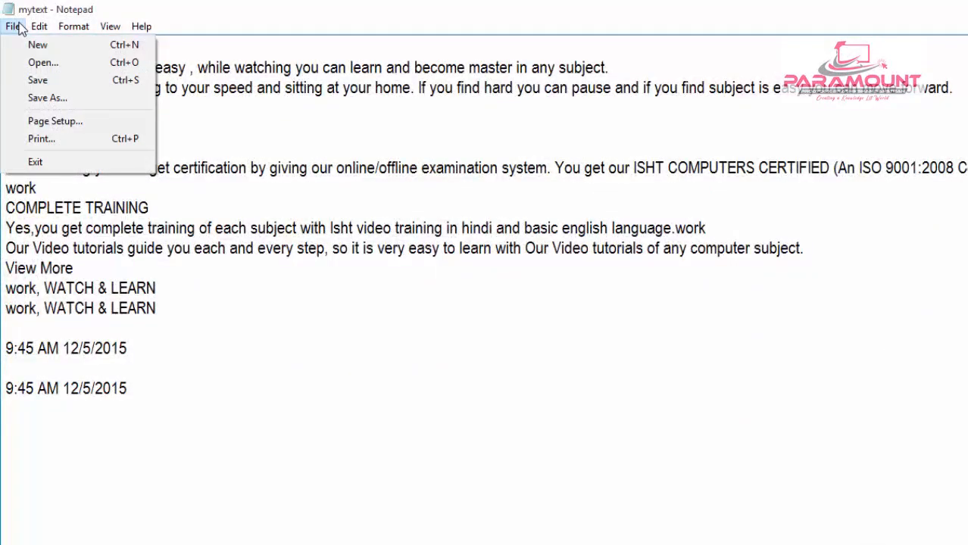
left_click(17, 28)
left_click(15, 28)
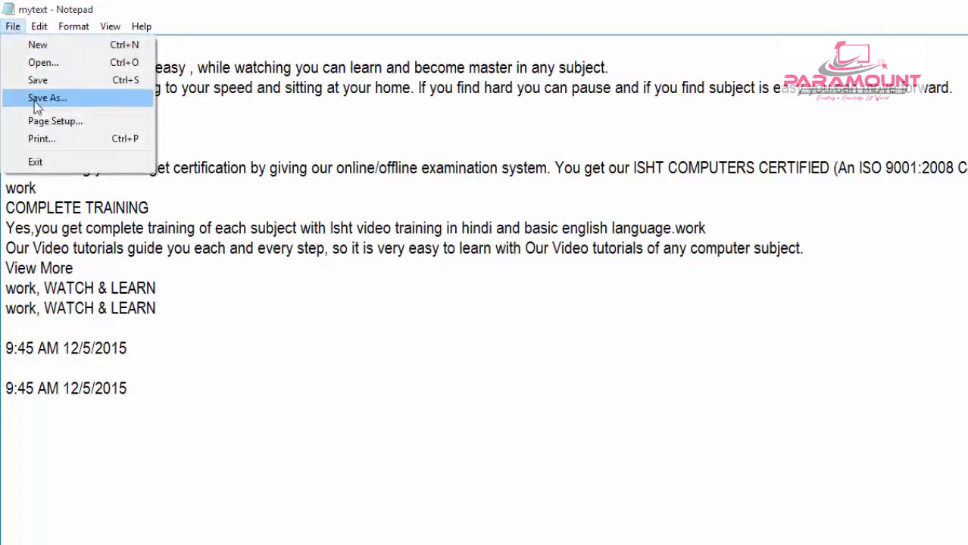
left_click(35, 99)
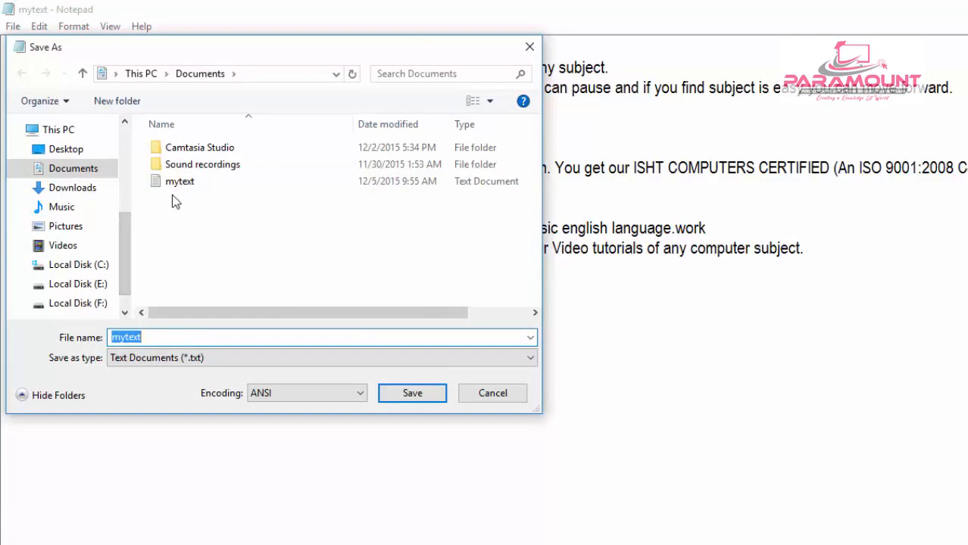
left_click(152, 340)
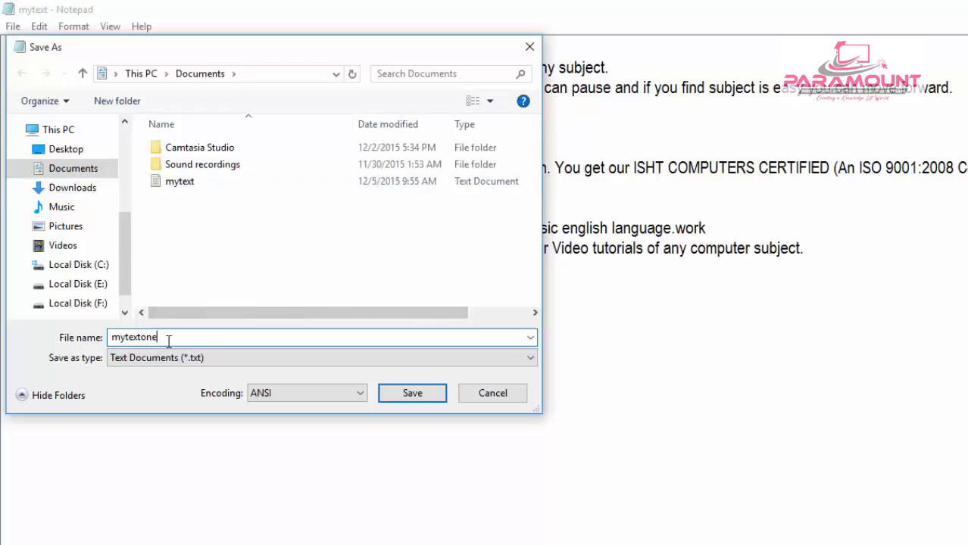
left_click(412, 393)
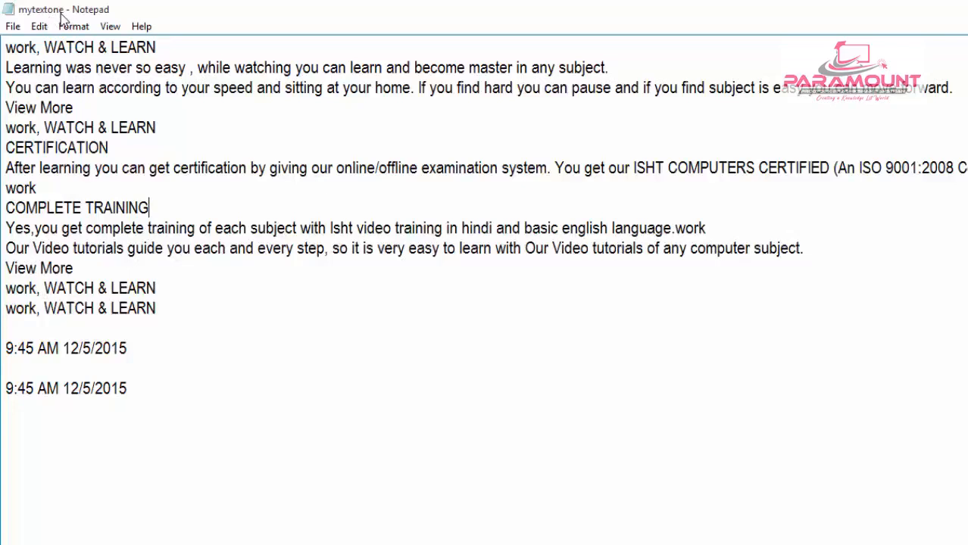
- Check the text files listed in the Documents folder through the Open dialog, and close it without opening anything
left_click(13, 26)
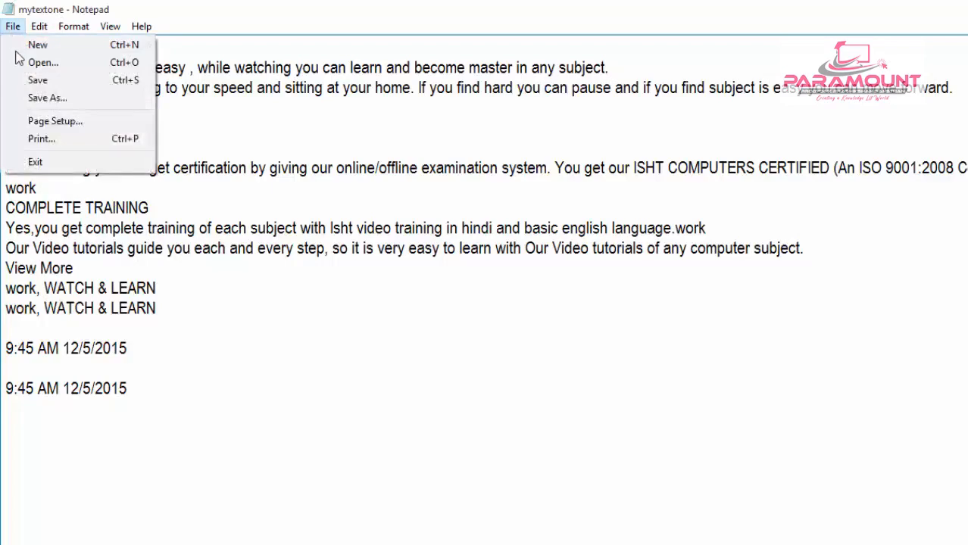
left_click(22, 64)
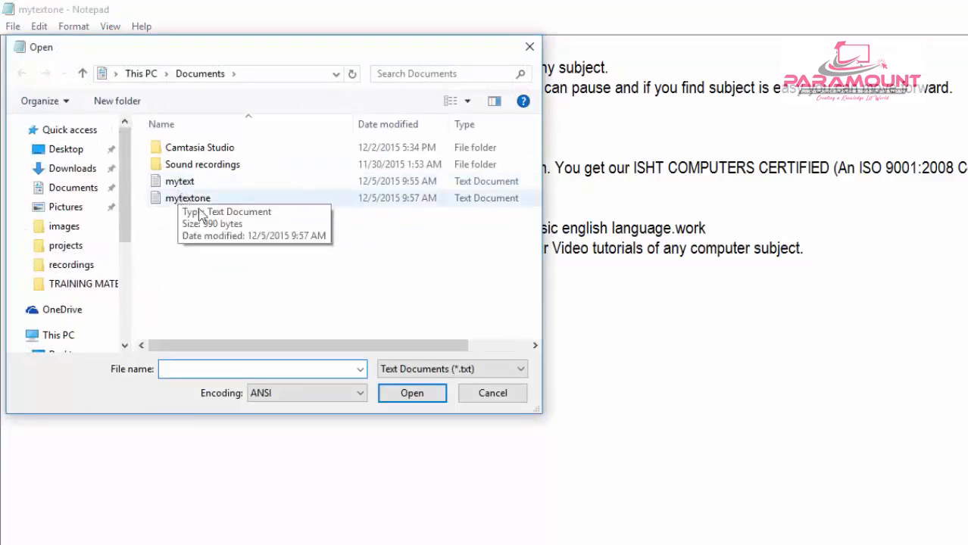
left_click(490, 397)
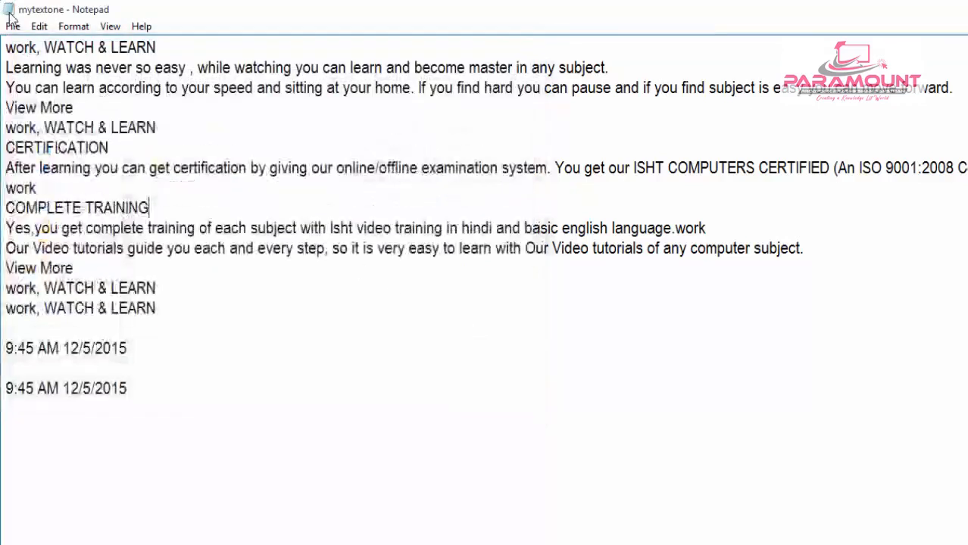
- Start a new blank document, and reopen the mytext file from the Documents folder
left_click(12, 27)
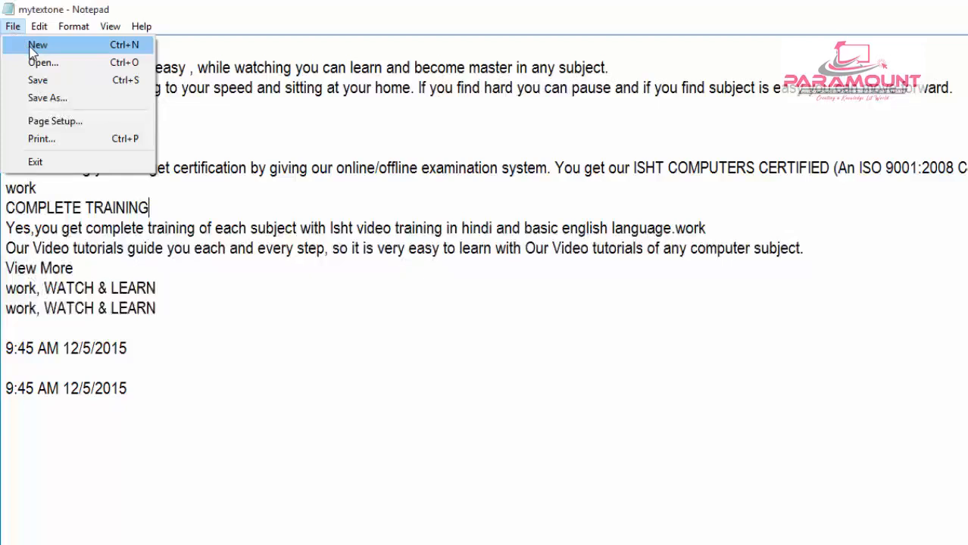
left_click(32, 47)
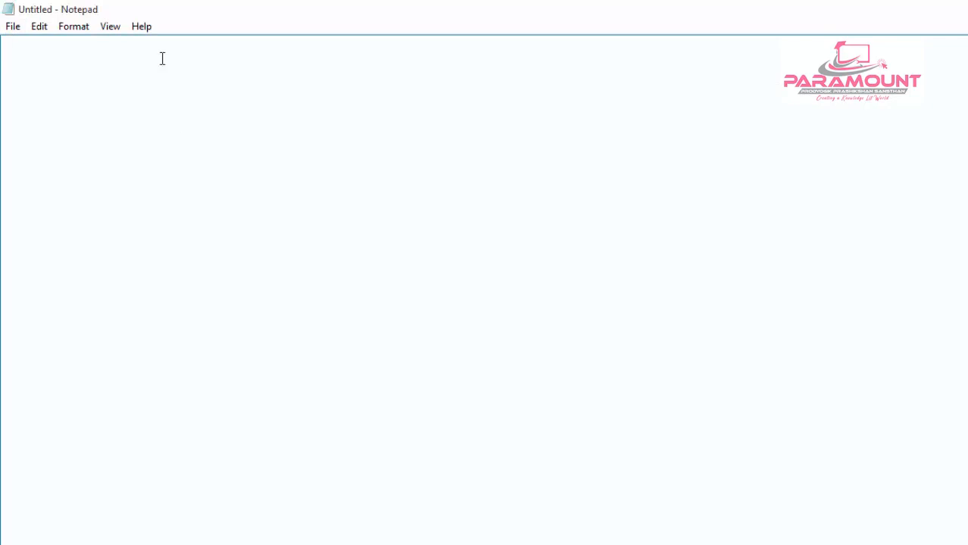
left_click(13, 28)
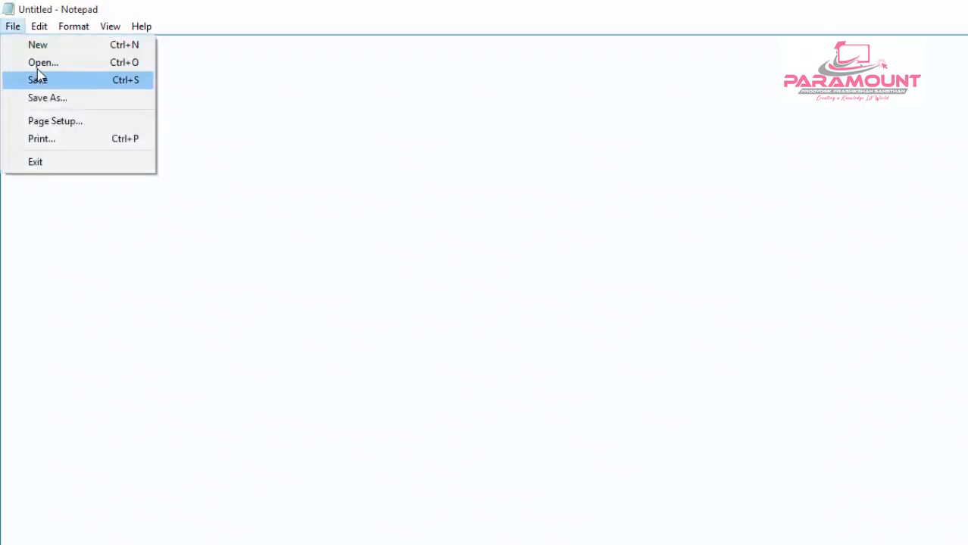
left_click(39, 63)
double_click(199, 183)
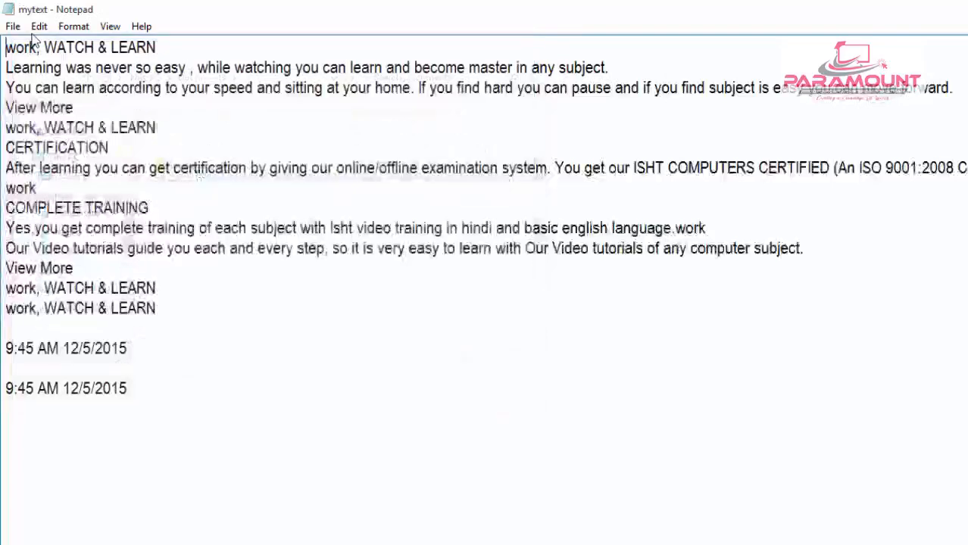
- Open the page setup of the mytext document and set the paper size to A4
left_click(13, 27)
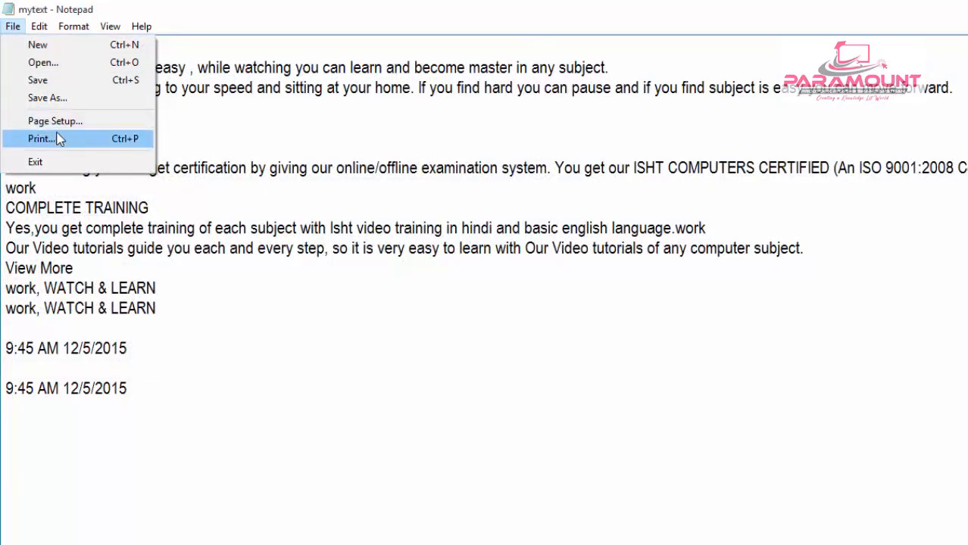
left_click(60, 139)
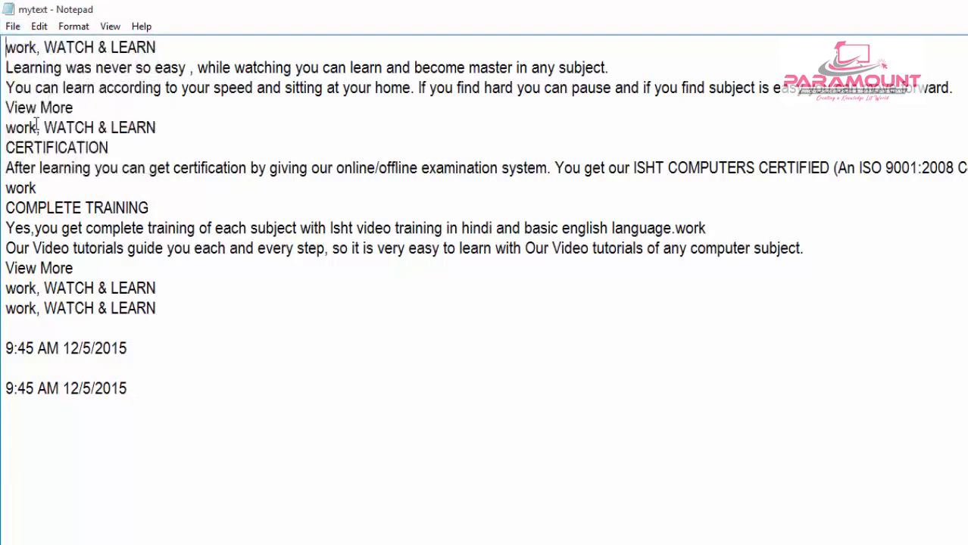
left_click(14, 25)
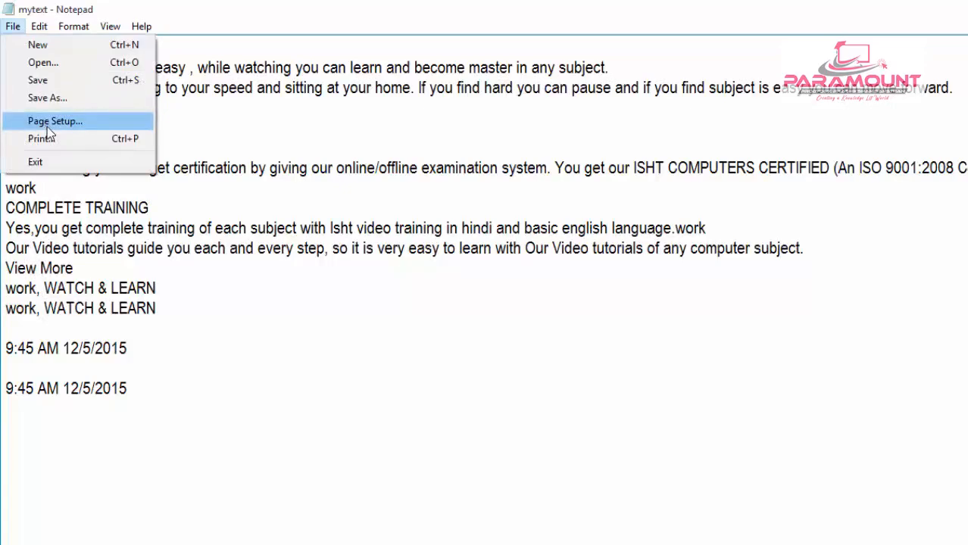
left_click(47, 125)
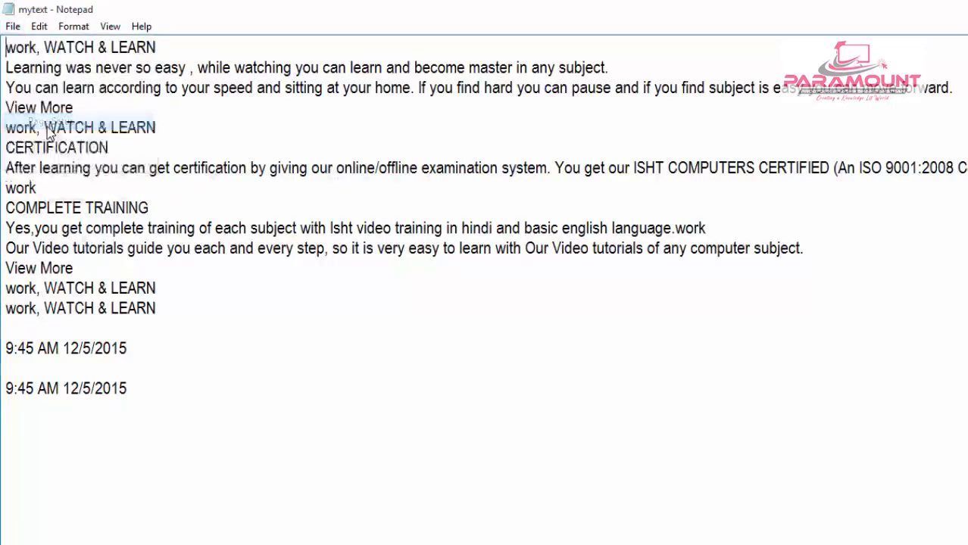
left_click_drag(114, 47, 619, 58)
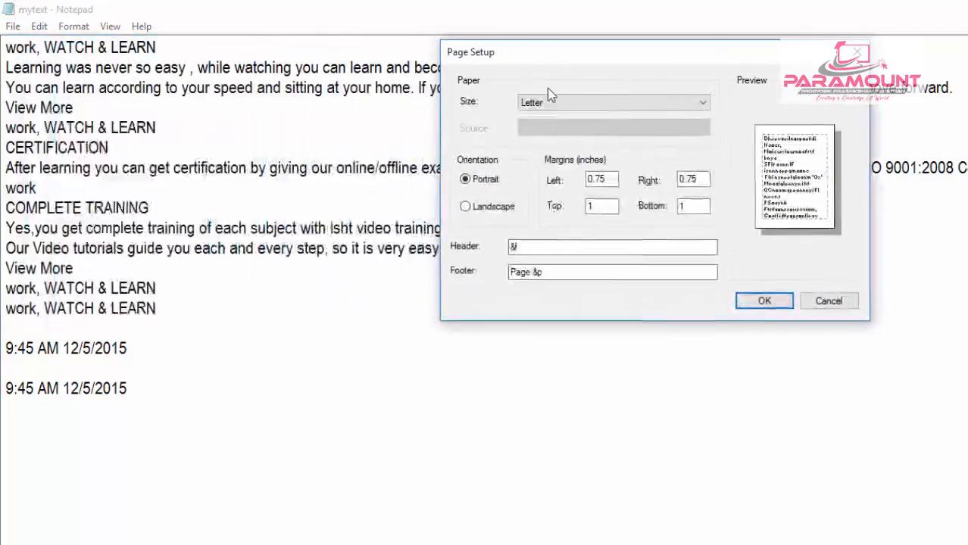
left_click(548, 104)
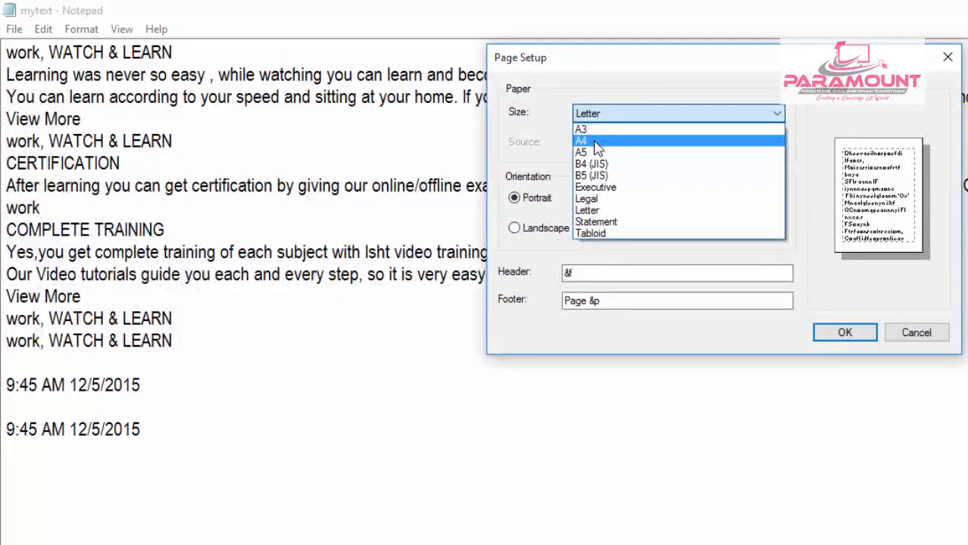
left_click(597, 142)
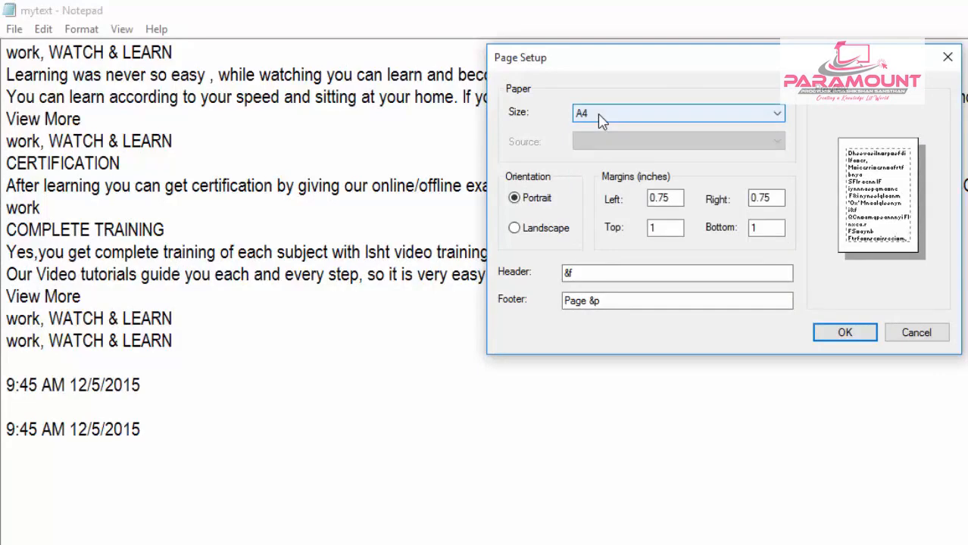
left_click(600, 121)
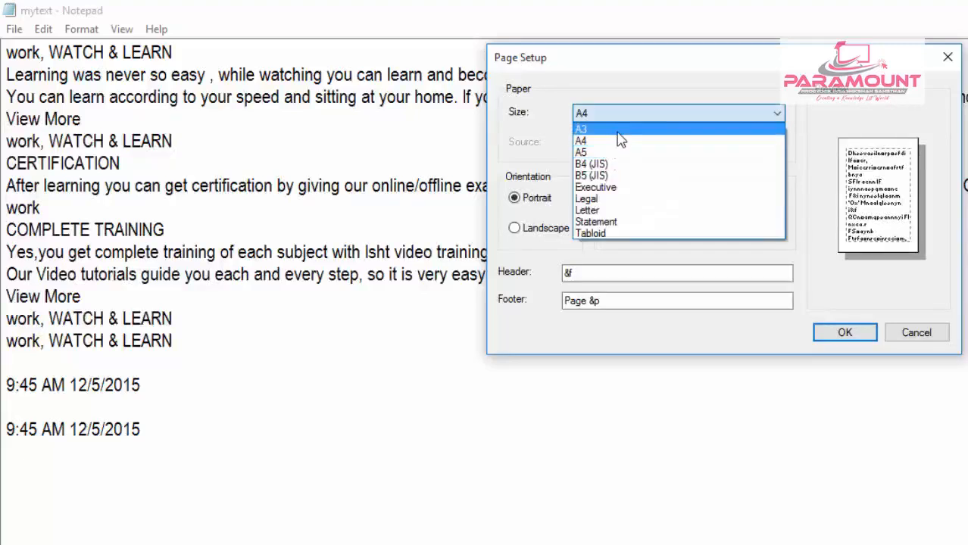
left_click(619, 142)
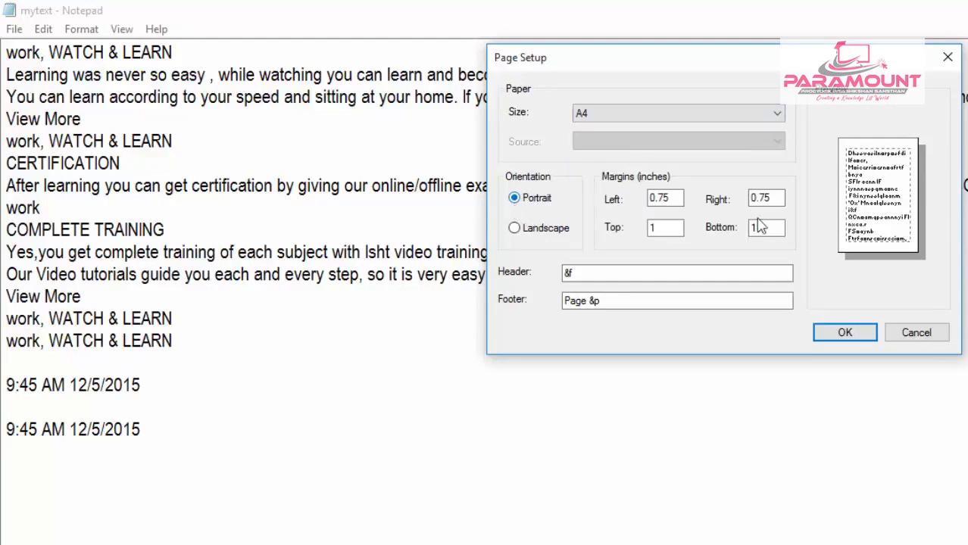
- Change the page orientation to Landscape and set the left margin to 2 inches
left_click(525, 228)
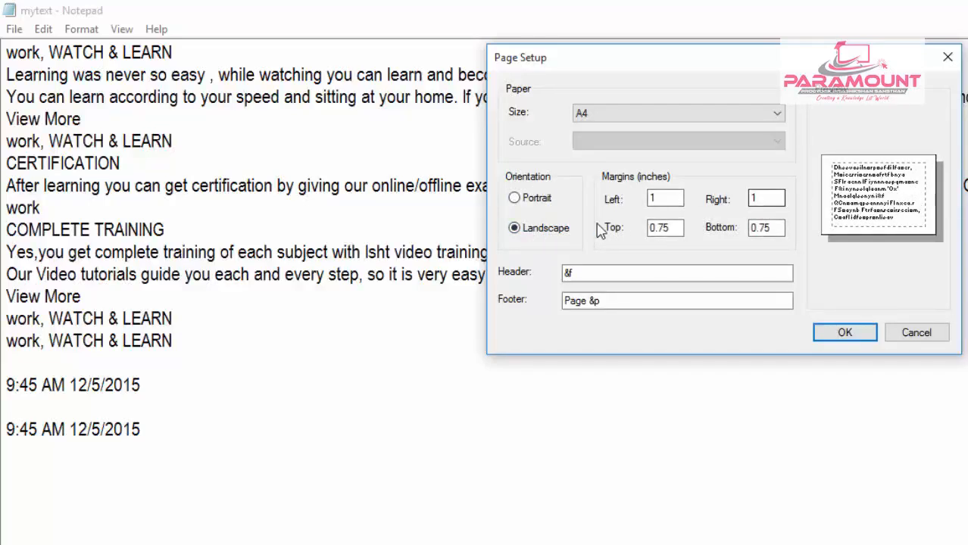
left_click(529, 203)
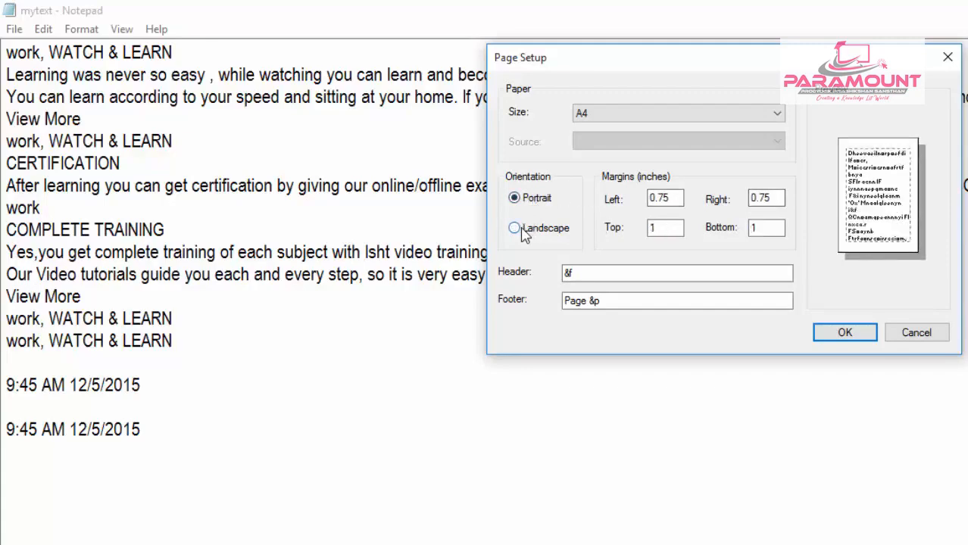
left_click(521, 232)
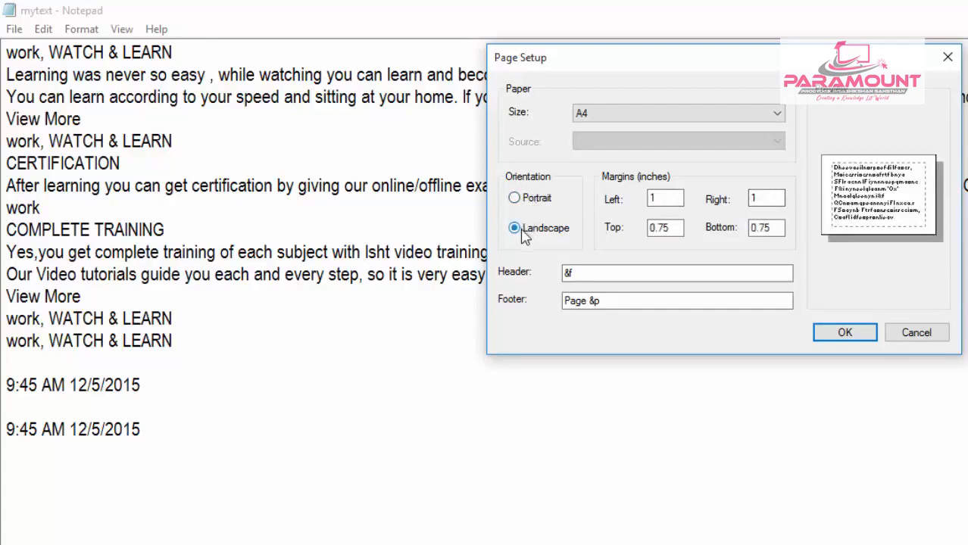
double_click(658, 198)
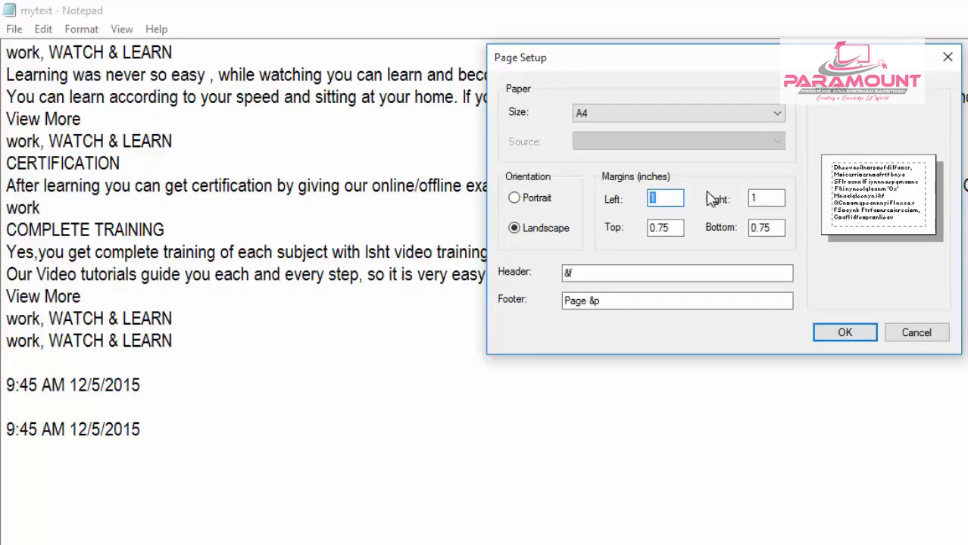
type("2")
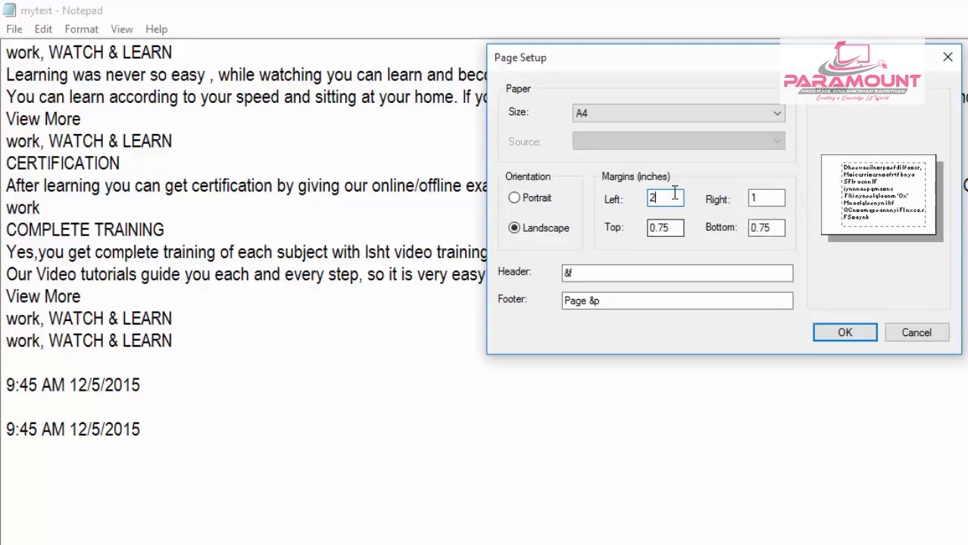
- Replace the page header code with the text "this is header"
double_click(635, 272)
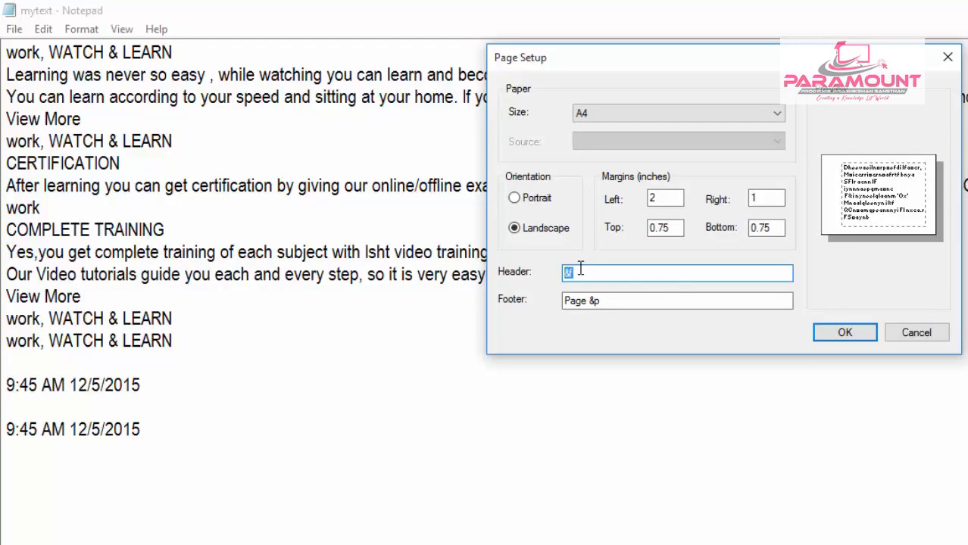
type("this is hede")
key("BackSpace")
key("BackSpace")
type("eade")
- Replace the page footer with the text "this is footer" and apply the page setup
left_click(621, 301)
left_click_drag(594, 301, 562, 303)
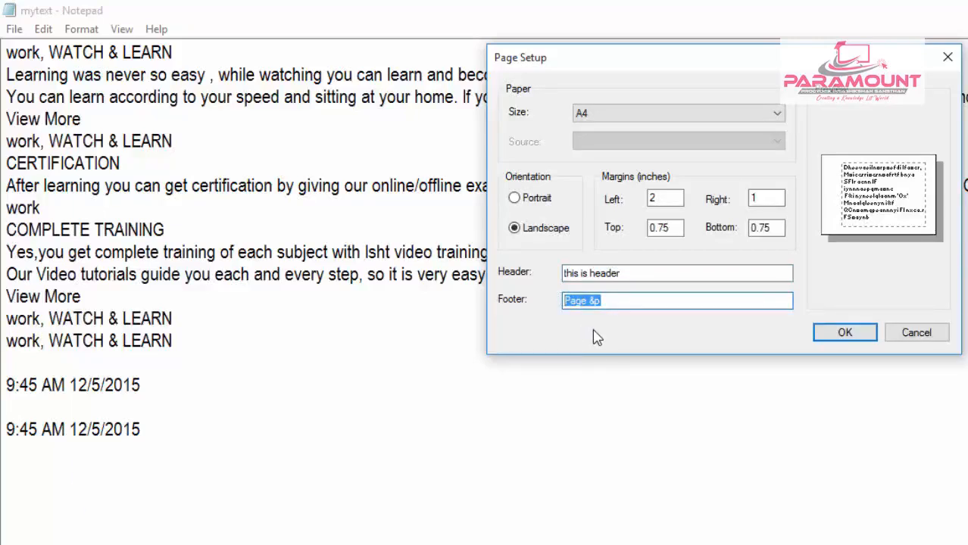
type("thisis footer")
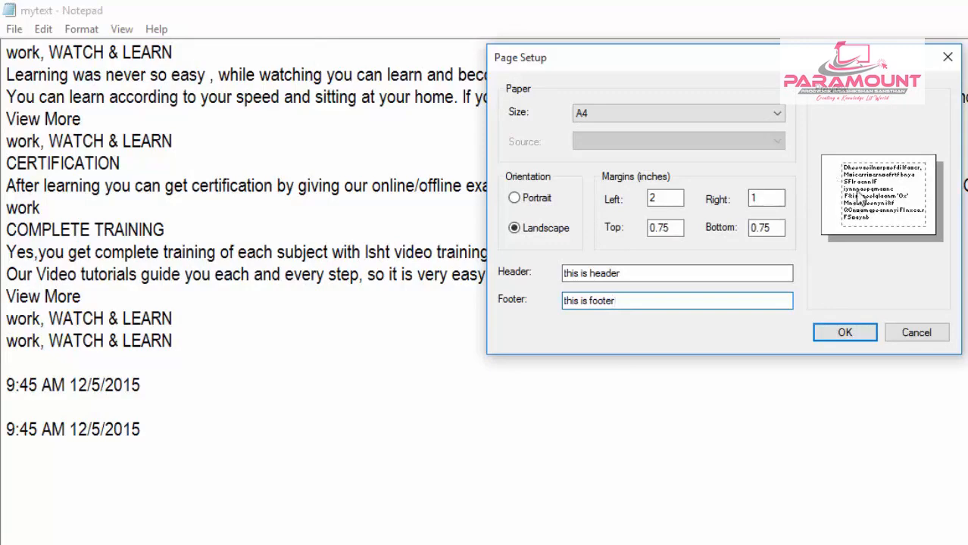
left_click_drag(646, 275, 537, 261)
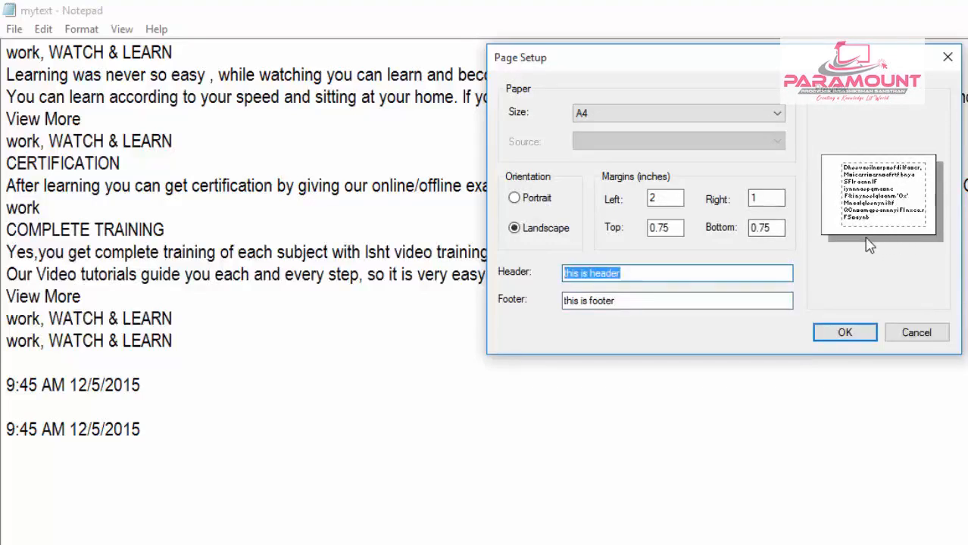
left_click_drag(687, 300, 500, 300)
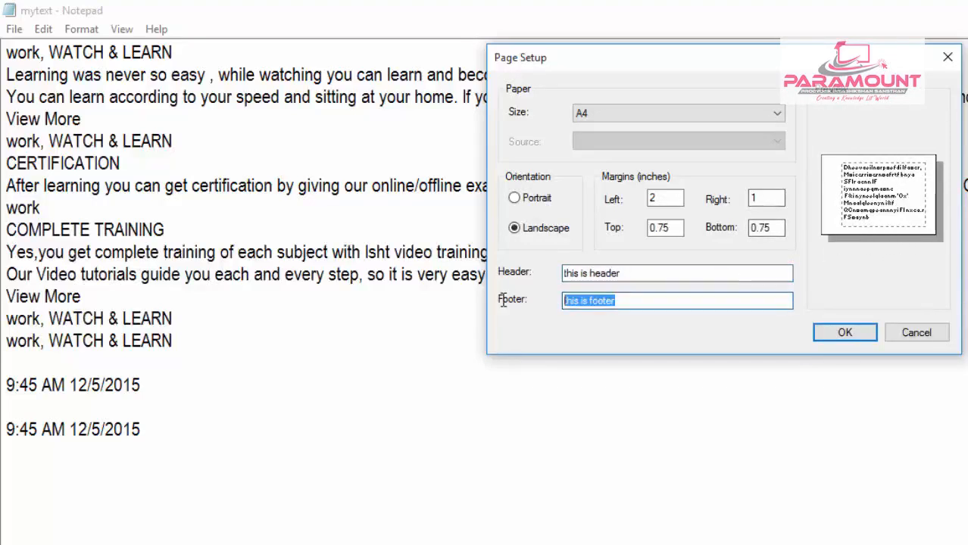
left_click(821, 330)
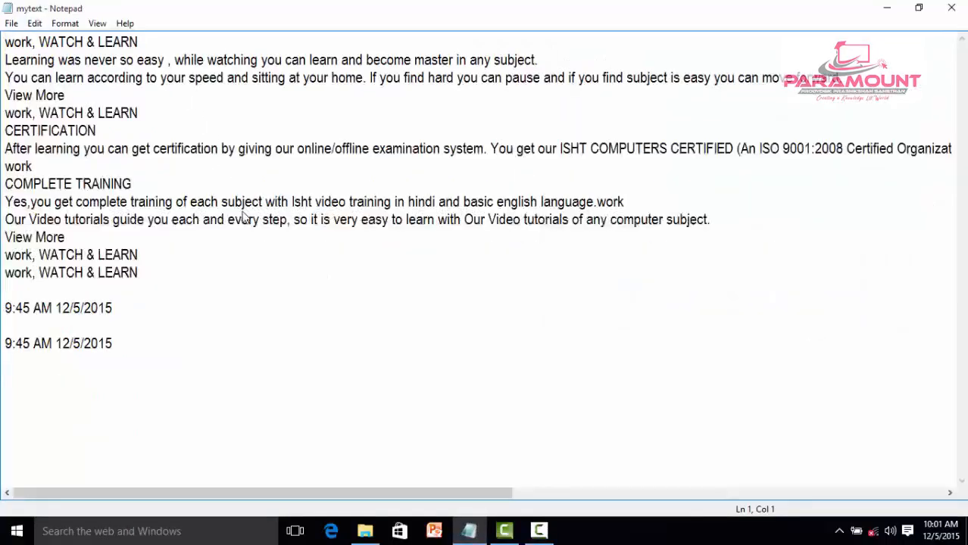
- Open the print settings, try the Portrait orientation in the Microsoft Print to PDF preferences, and cancel without printing
left_click(12, 24)
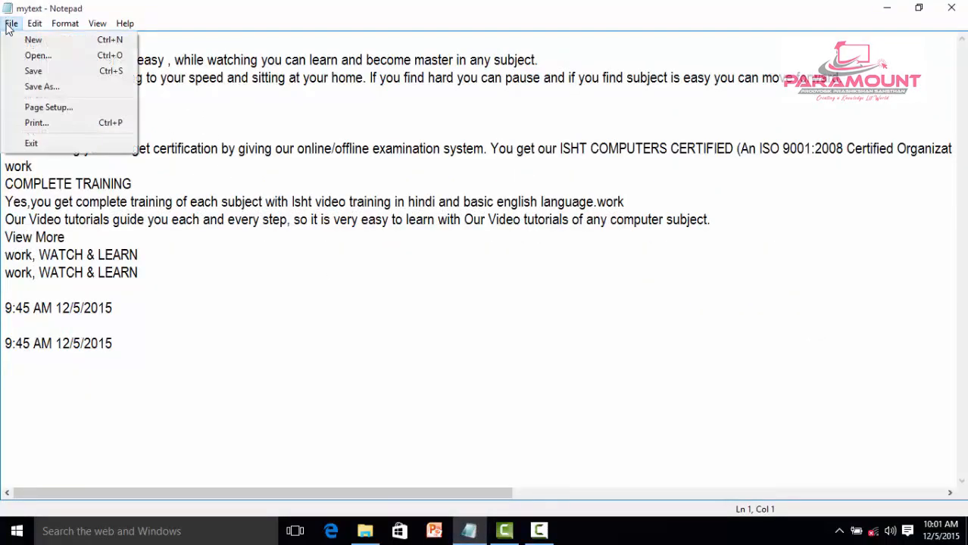
left_click(35, 129)
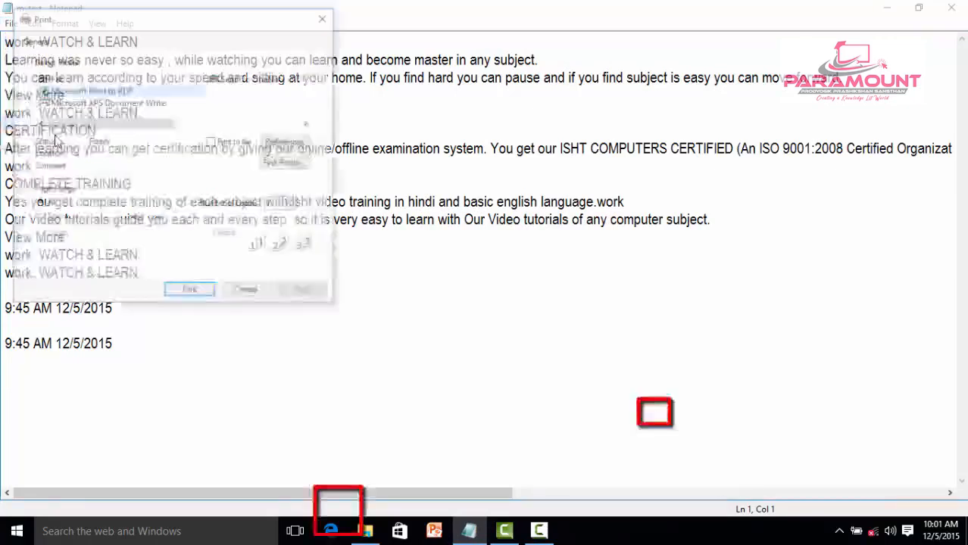
left_click_drag(125, 29, 313, 70)
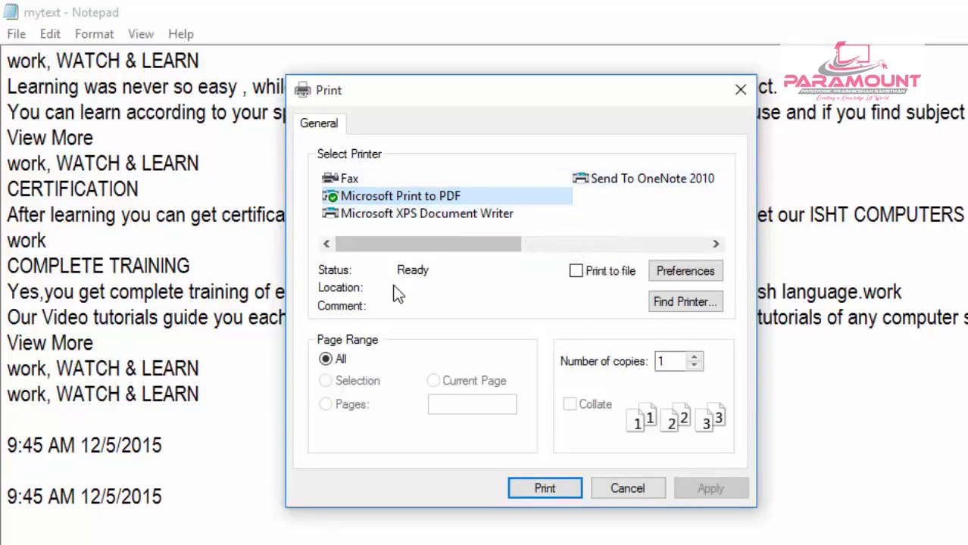
left_click(673, 271)
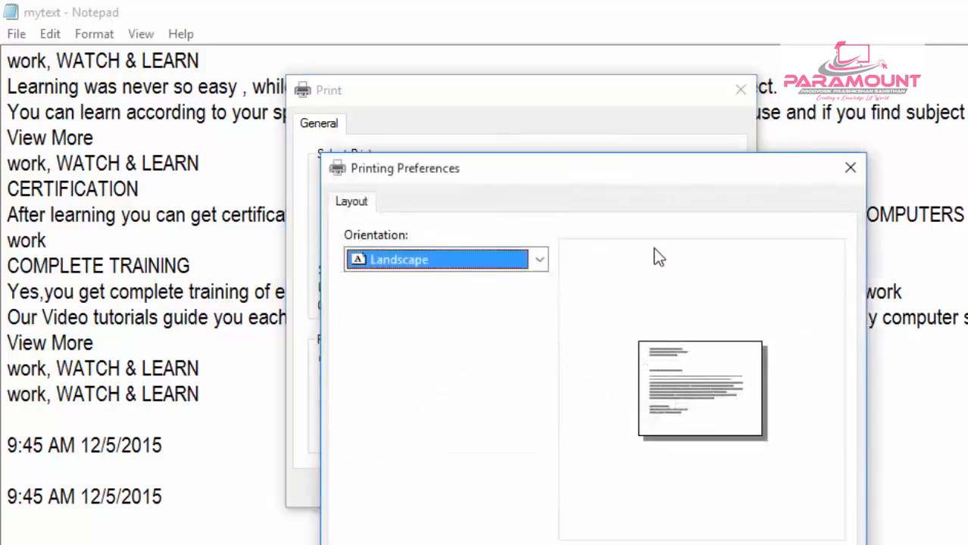
left_click(540, 260)
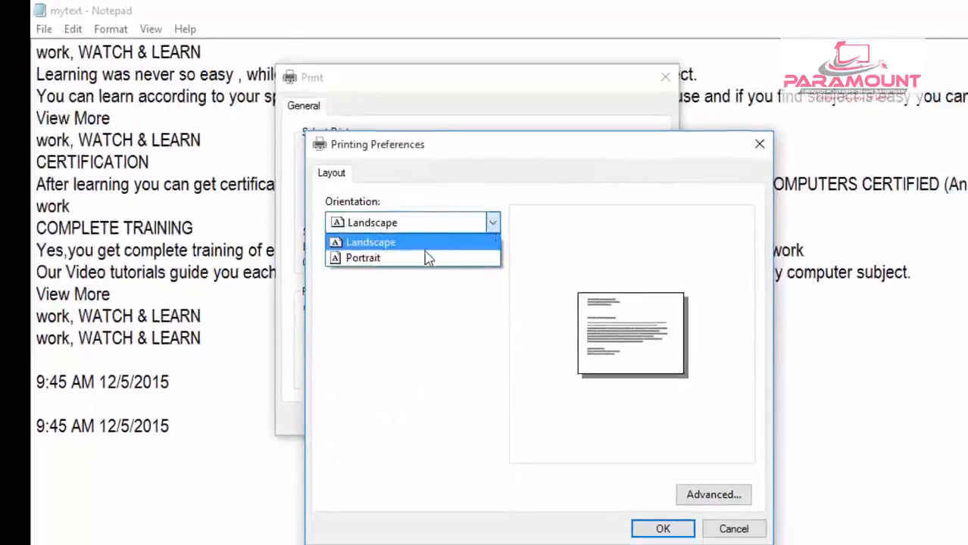
left_click(428, 259)
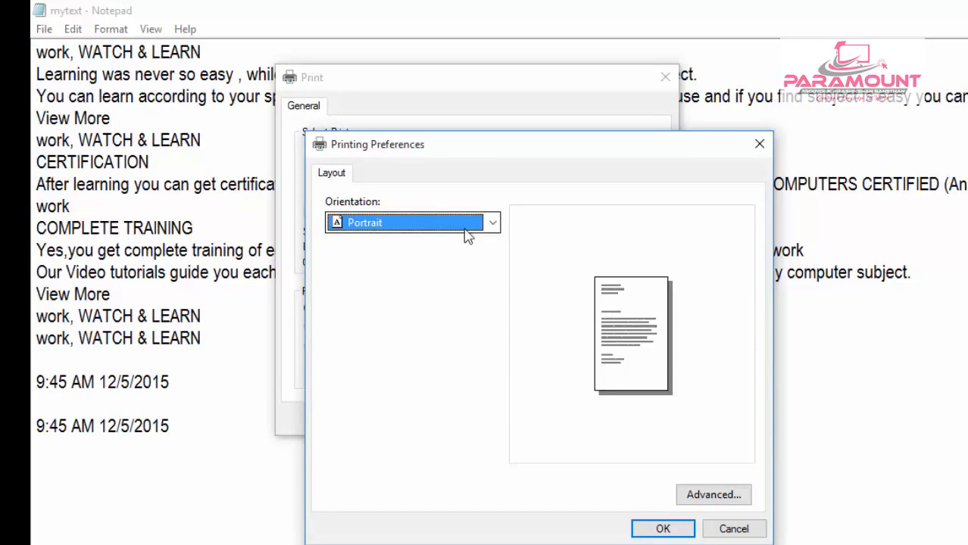
left_click(746, 530)
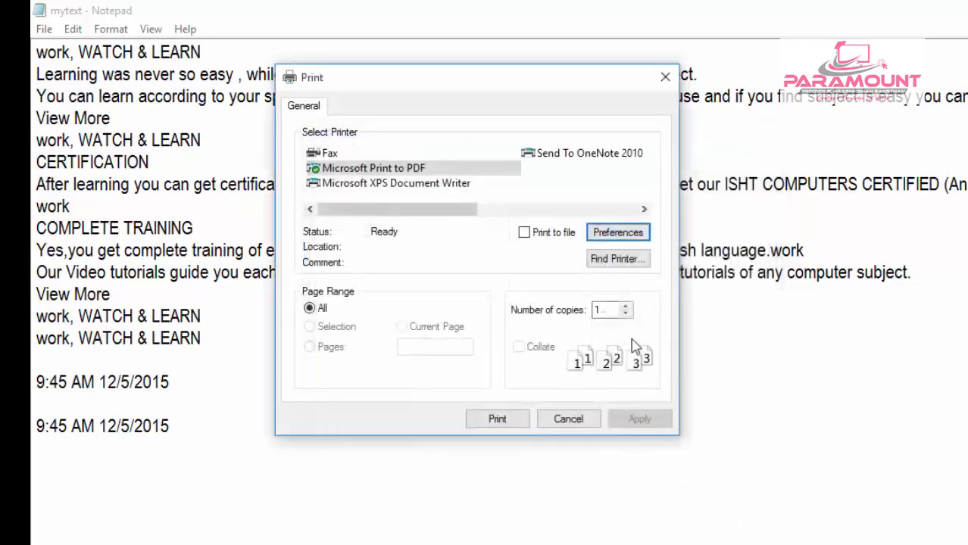
left_click(317, 309)
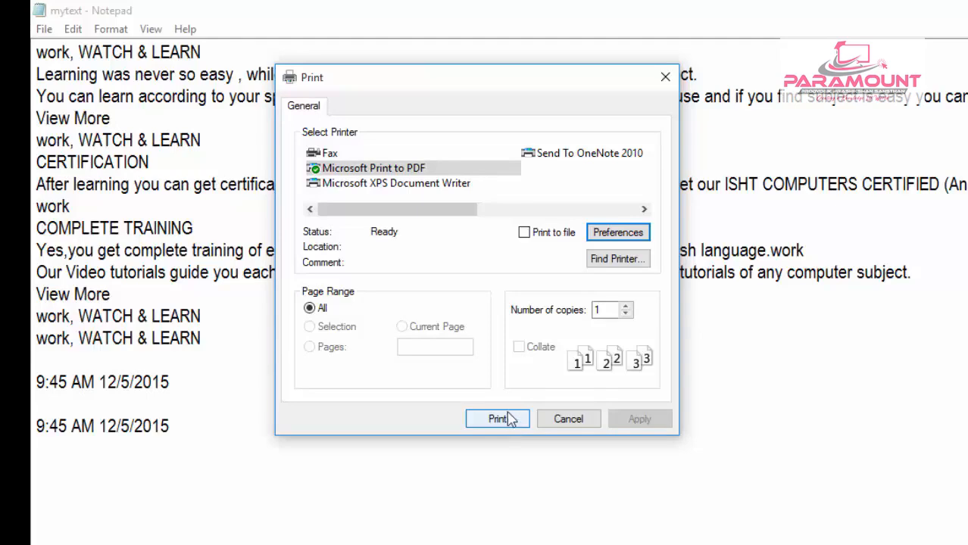
left_click(588, 422)
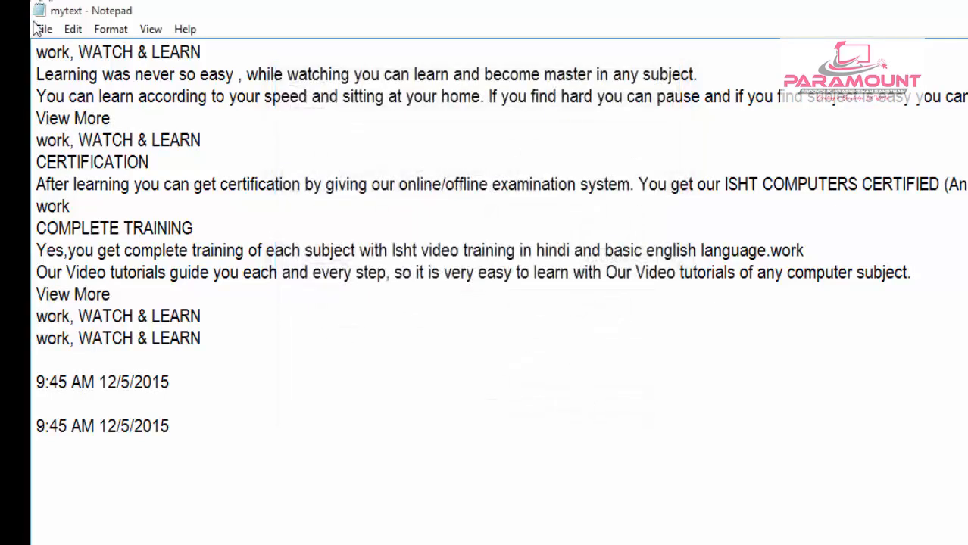
- Exit Notepad, then relaunch it from the desktop and open the mytextone file from the Documents folder
left_click(41, 30)
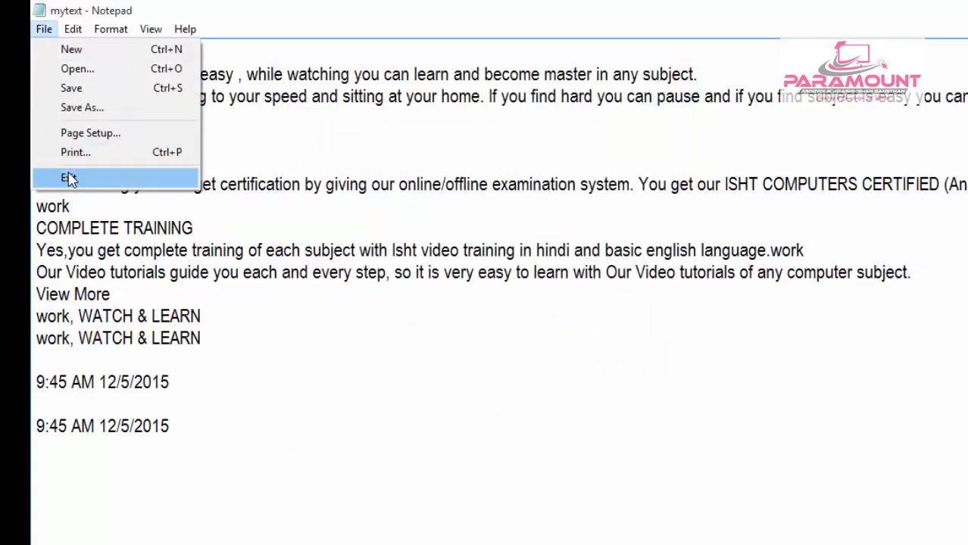
left_click(69, 178)
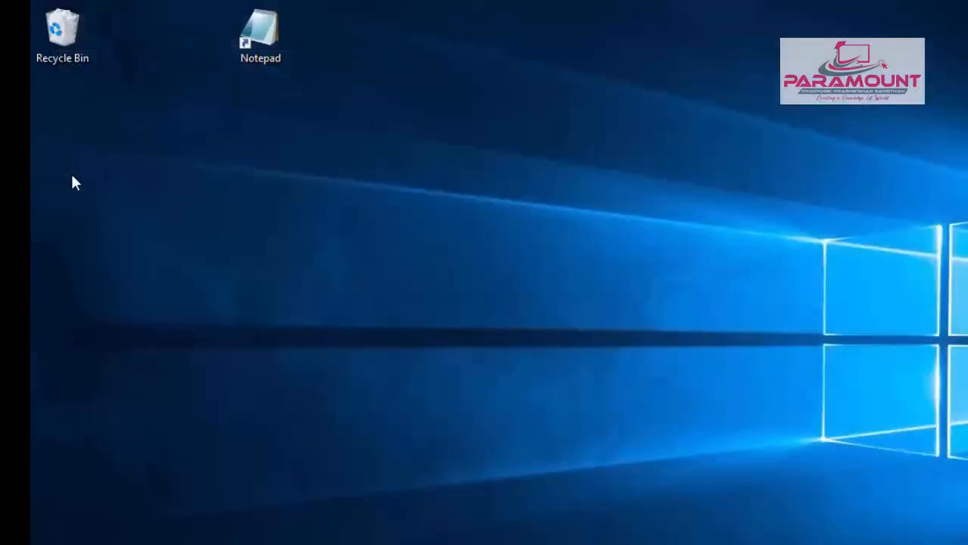
double_click(265, 42)
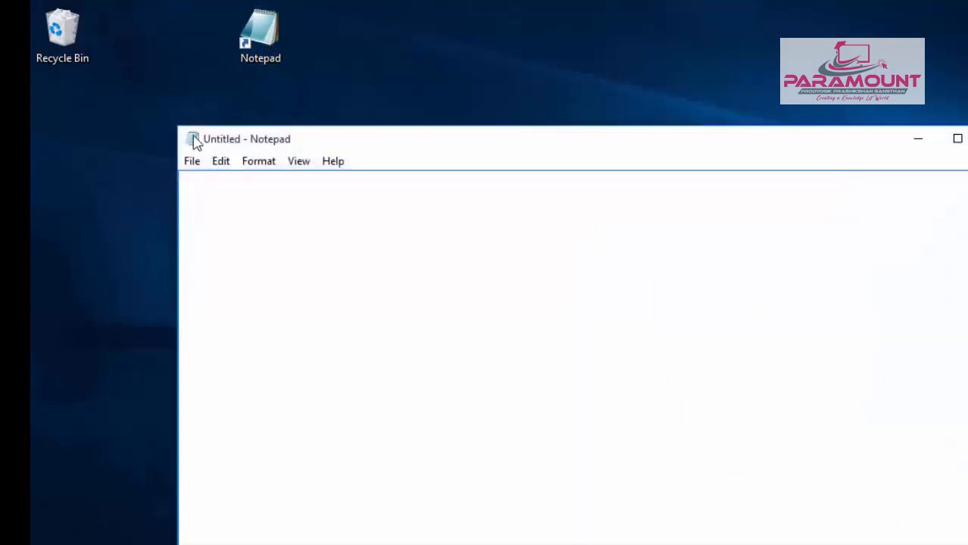
left_click(192, 160)
left_click(211, 200)
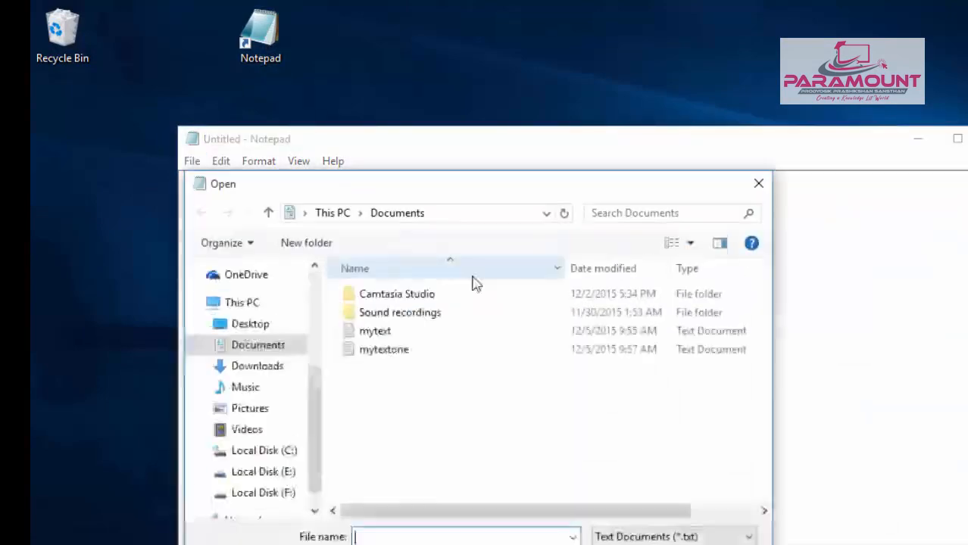
left_click(388, 348)
double_click(388, 349)
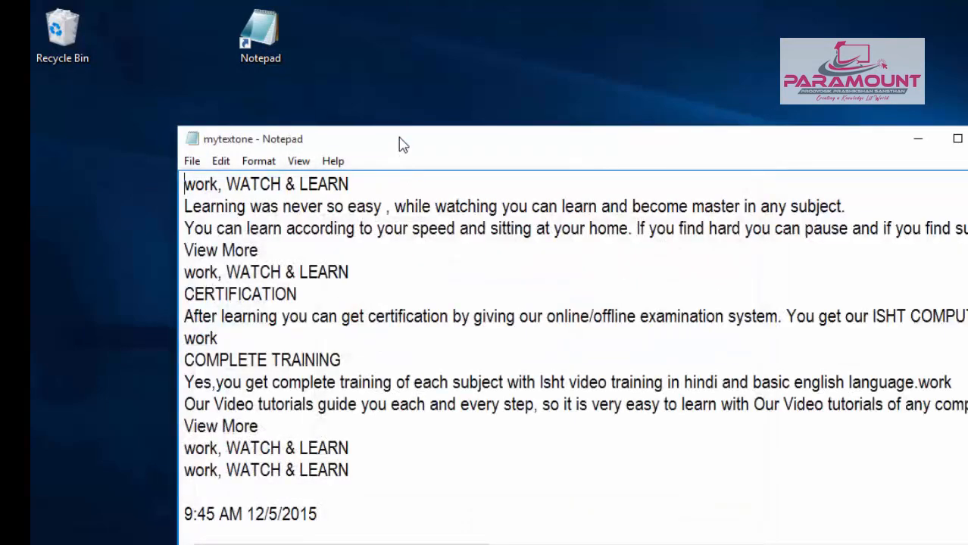
- Maximize the mytextone document window, restore it to its smaller size, and maximize it again
double_click(400, 143)
double_click(423, 15)
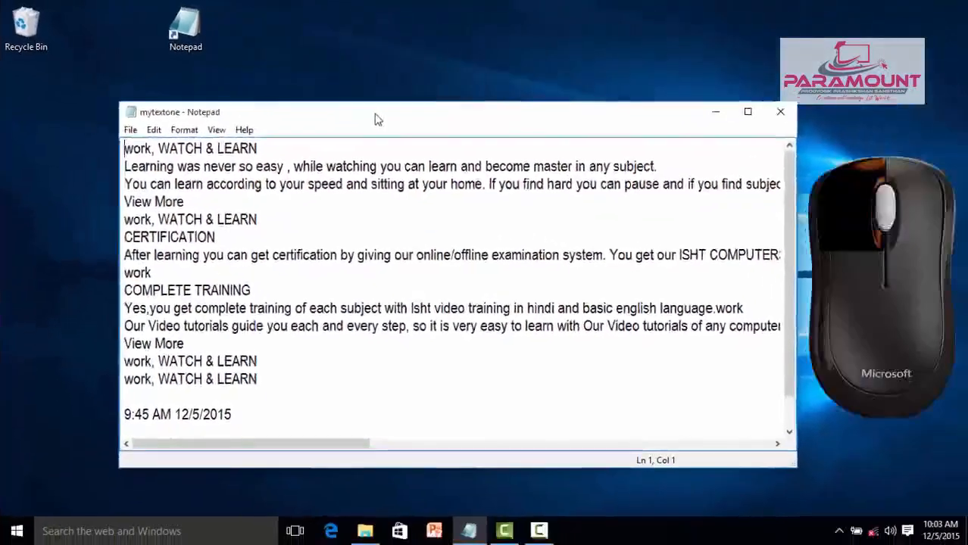
double_click(377, 118)
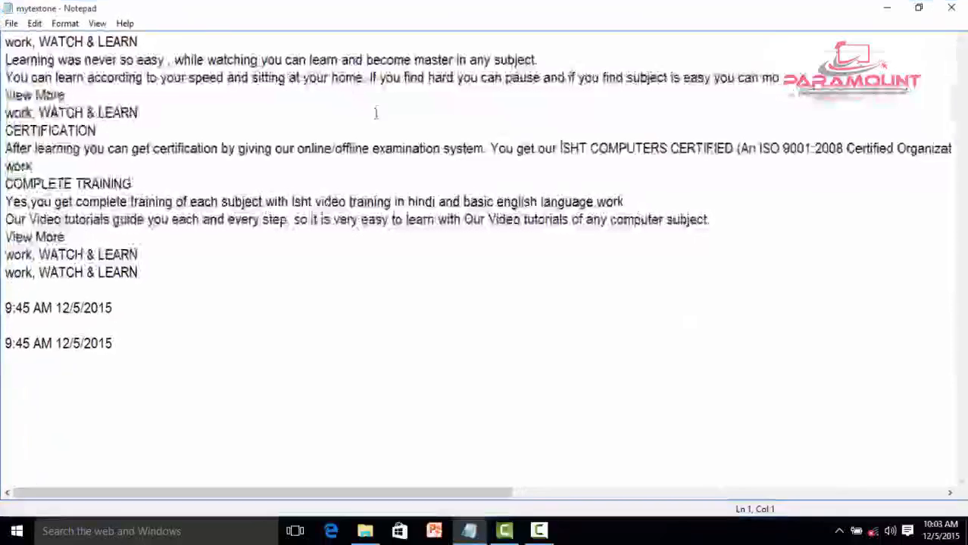
- Check the status bar option, and place the cursor on several different text lines to read its line and column position
left_click(97, 25)
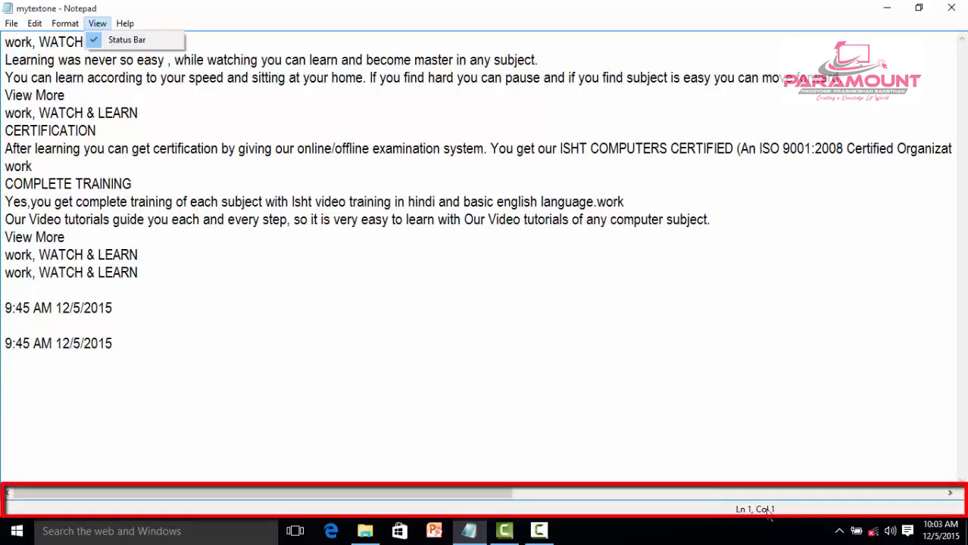
left_click(99, 208)
left_click(115, 200)
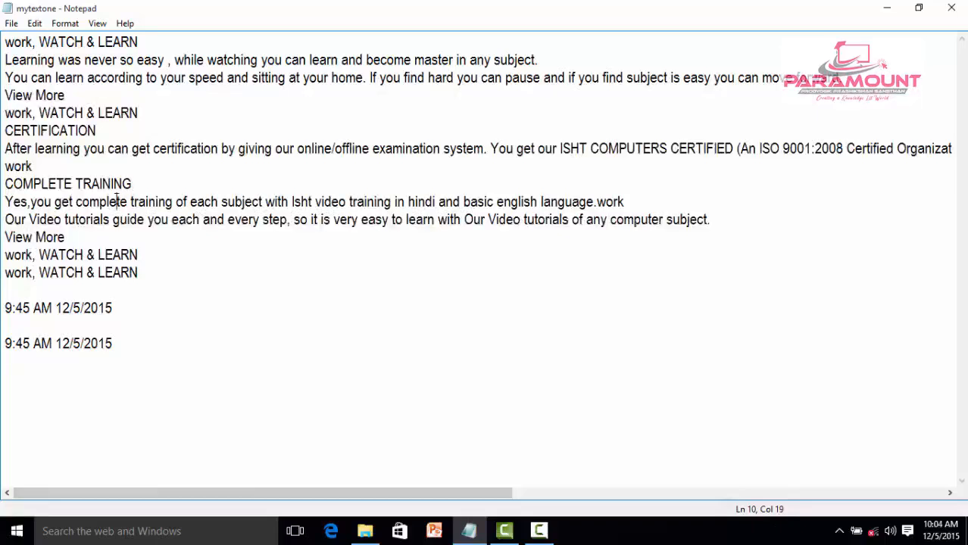
left_click(467, 203)
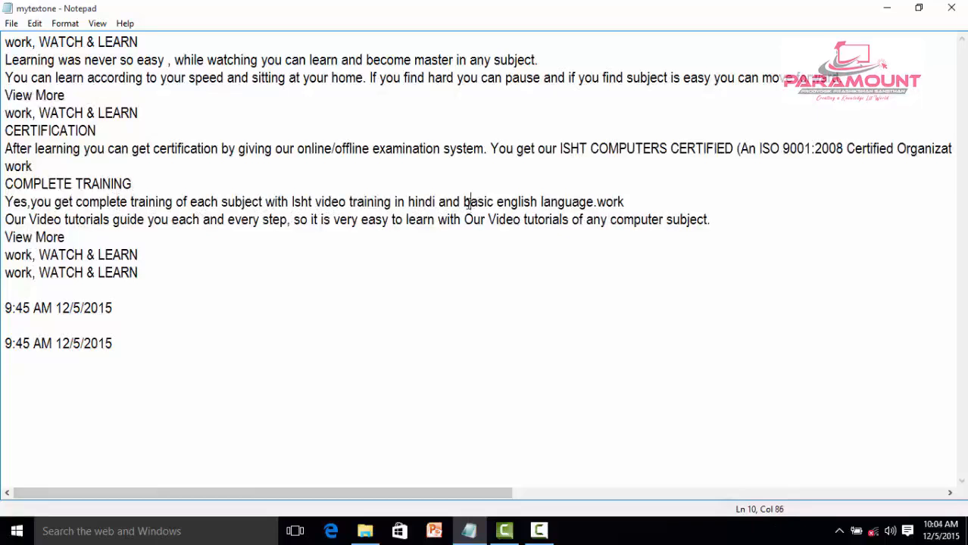
left_click(393, 220)
left_click(308, 78)
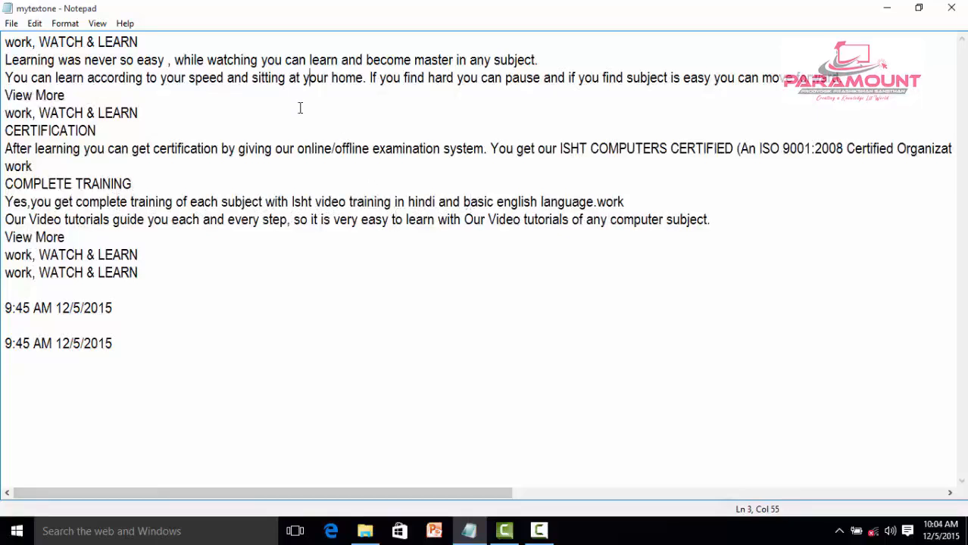
left_click(122, 256)
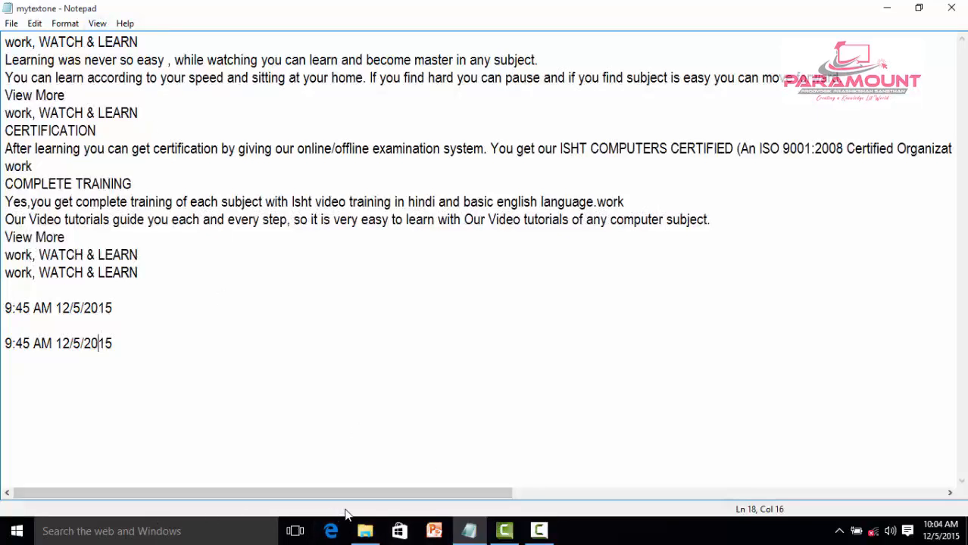
- Hide the status bar, show it again, and place the cursor in the line below CERTIFICATION
left_click(97, 23)
left_click(107, 41)
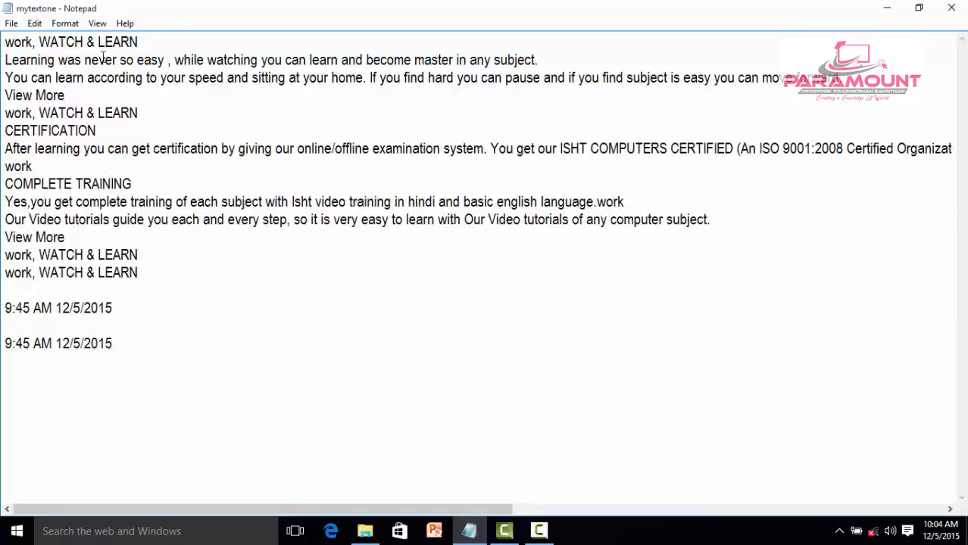
left_click(97, 24)
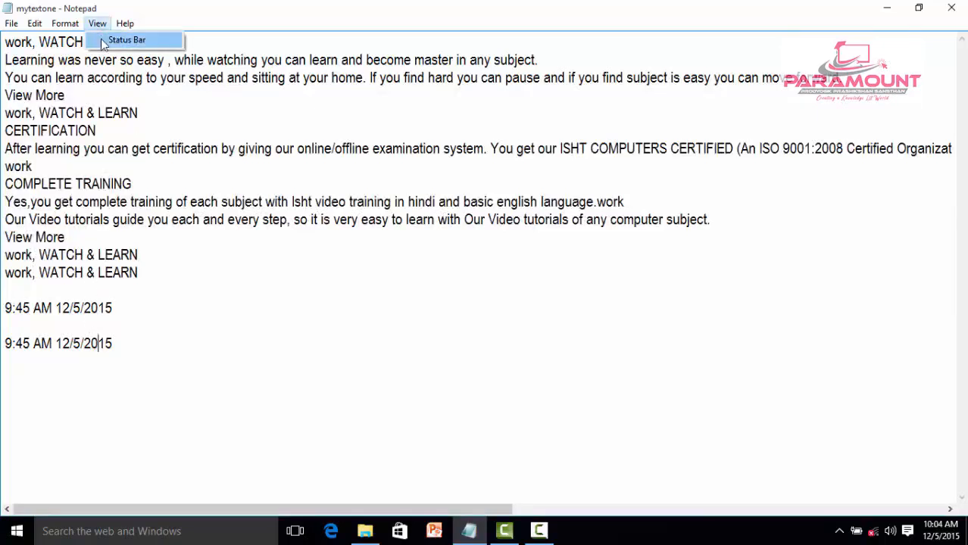
left_click(105, 41)
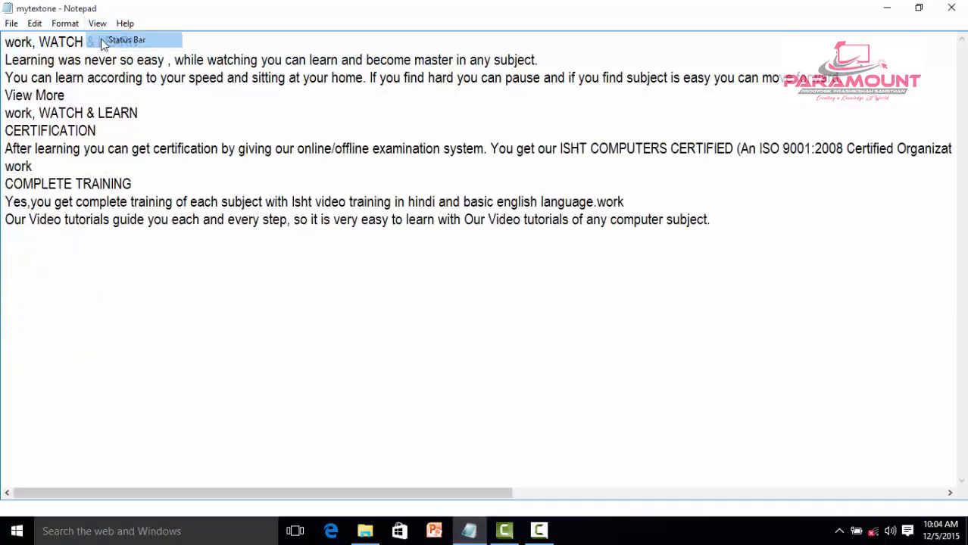
left_click(115, 149)
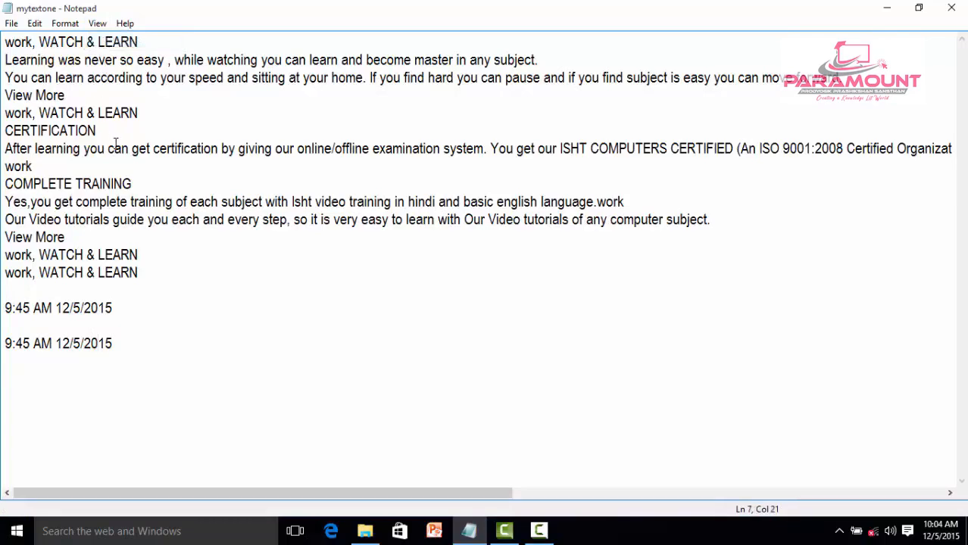
- Open Notepad's View Help page and close the Get Started window
left_click(126, 25)
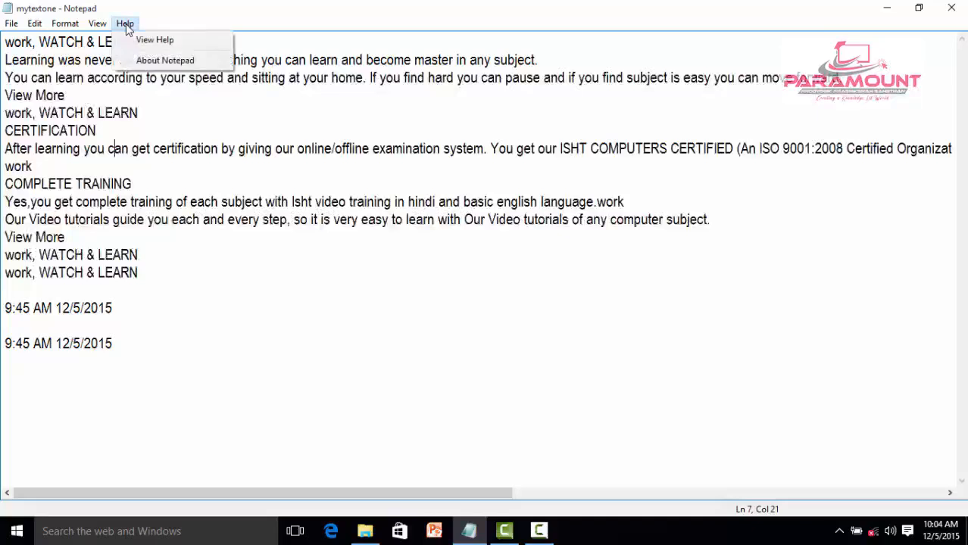
left_click(165, 43)
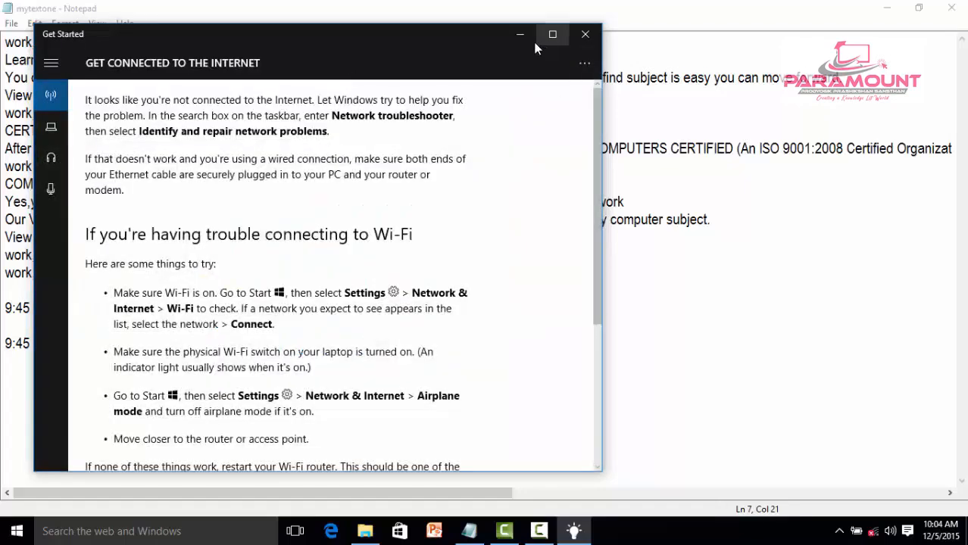
left_click(586, 37)
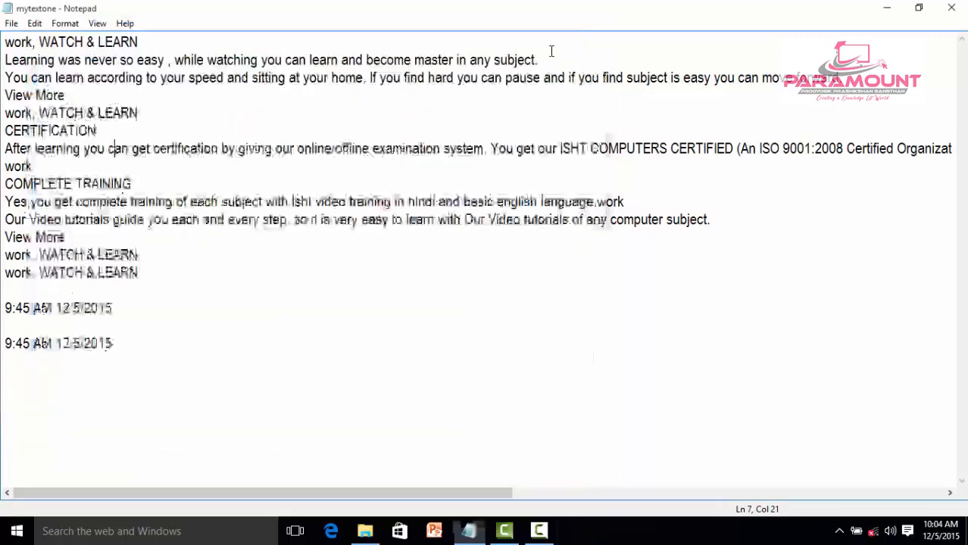
- View the About Notepad information, moving its window towards the middle of the document, and close it
left_click(125, 23)
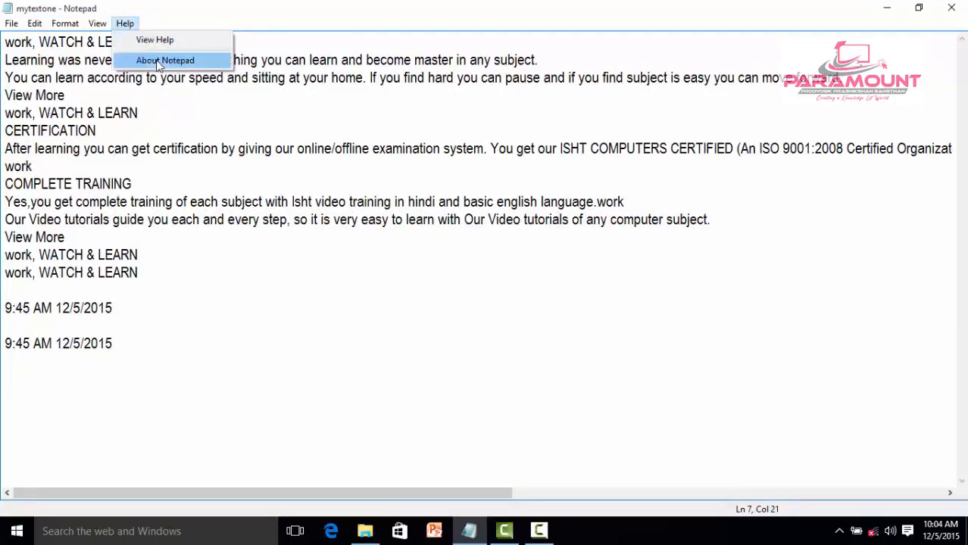
left_click(159, 62)
left_click_drag(238, 73, 445, 101)
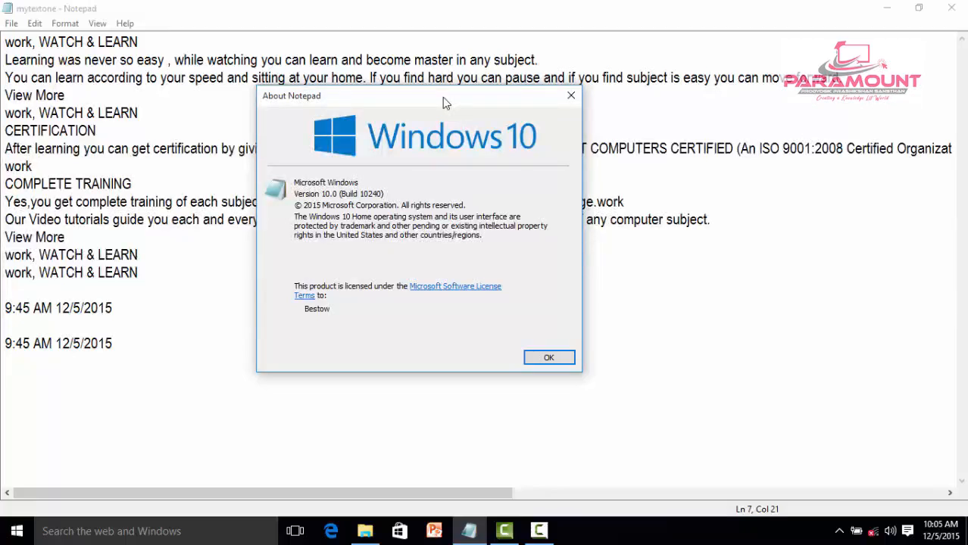
left_click(571, 95)
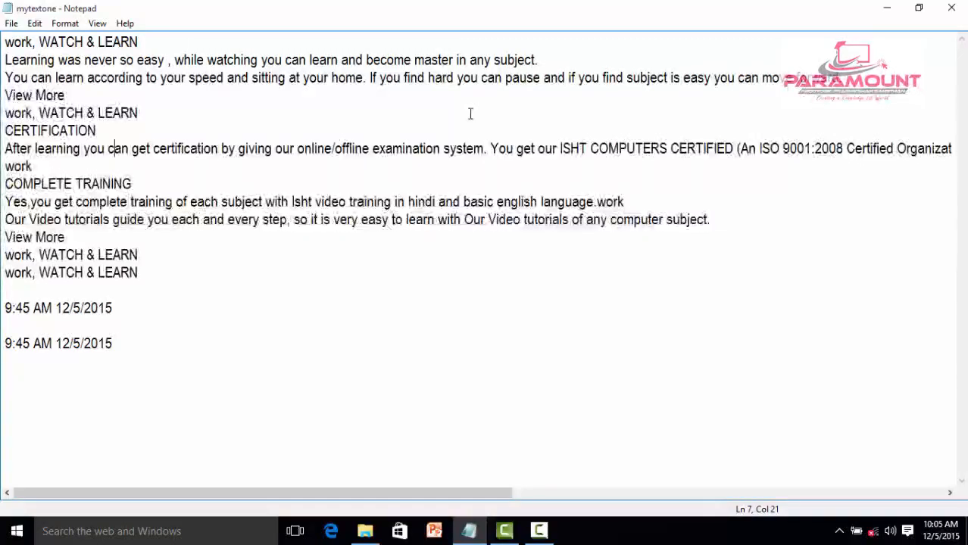